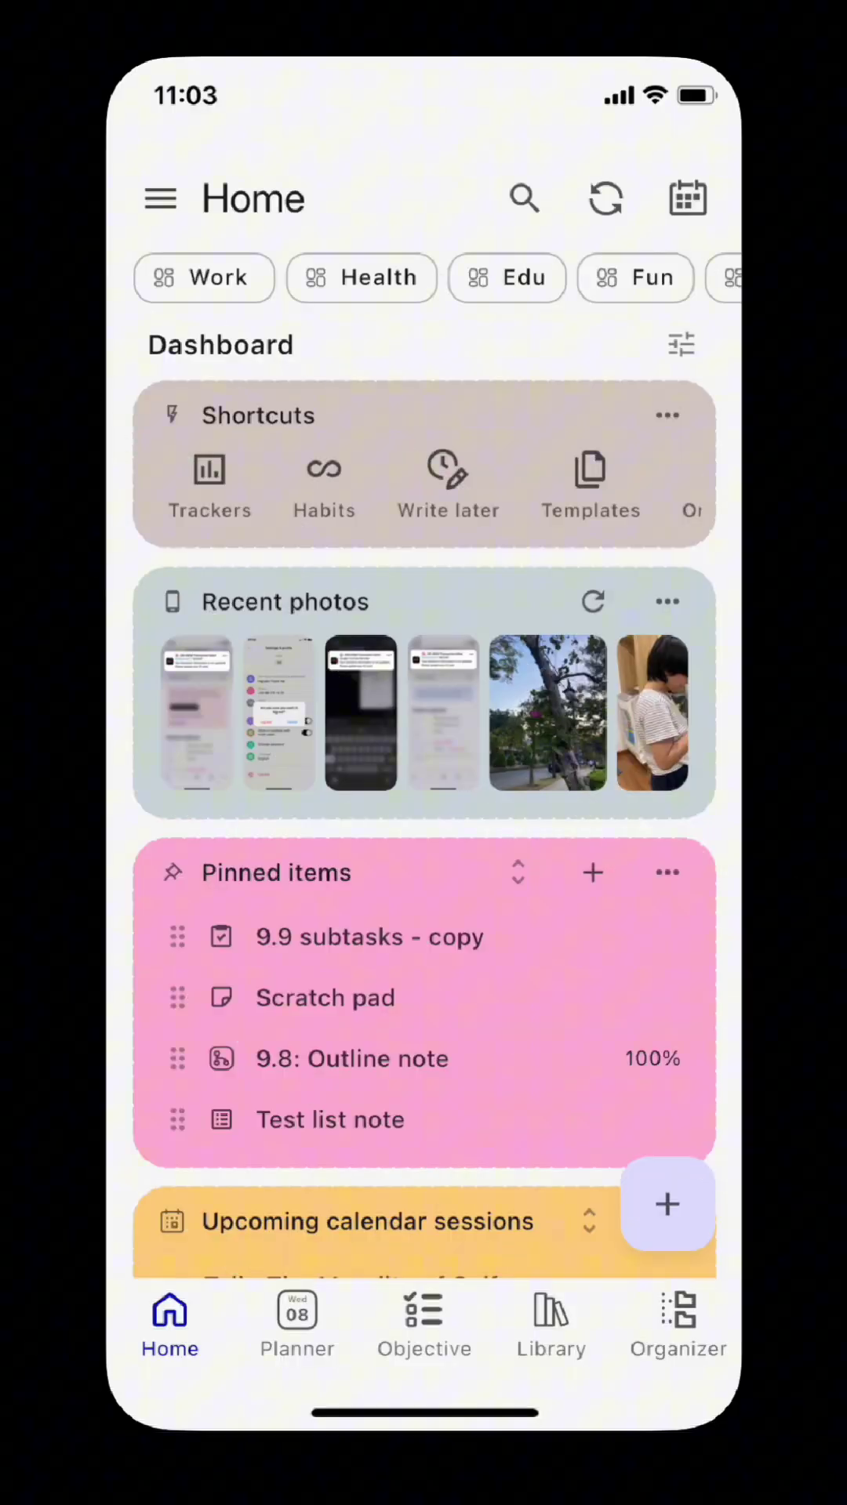
Browse the Work, Health, Edu, Sauna and Testing Journal it! dashboards, ending back on Work.
click(213, 281)
click(378, 280)
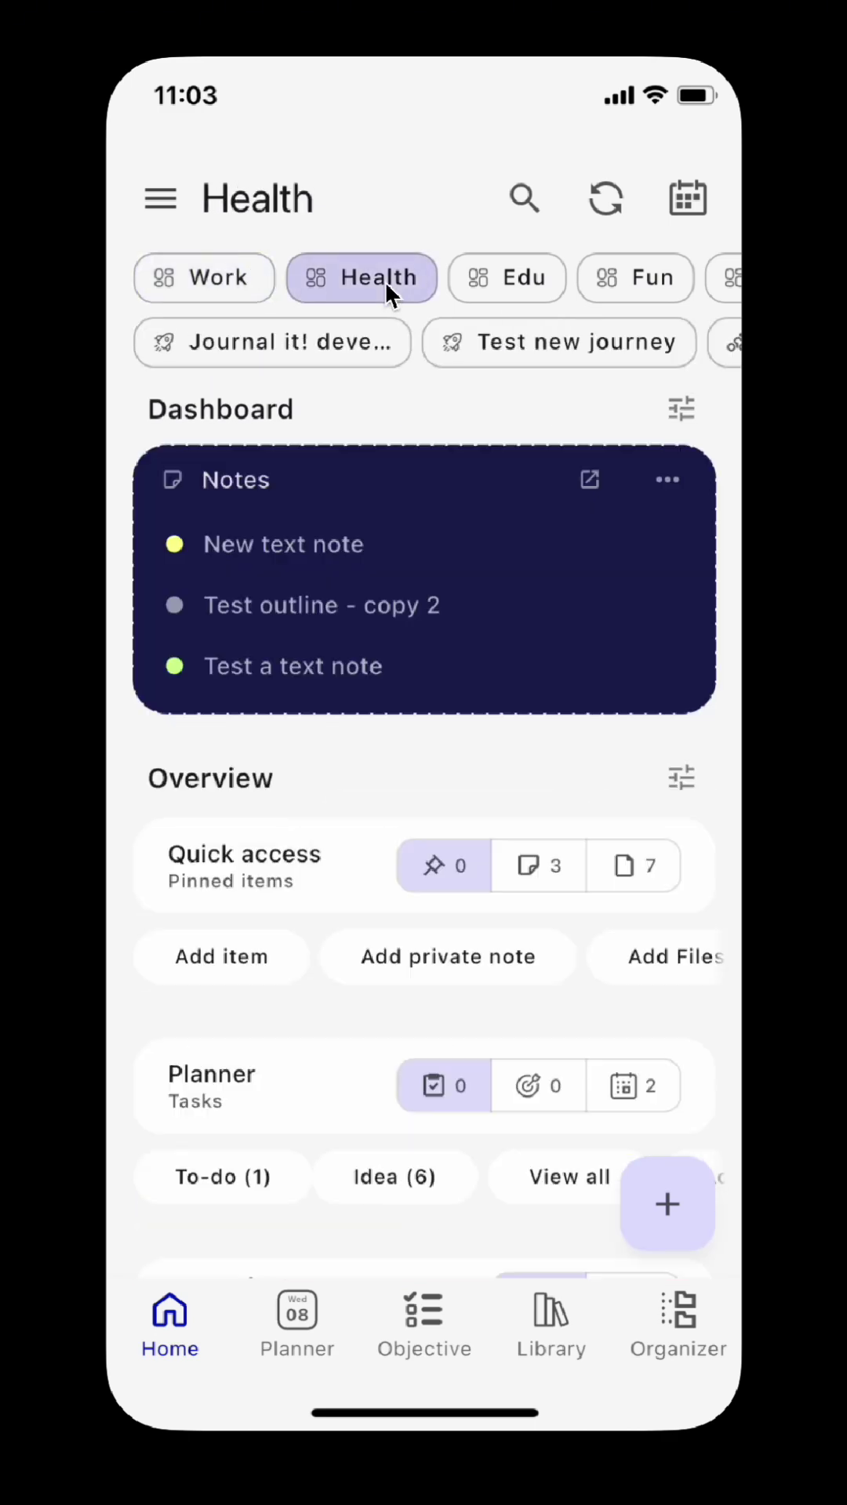
click(510, 279)
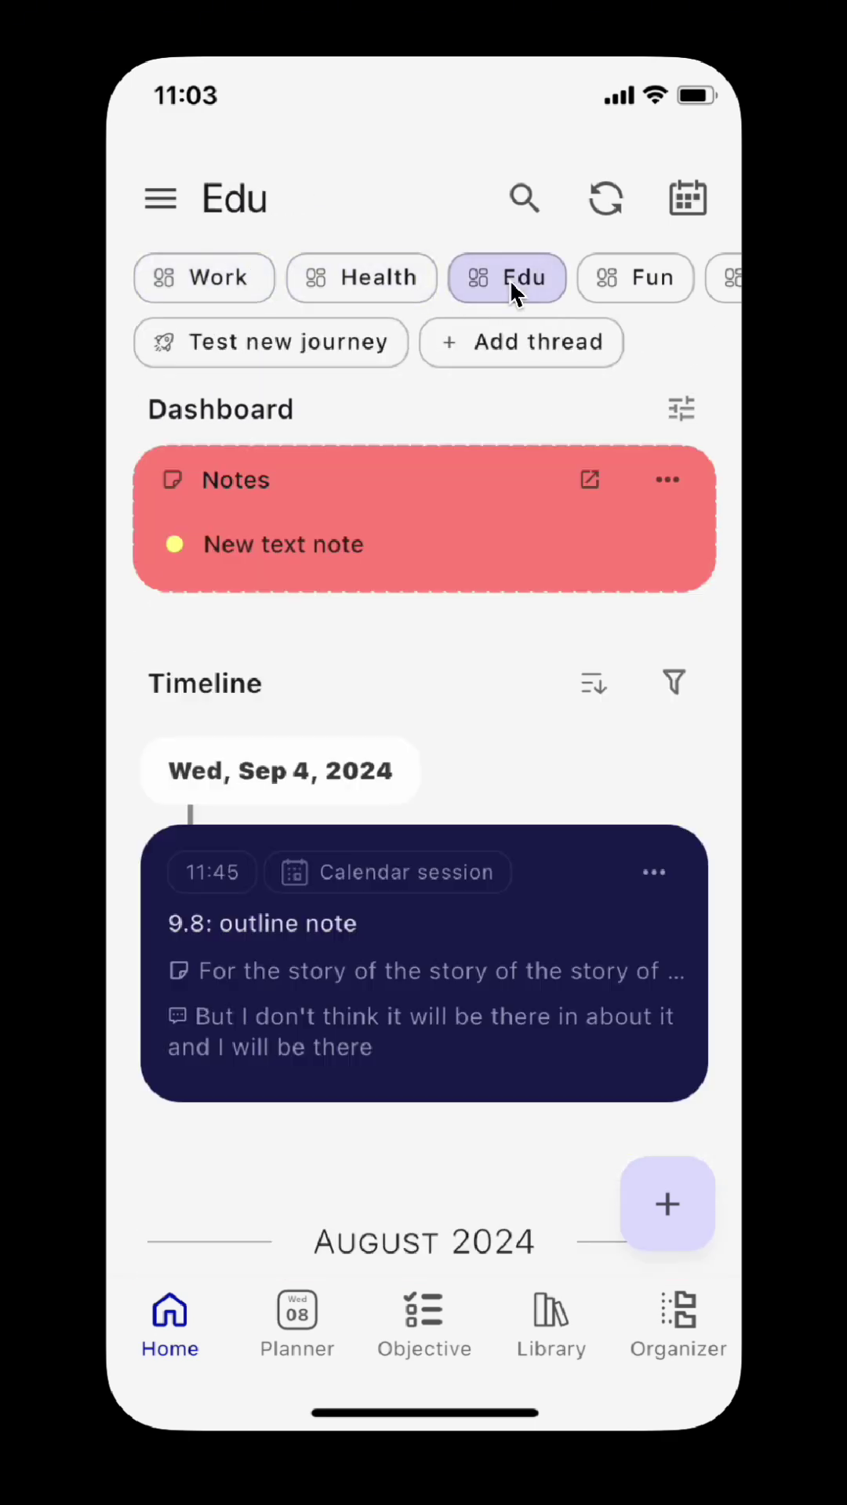
click(221, 280)
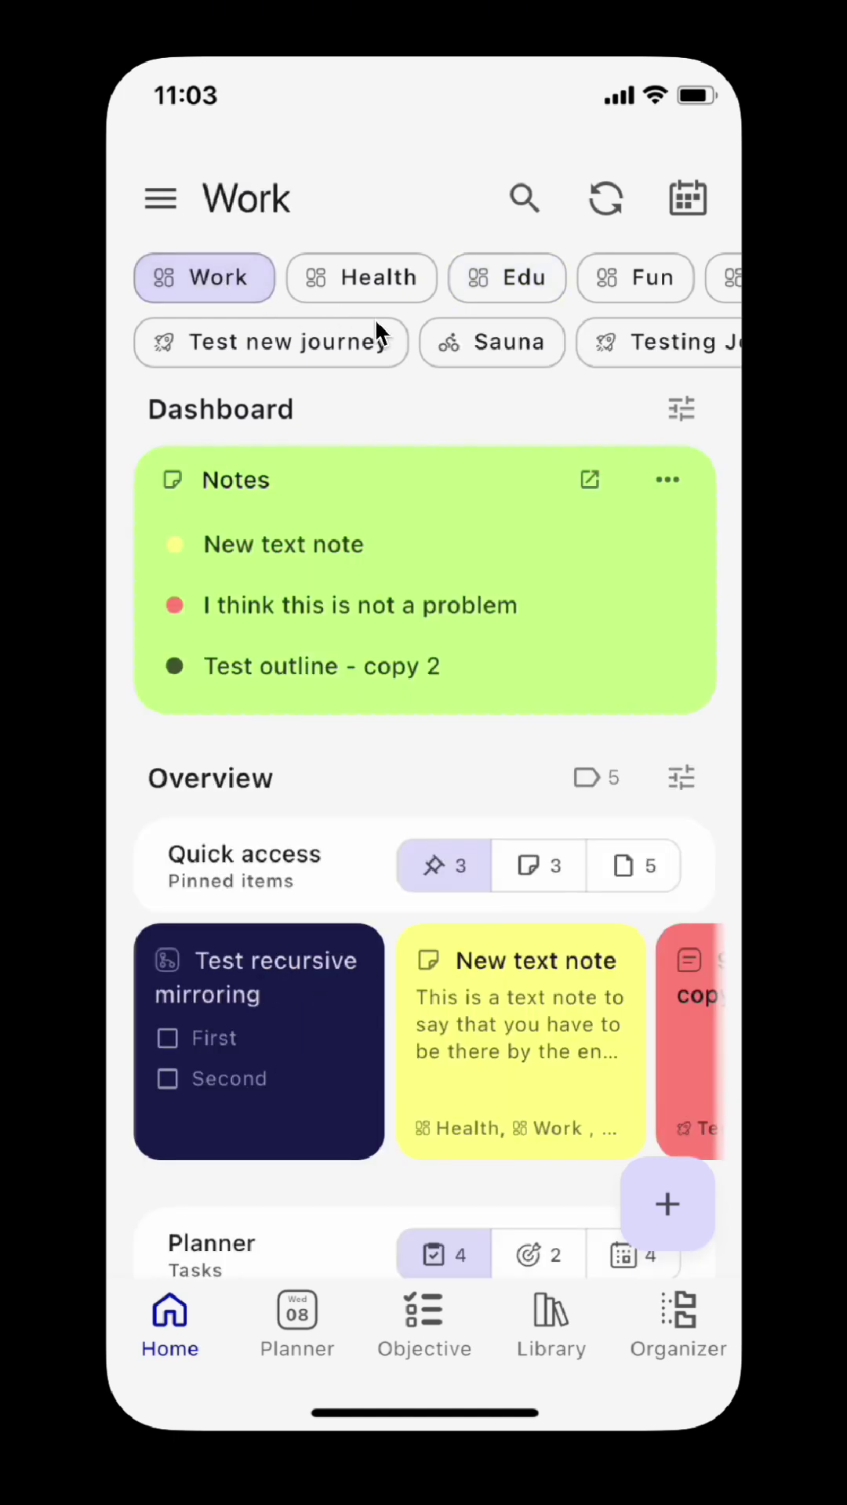
click(537, 341)
click(651, 343)
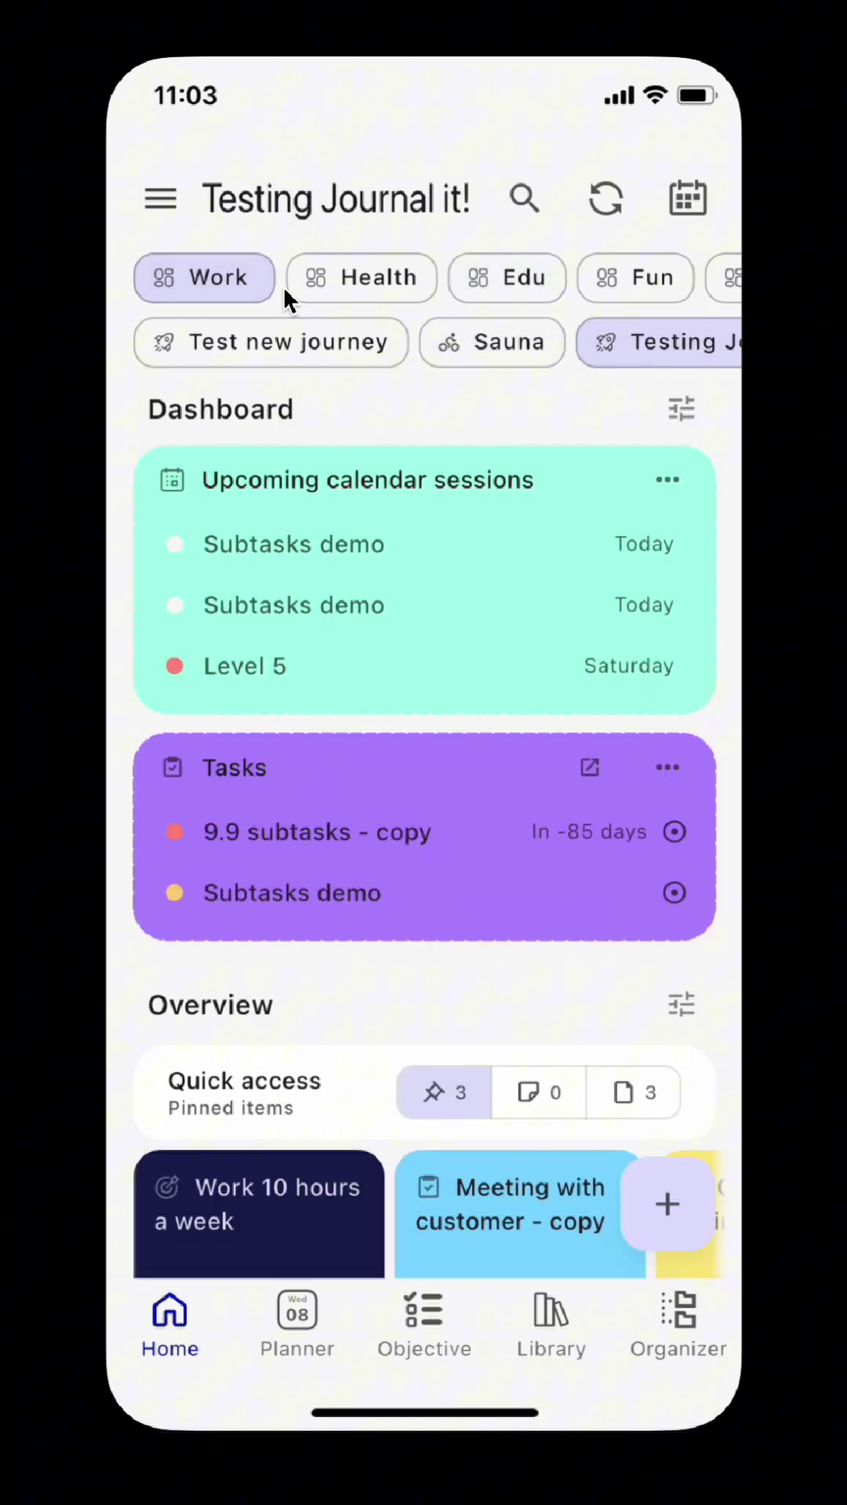
click(208, 276)
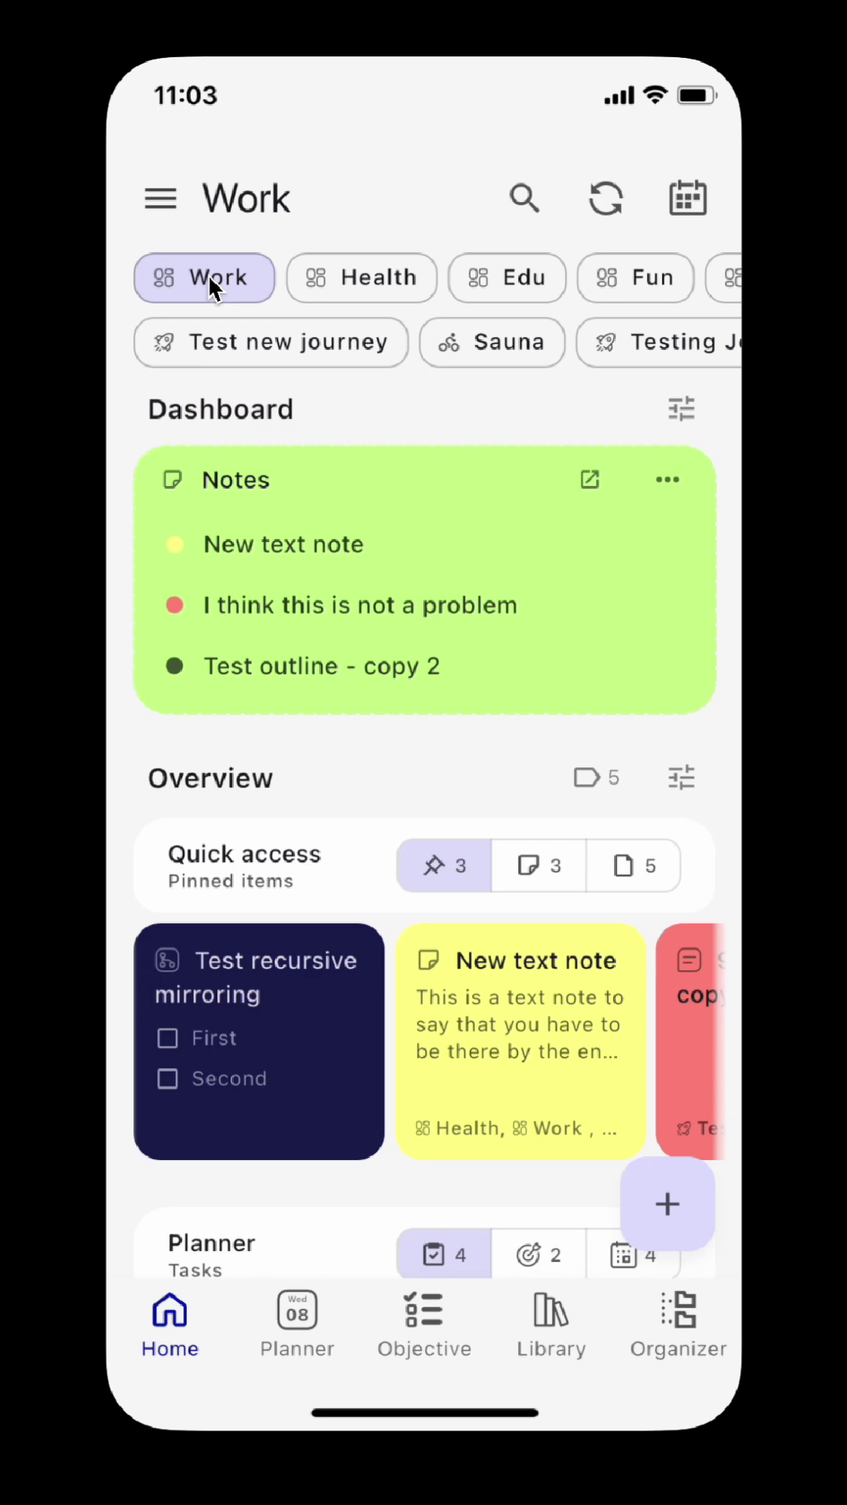
drag(337, 1023, 374, 563)
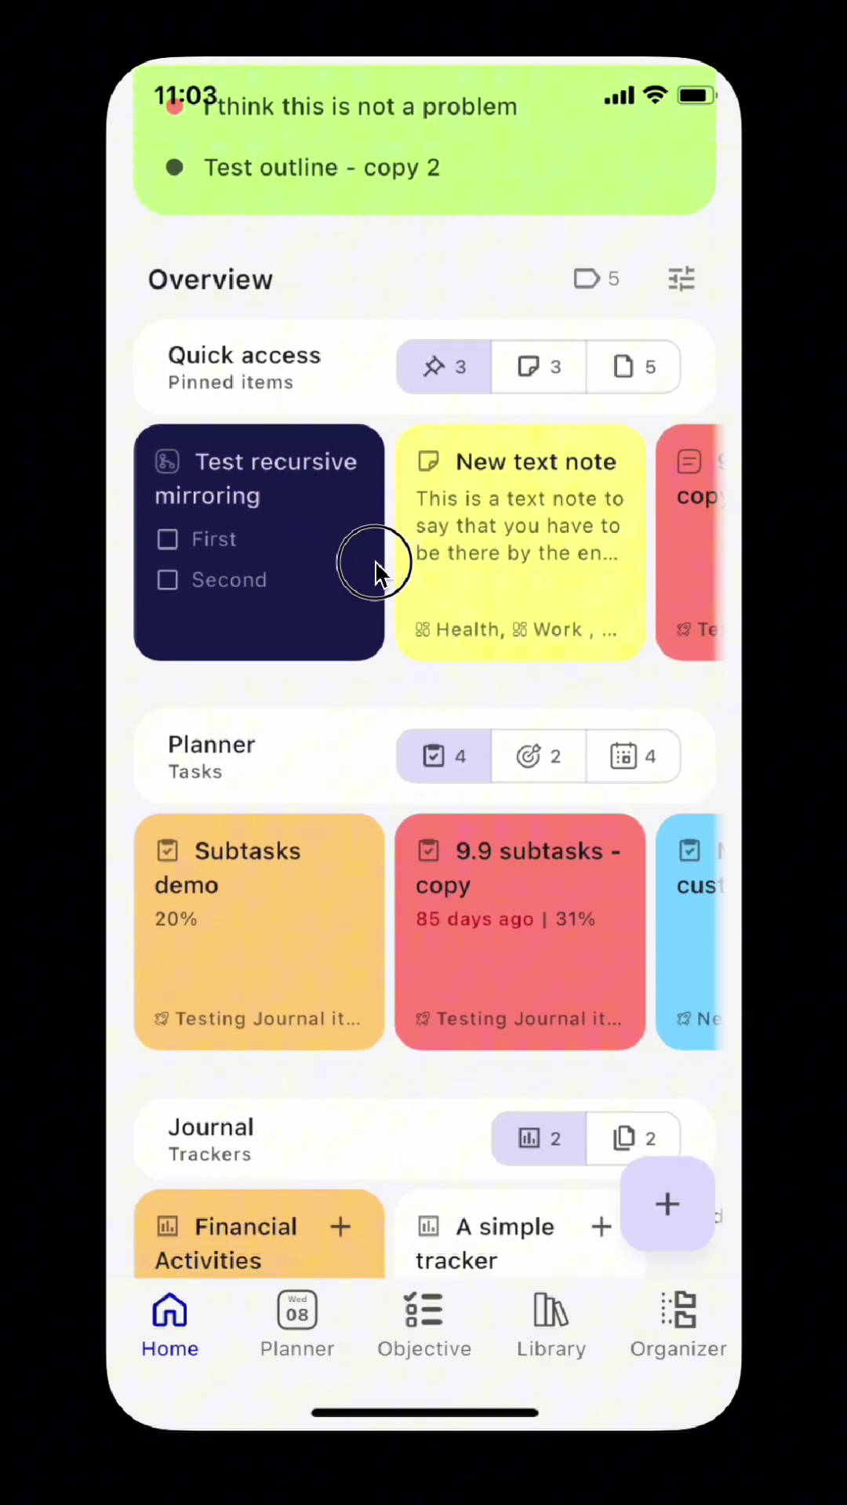
drag(381, 898, 403, 787)
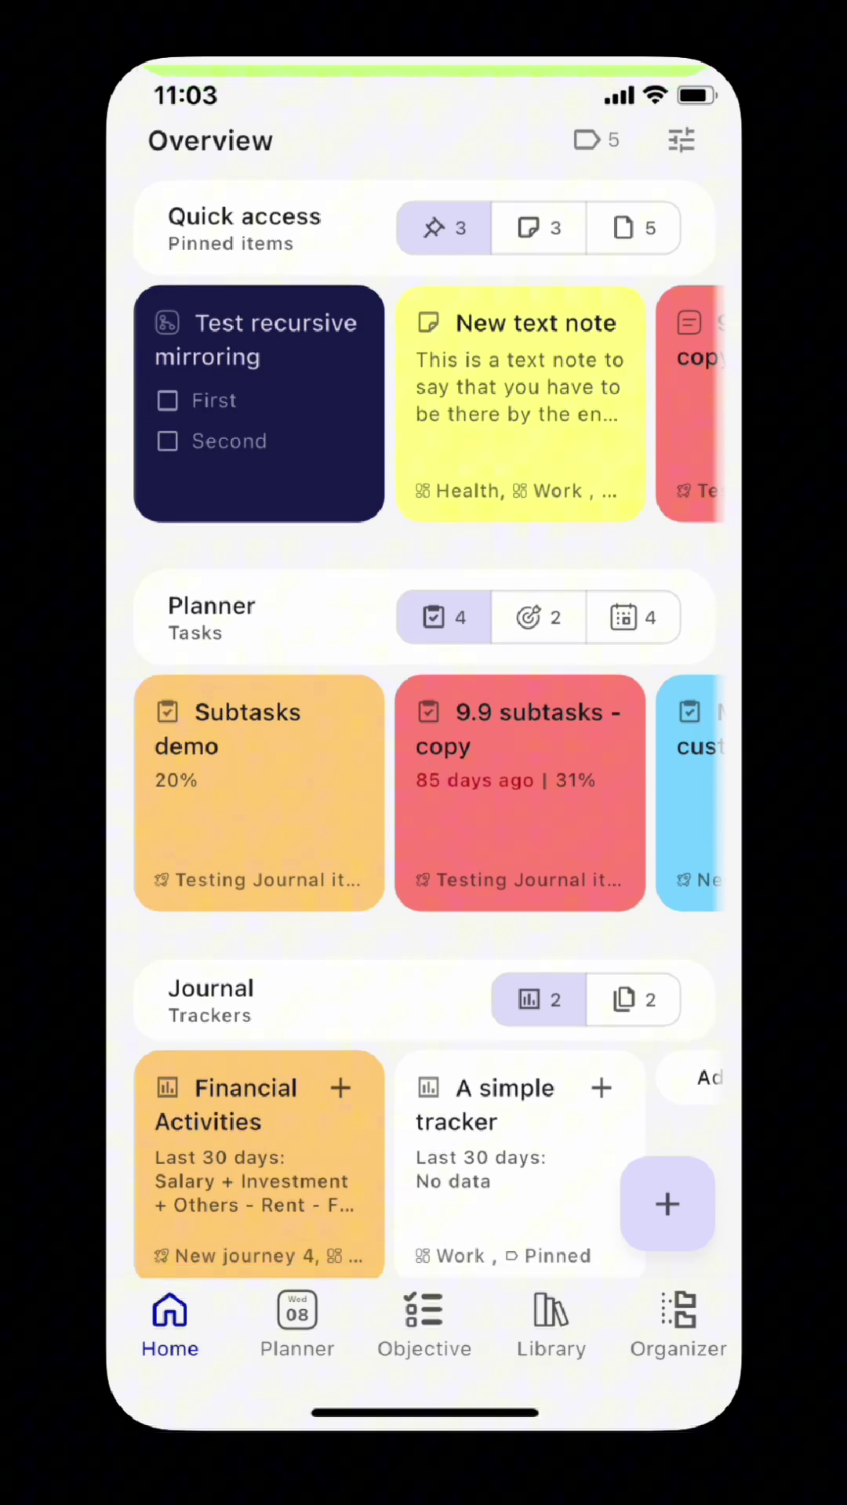
click(559, 226)
click(608, 223)
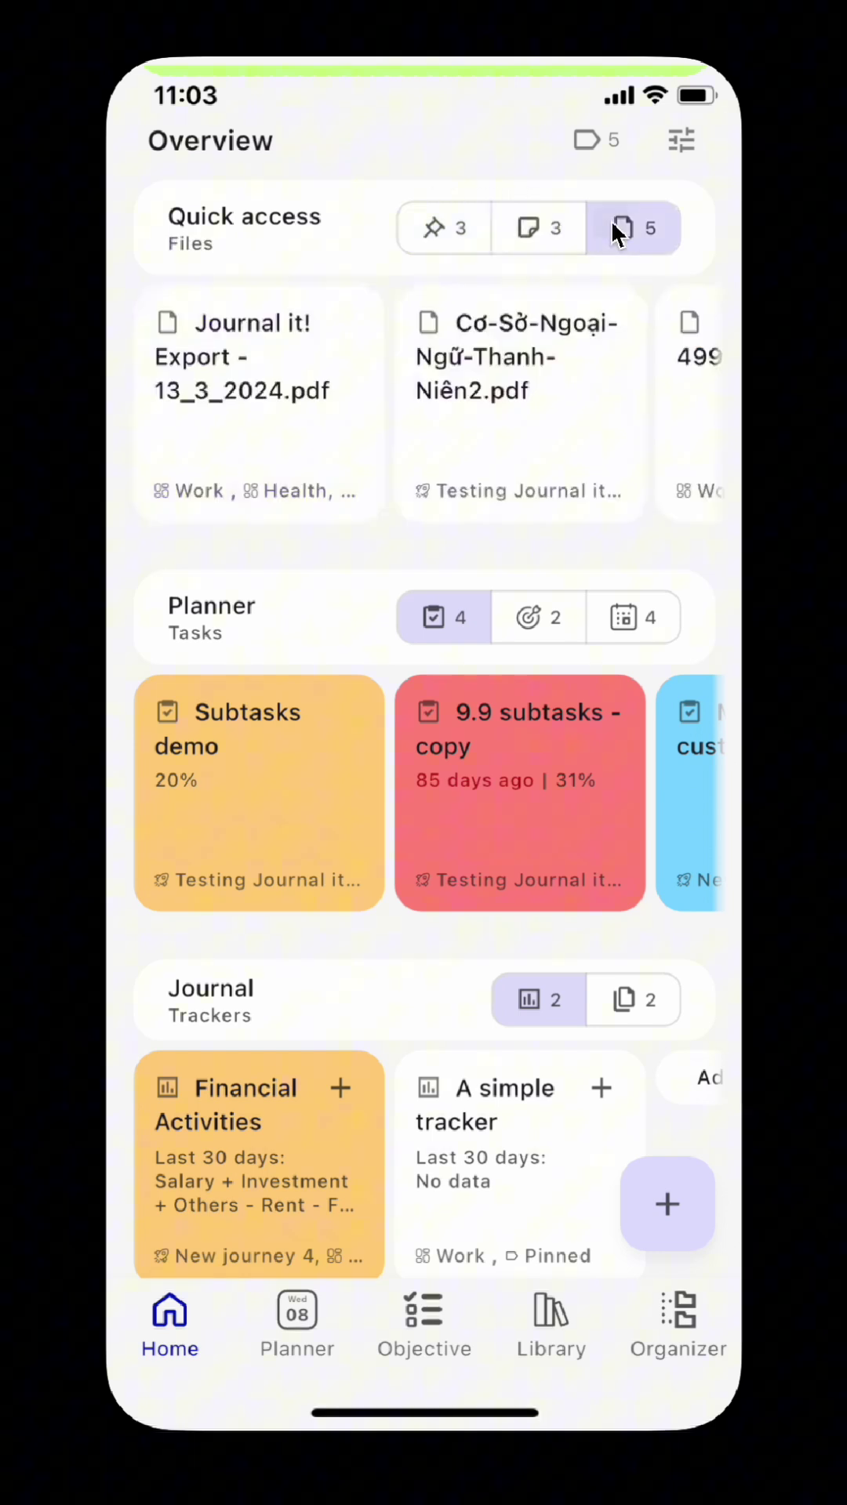
click(476, 229)
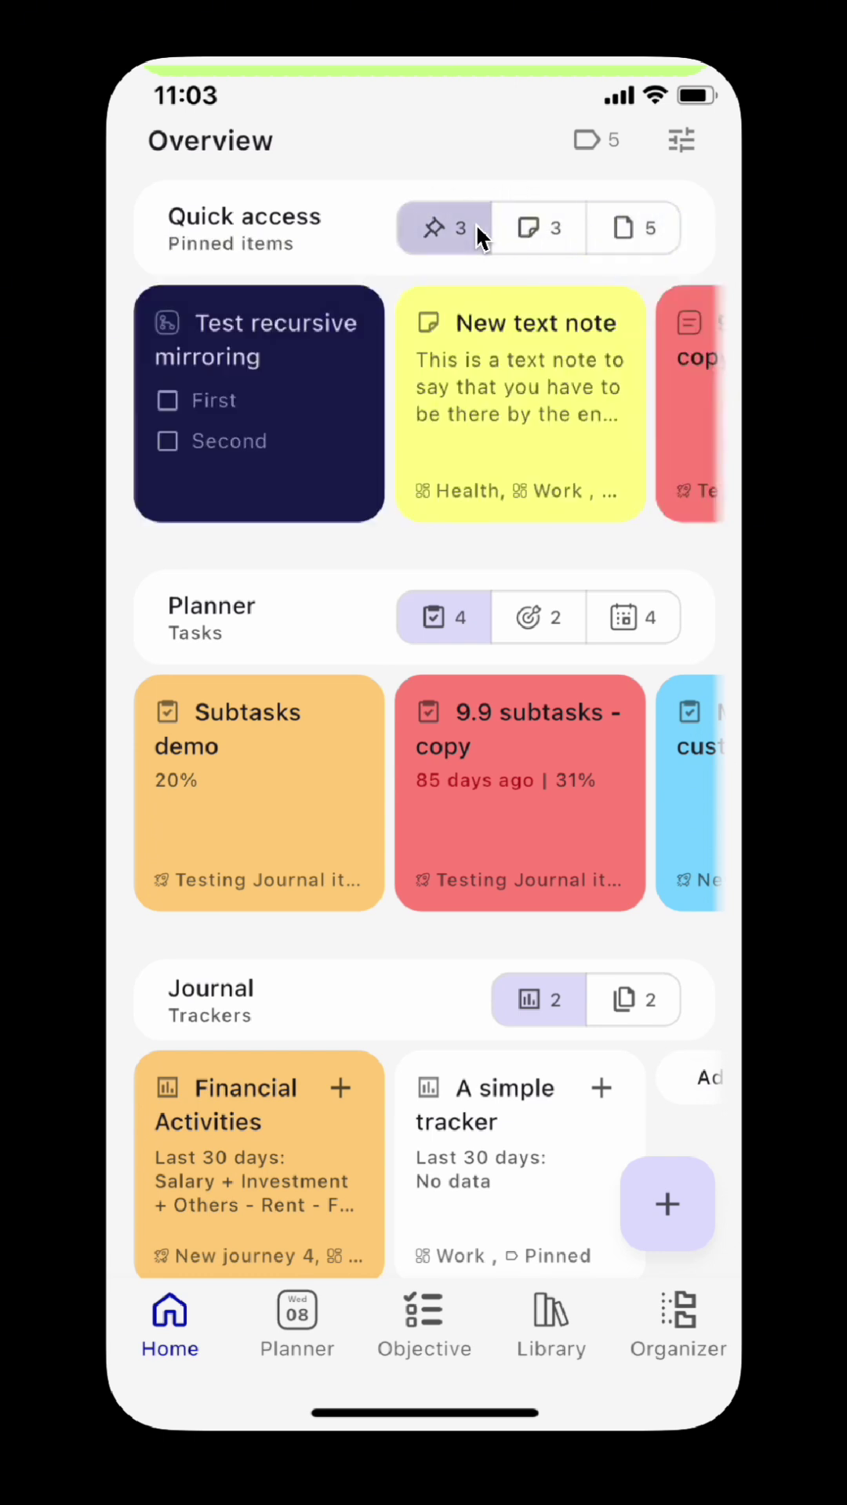
click(544, 629)
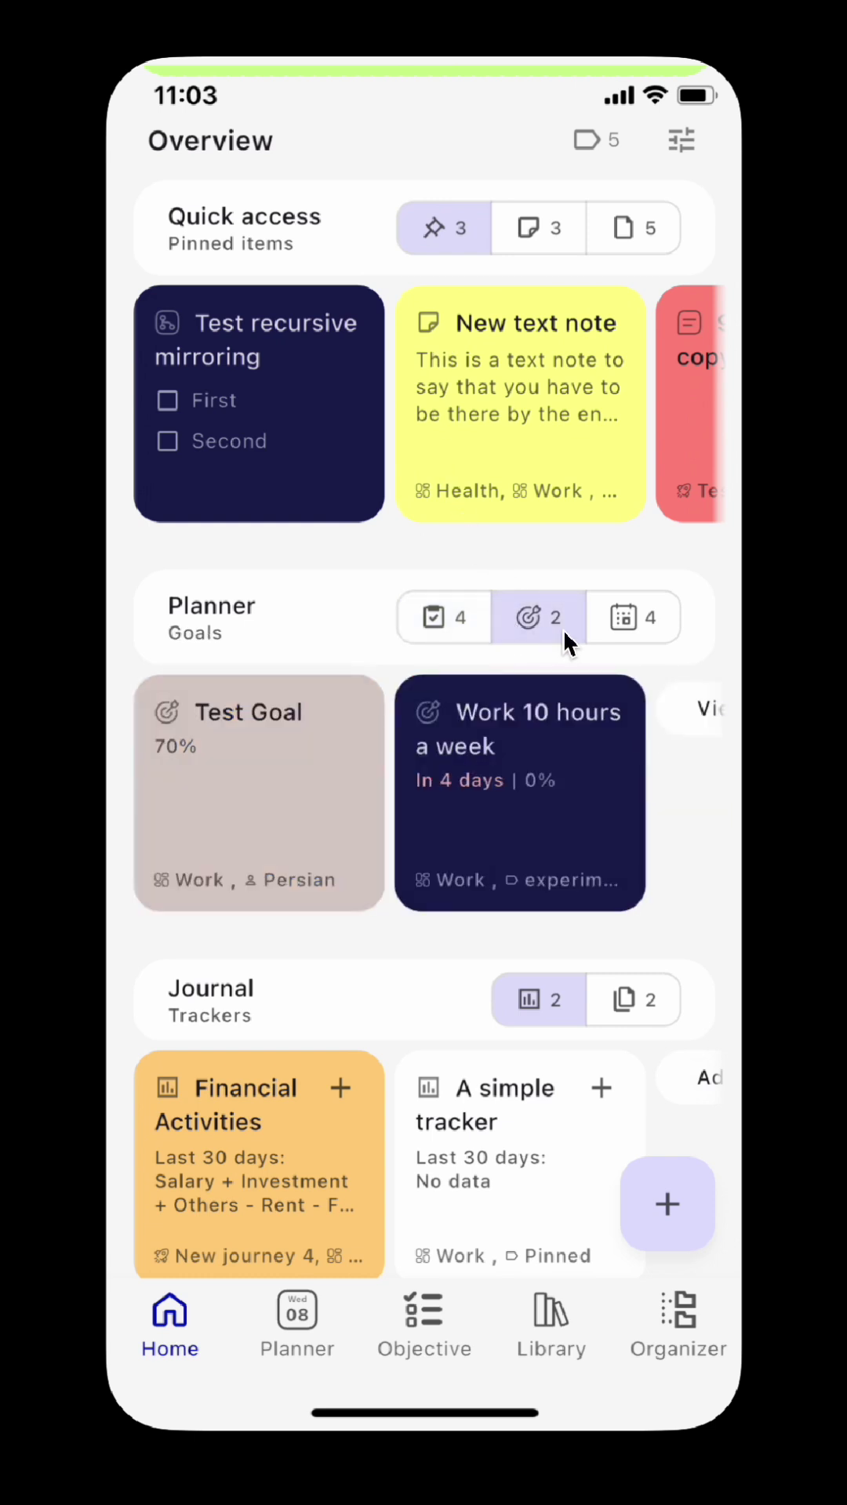
click(645, 624)
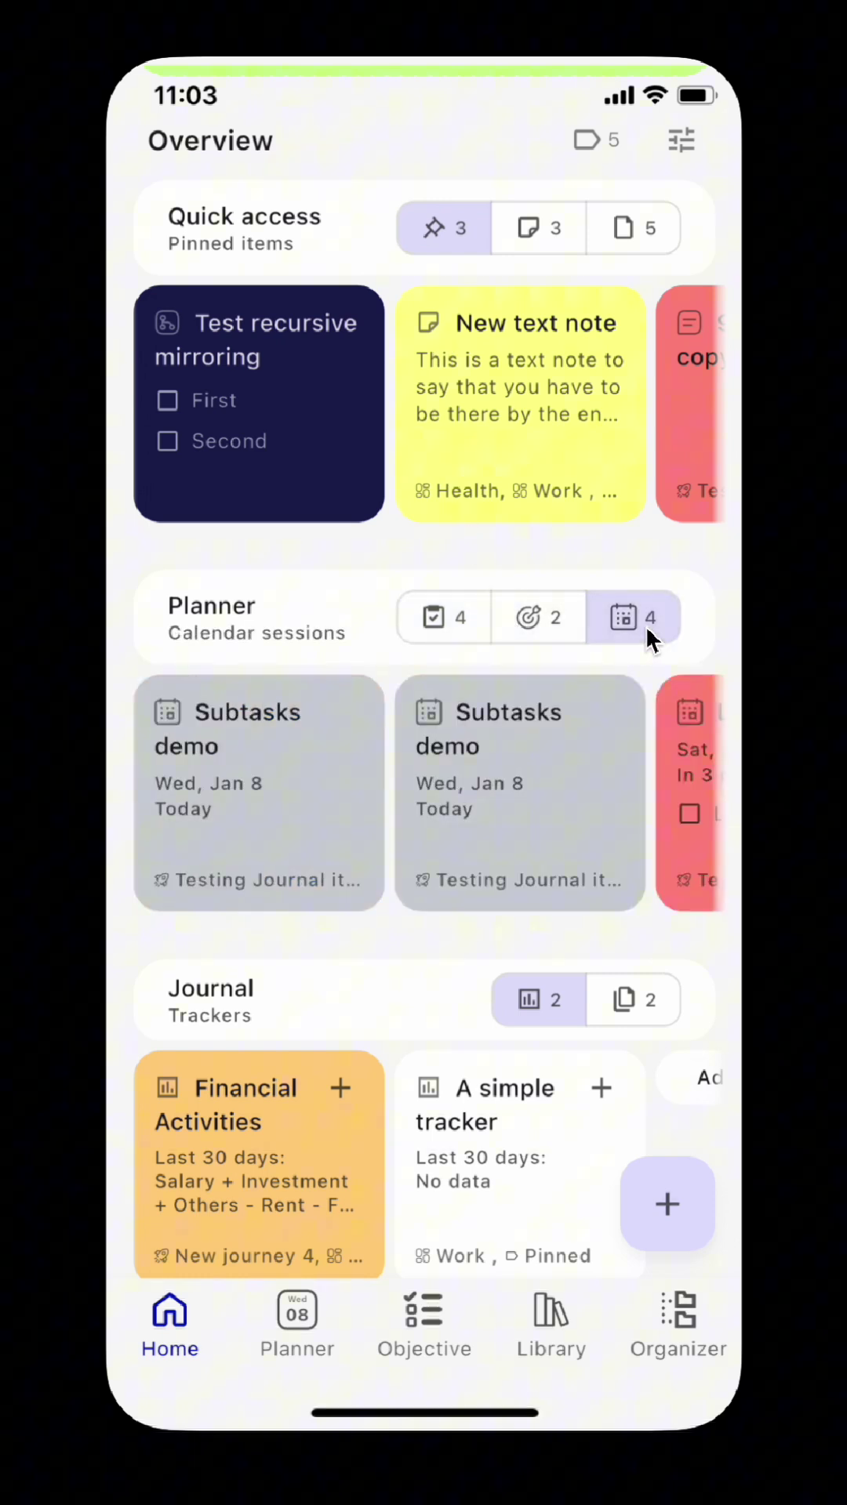
click(451, 616)
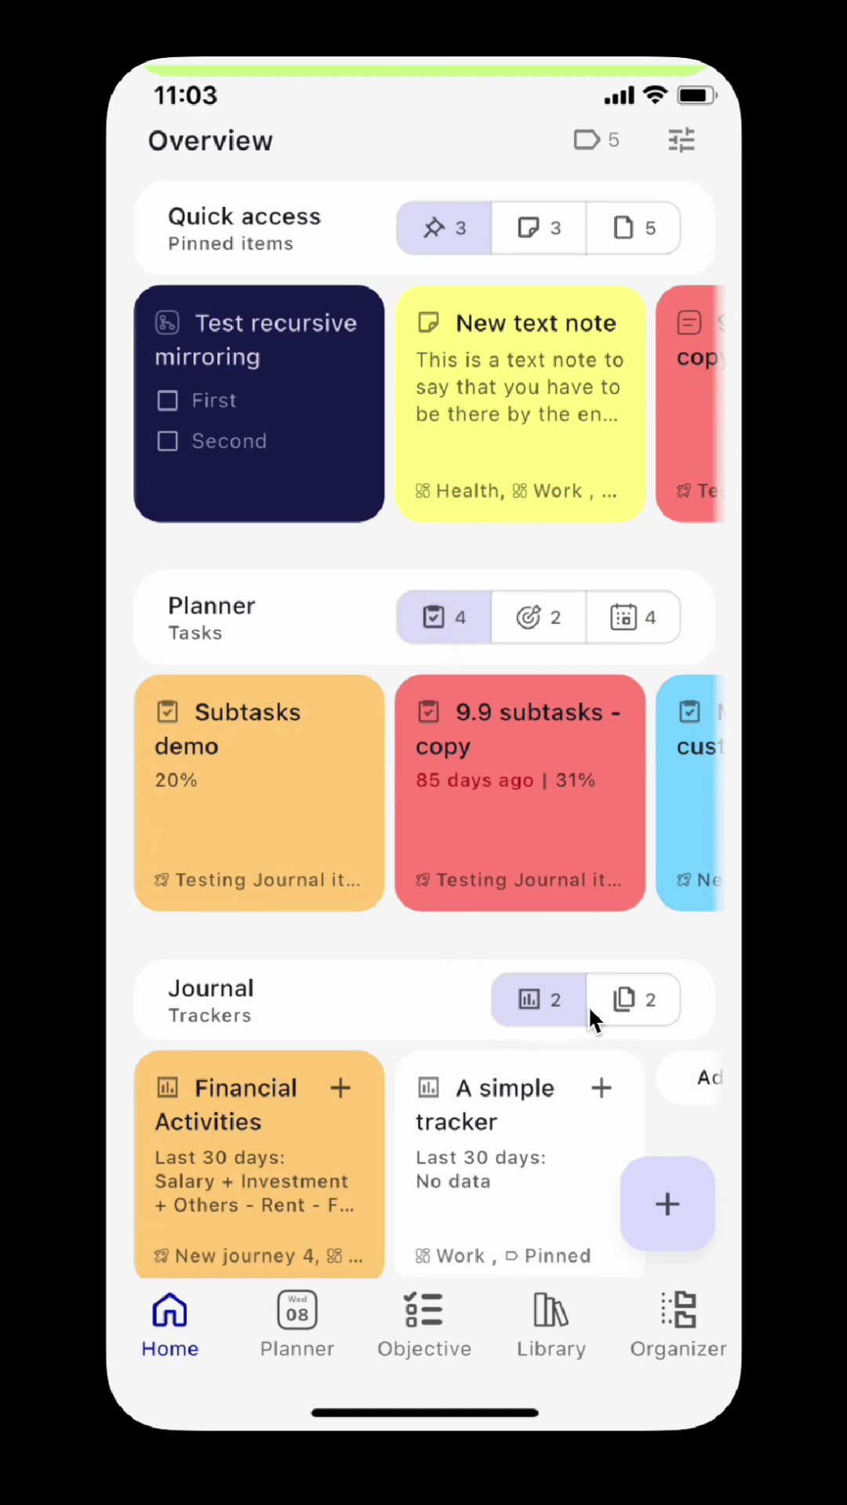
click(640, 1005)
click(542, 997)
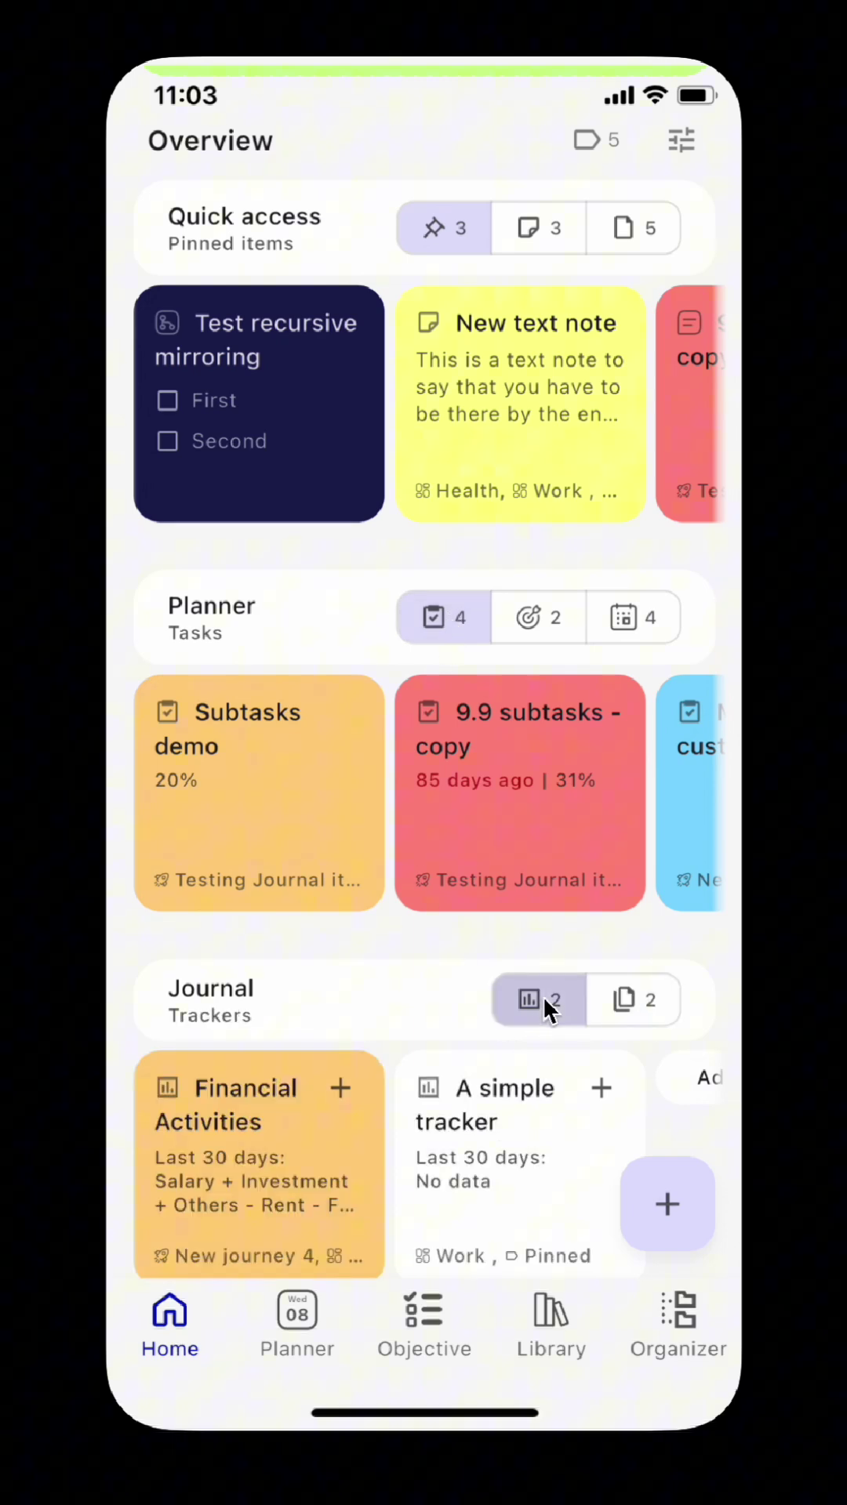
click(165, 1320)
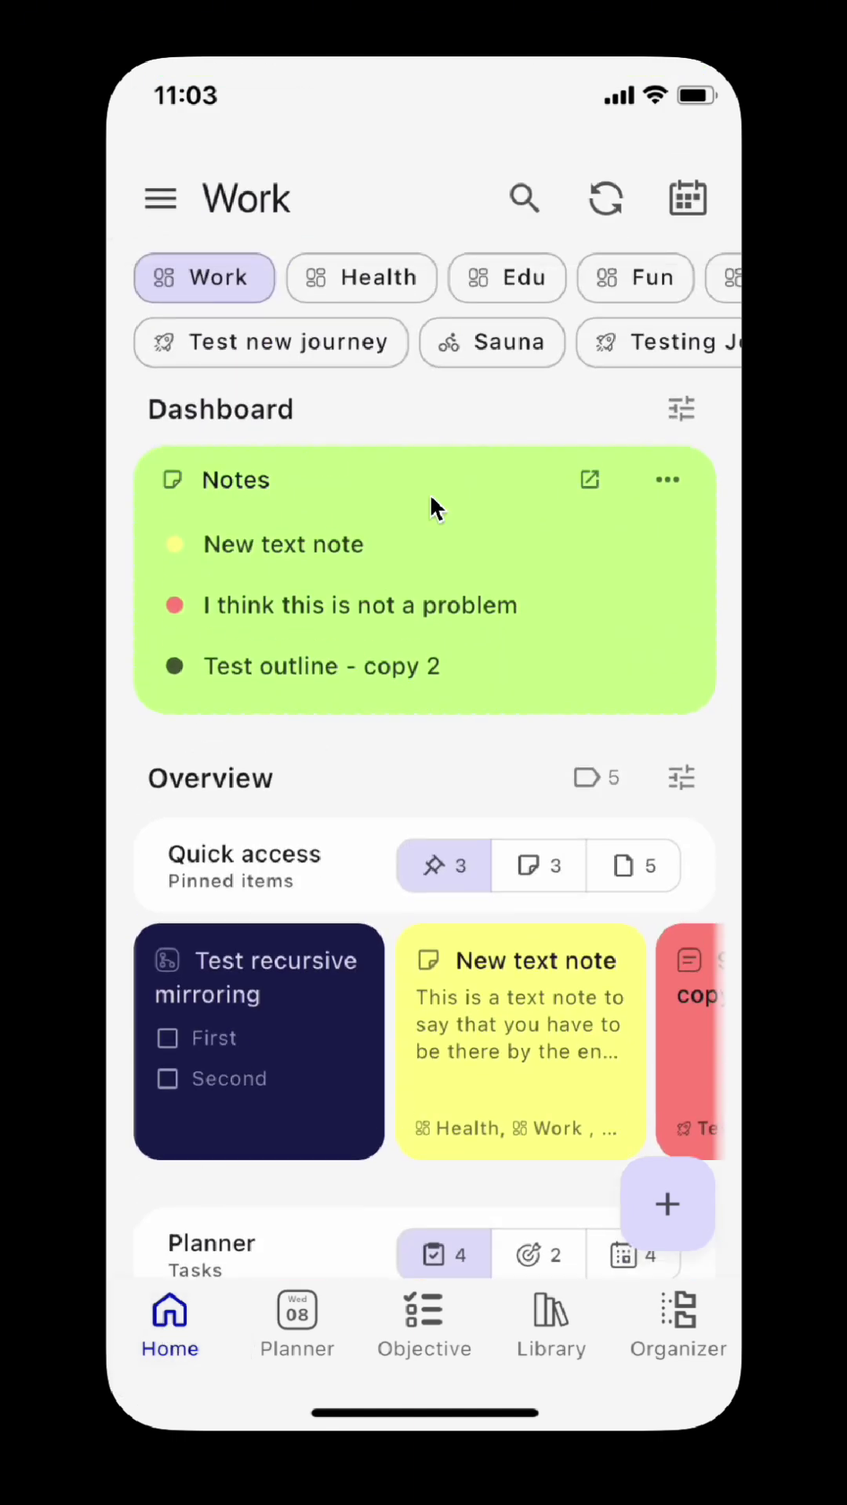
Hide Quick access and Journal from Testing Journal it!'s Overview, save, then bring up Work's options.
click(657, 341)
click(655, 343)
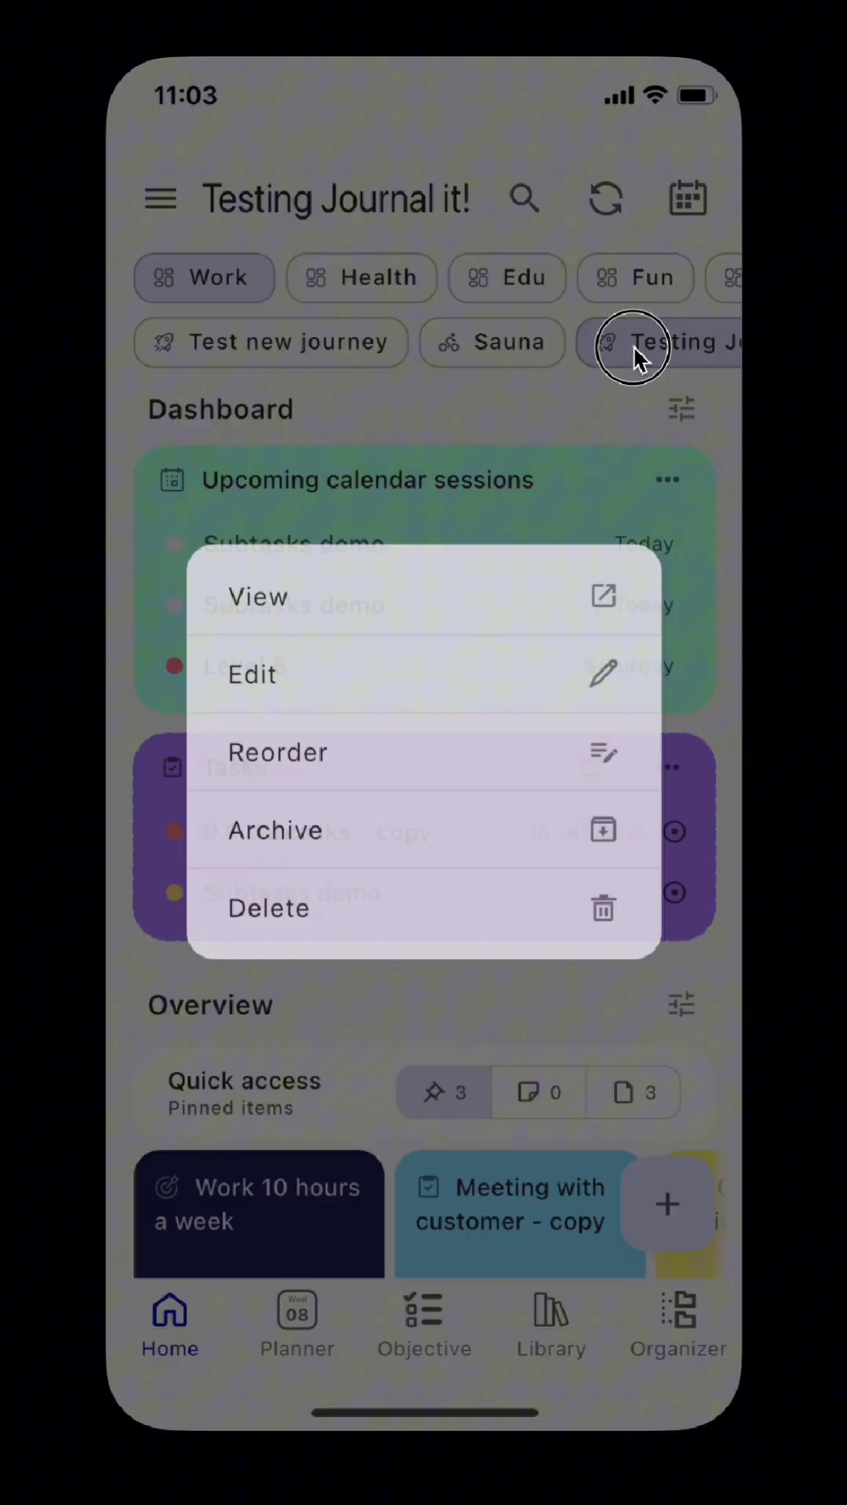
click(435, 677)
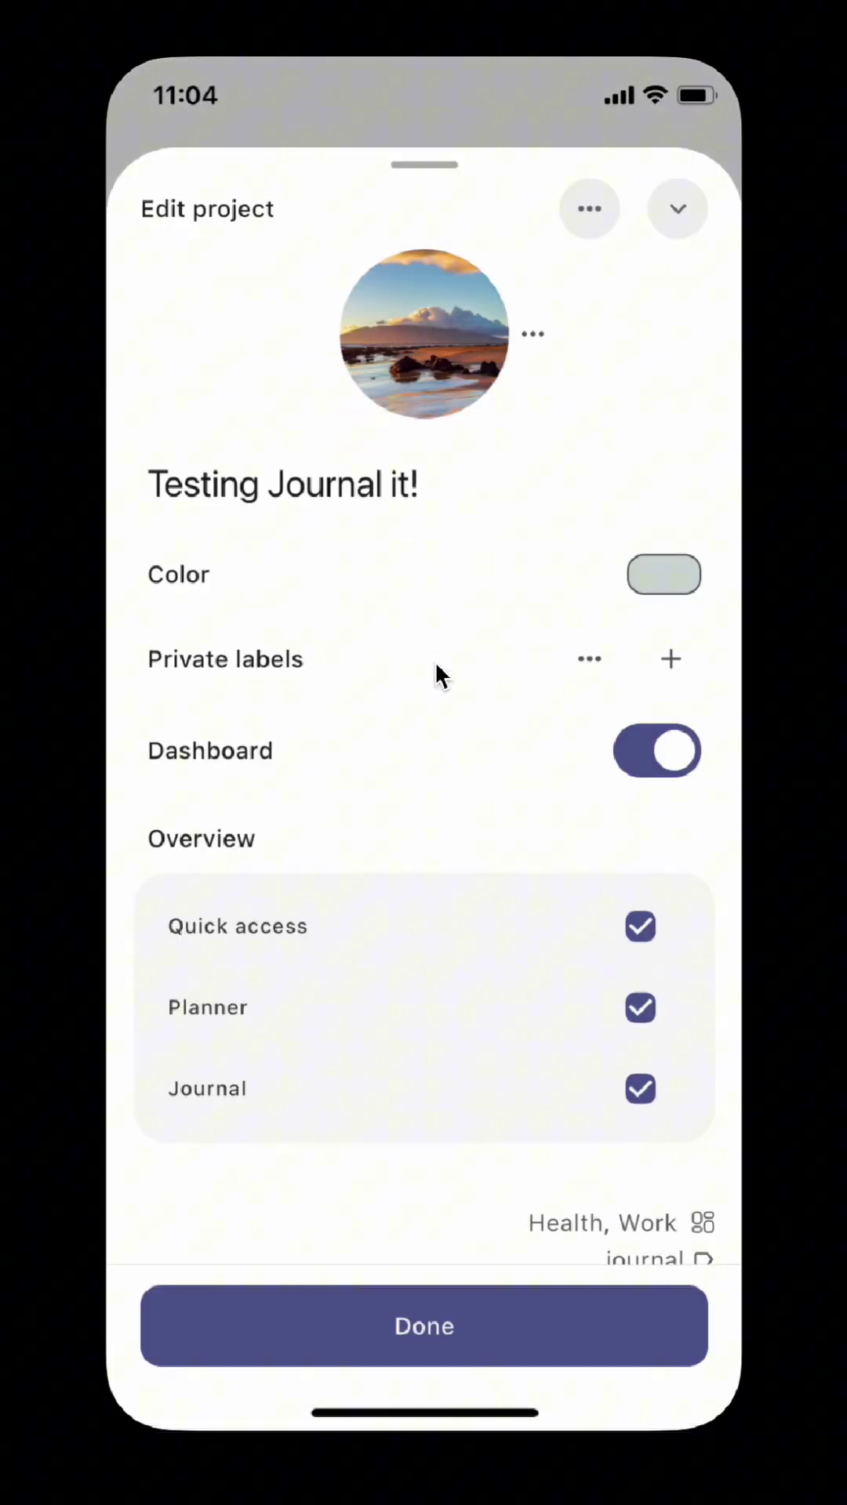
click(640, 927)
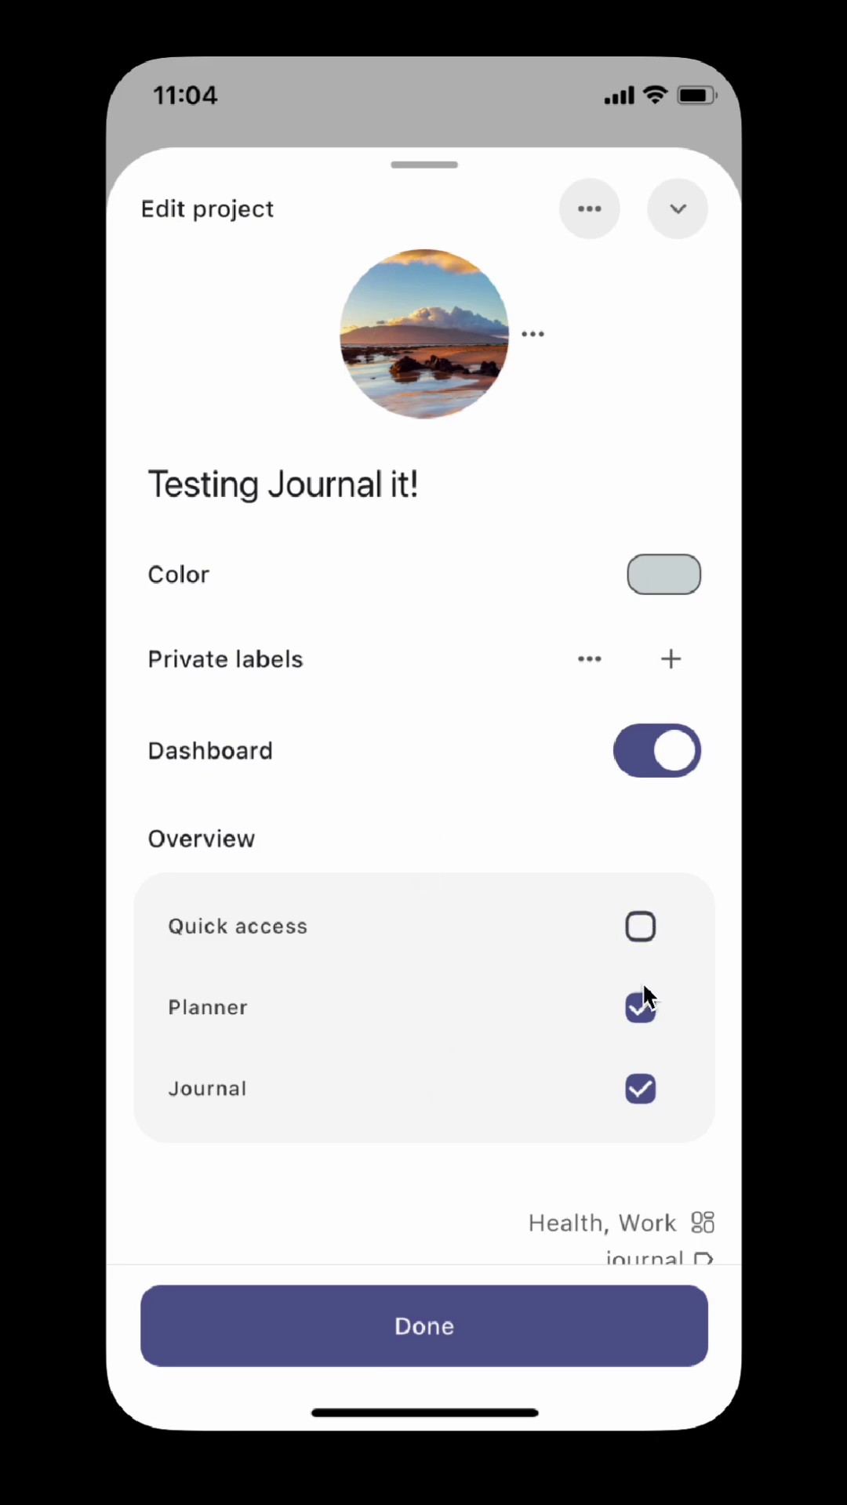
click(641, 1088)
click(467, 1301)
click(196, 270)
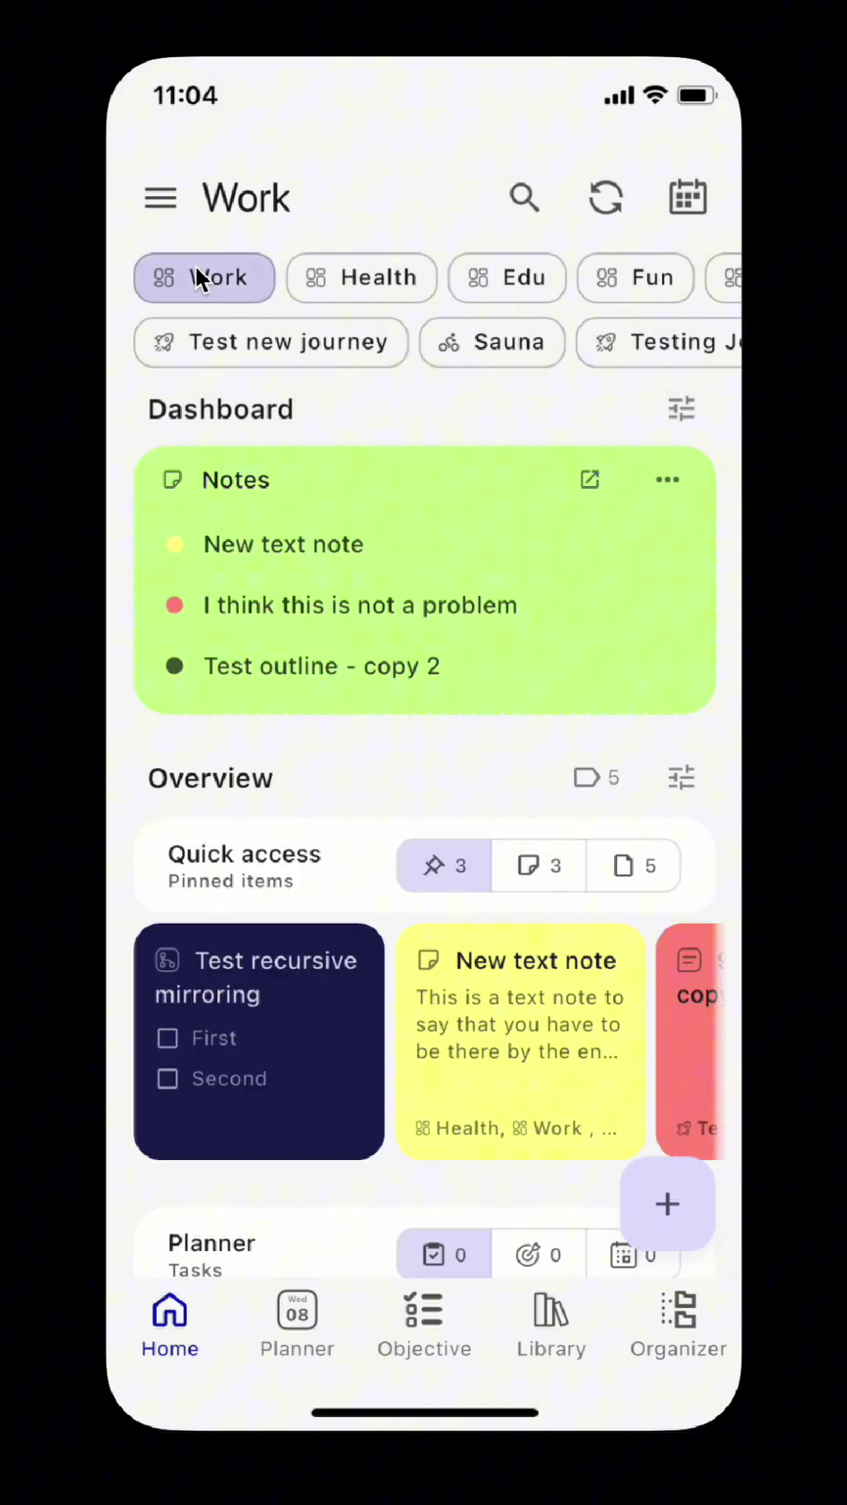
click(229, 286)
Edit the Work area, view the Experiment label's page, then close the editor.
click(334, 652)
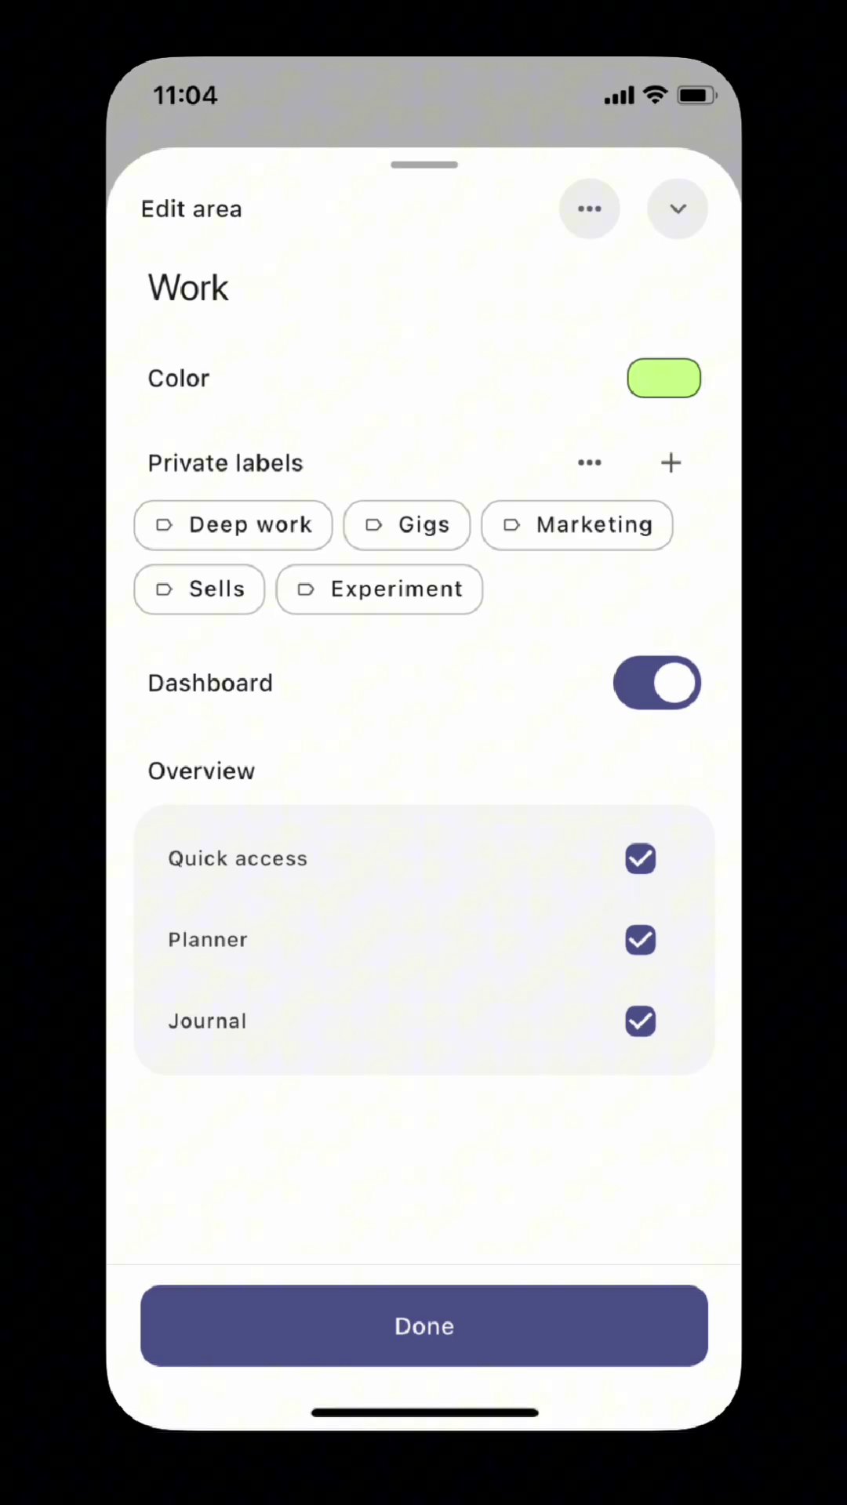
click(427, 590)
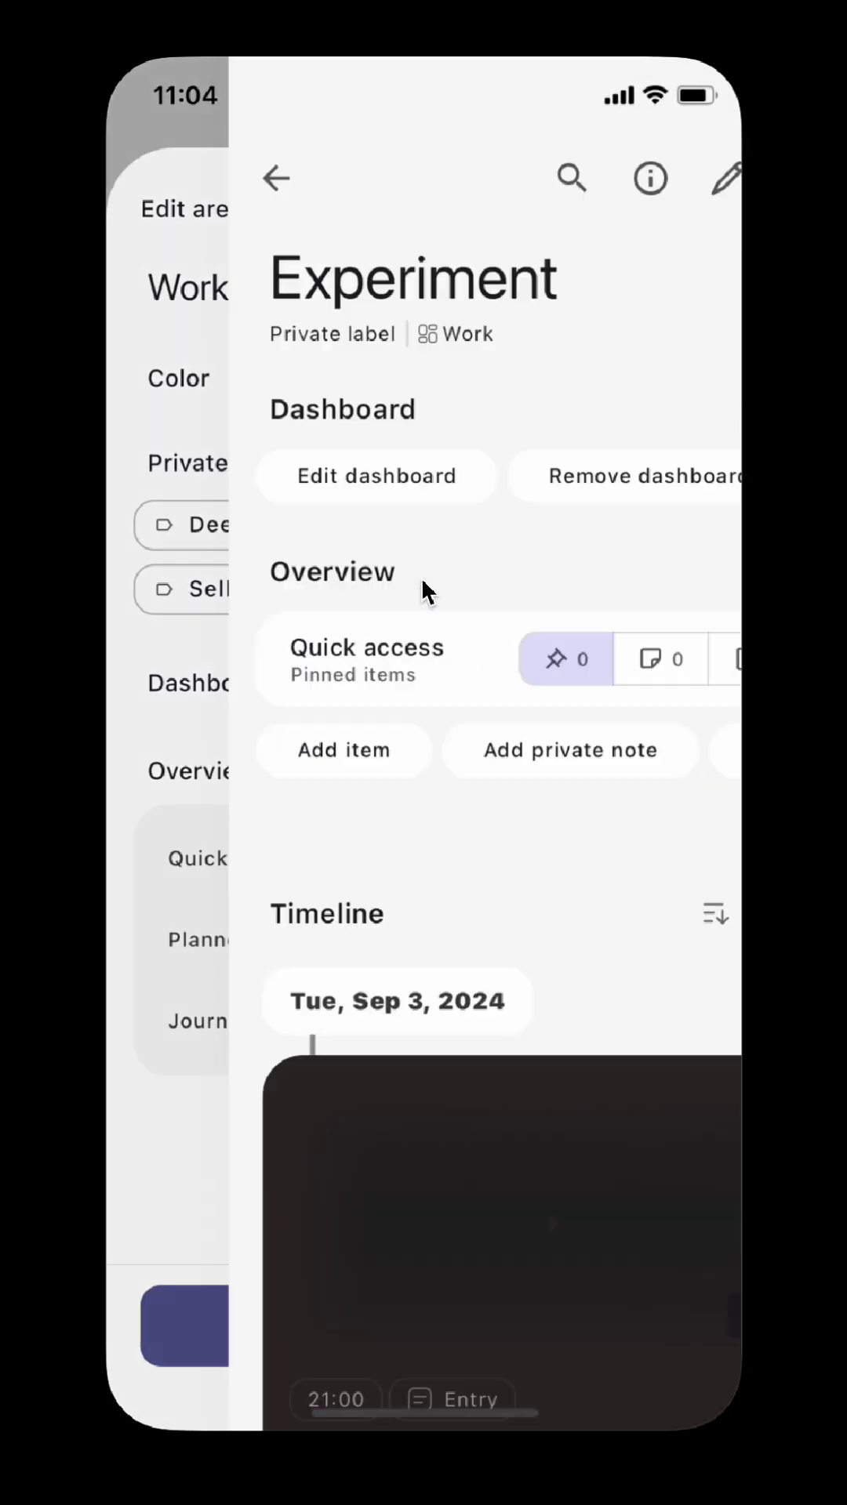
drag(413, 928, 442, 986)
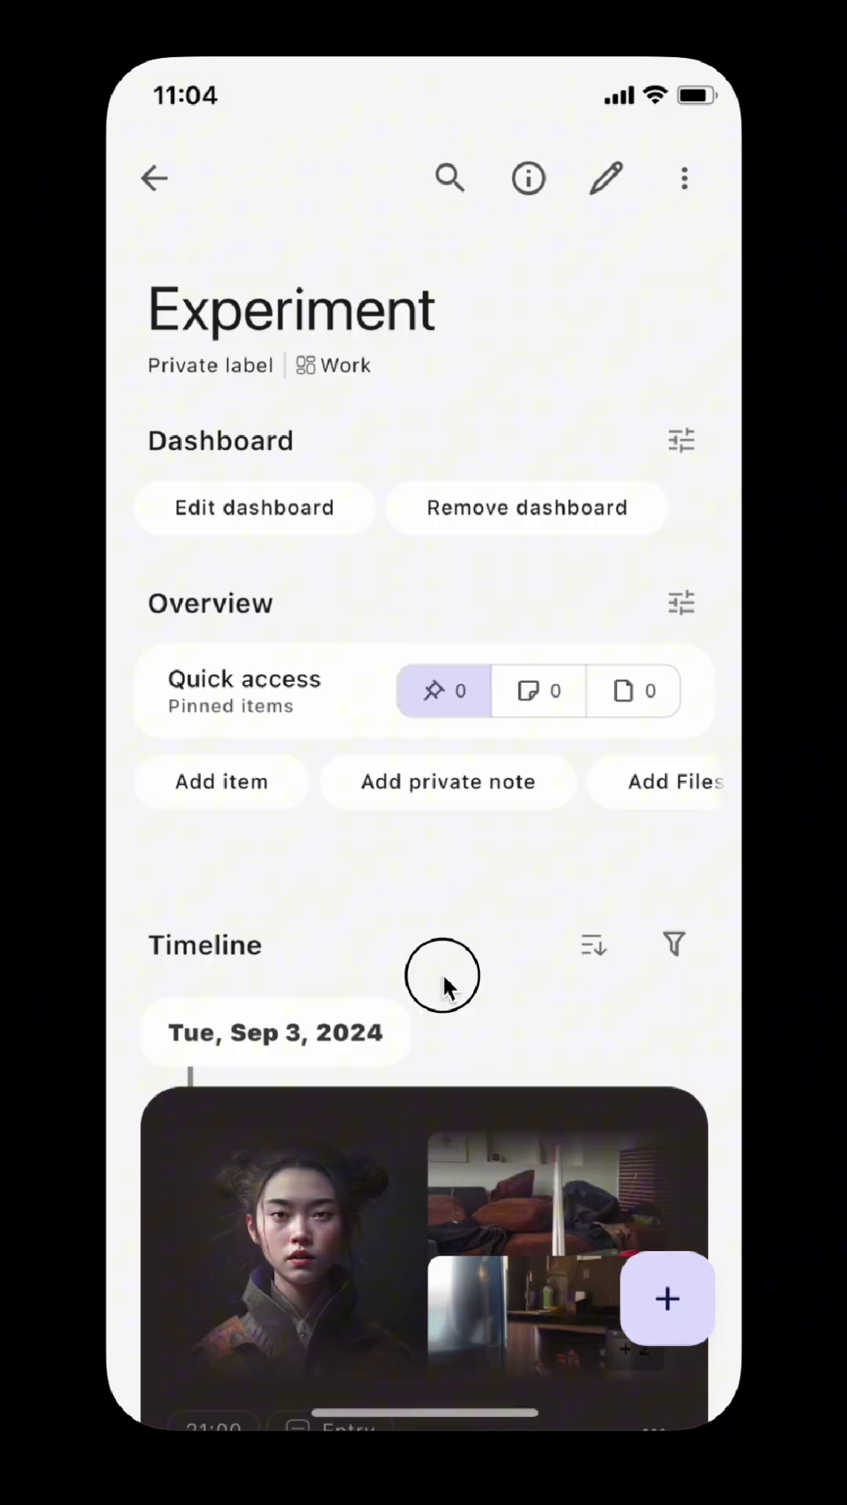
click(156, 172)
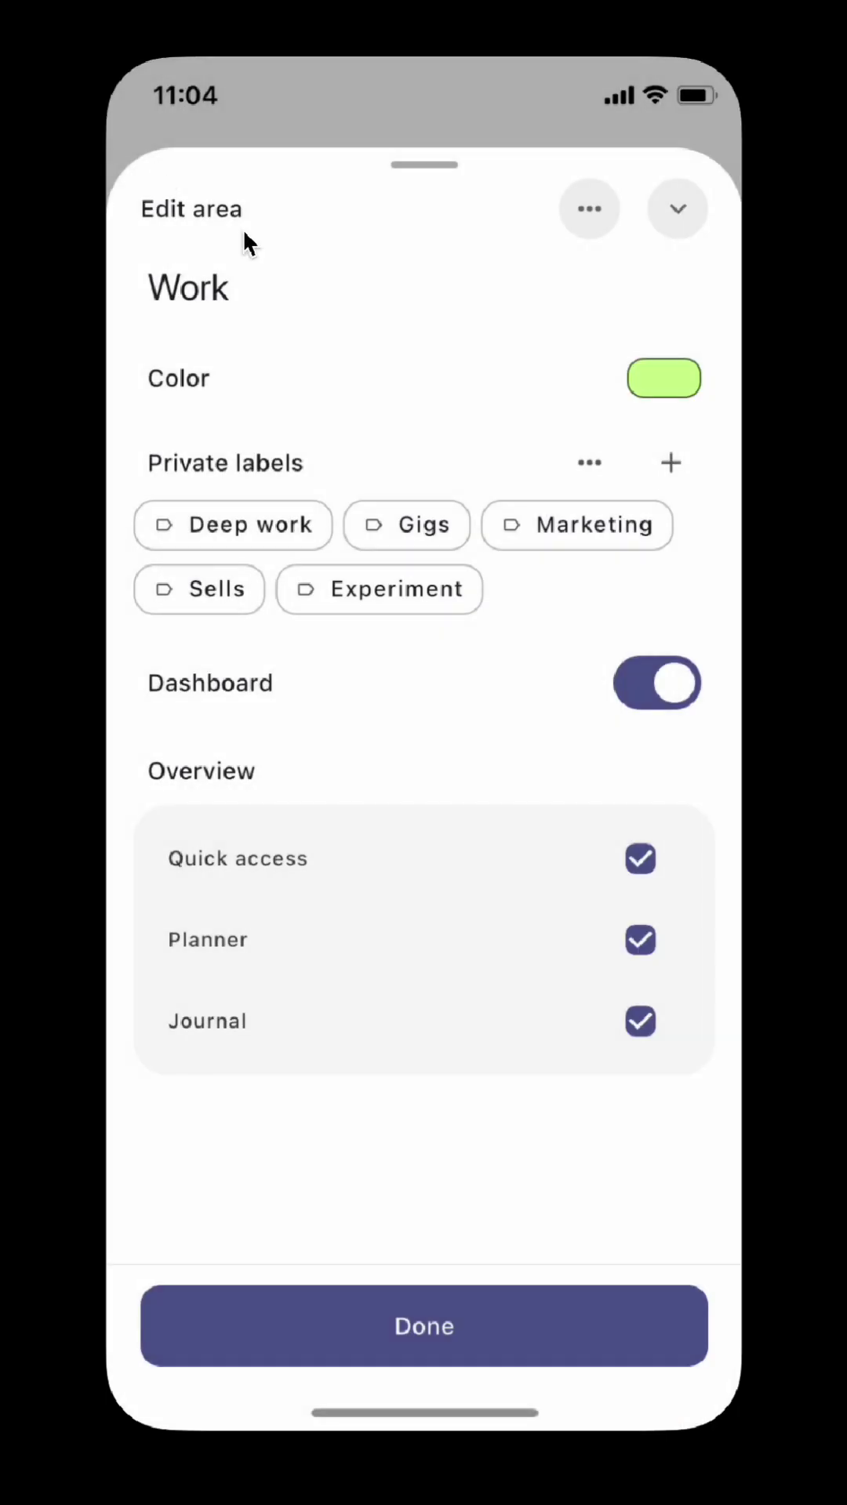
click(473, 1319)
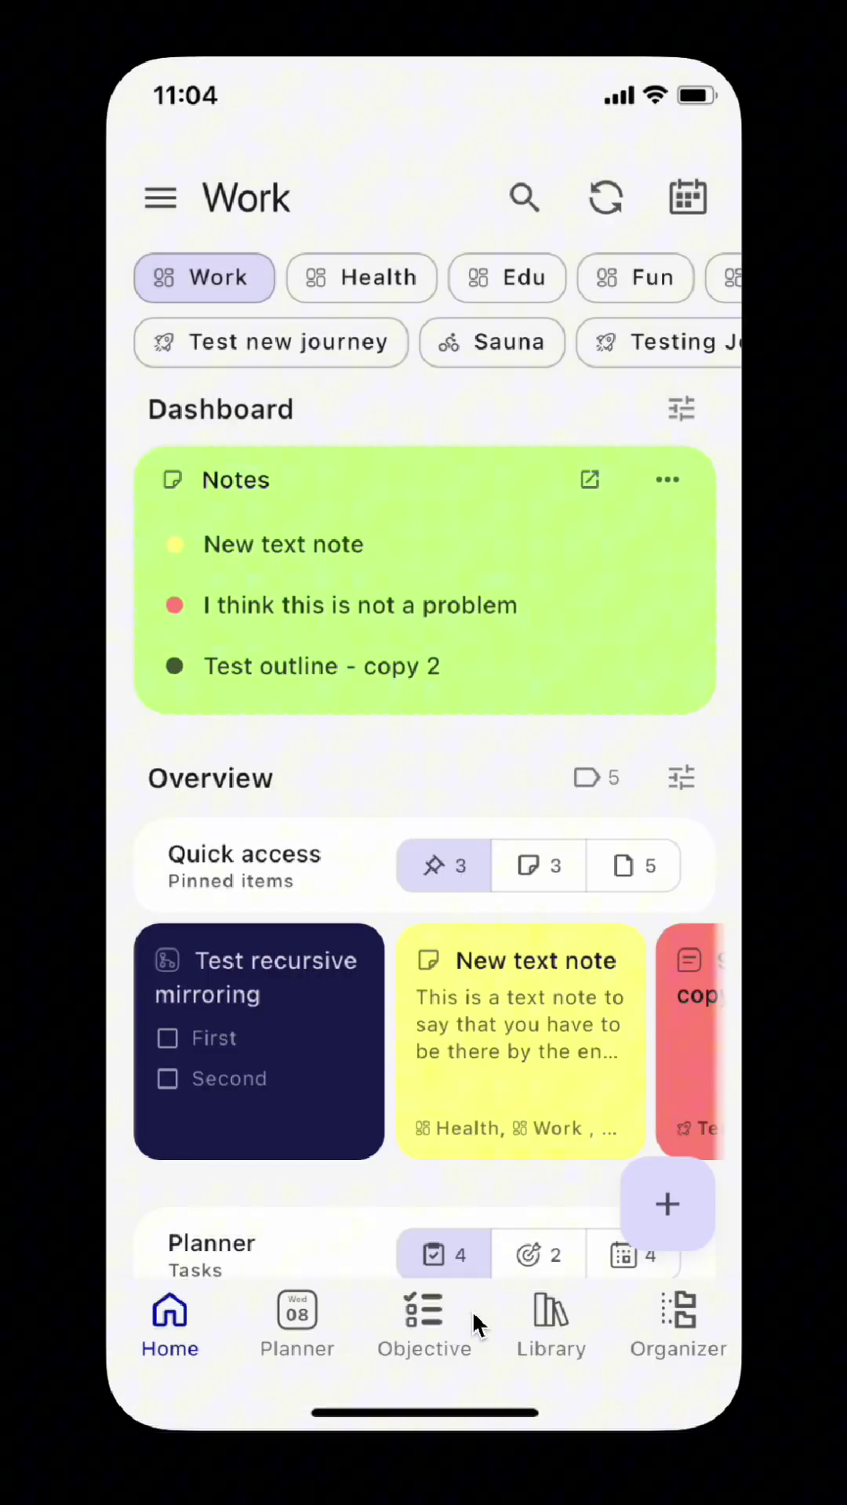
Stop Testing Journal it! from auto-adding the journal label to its children, and save.
click(656, 327)
right_click(642, 342)
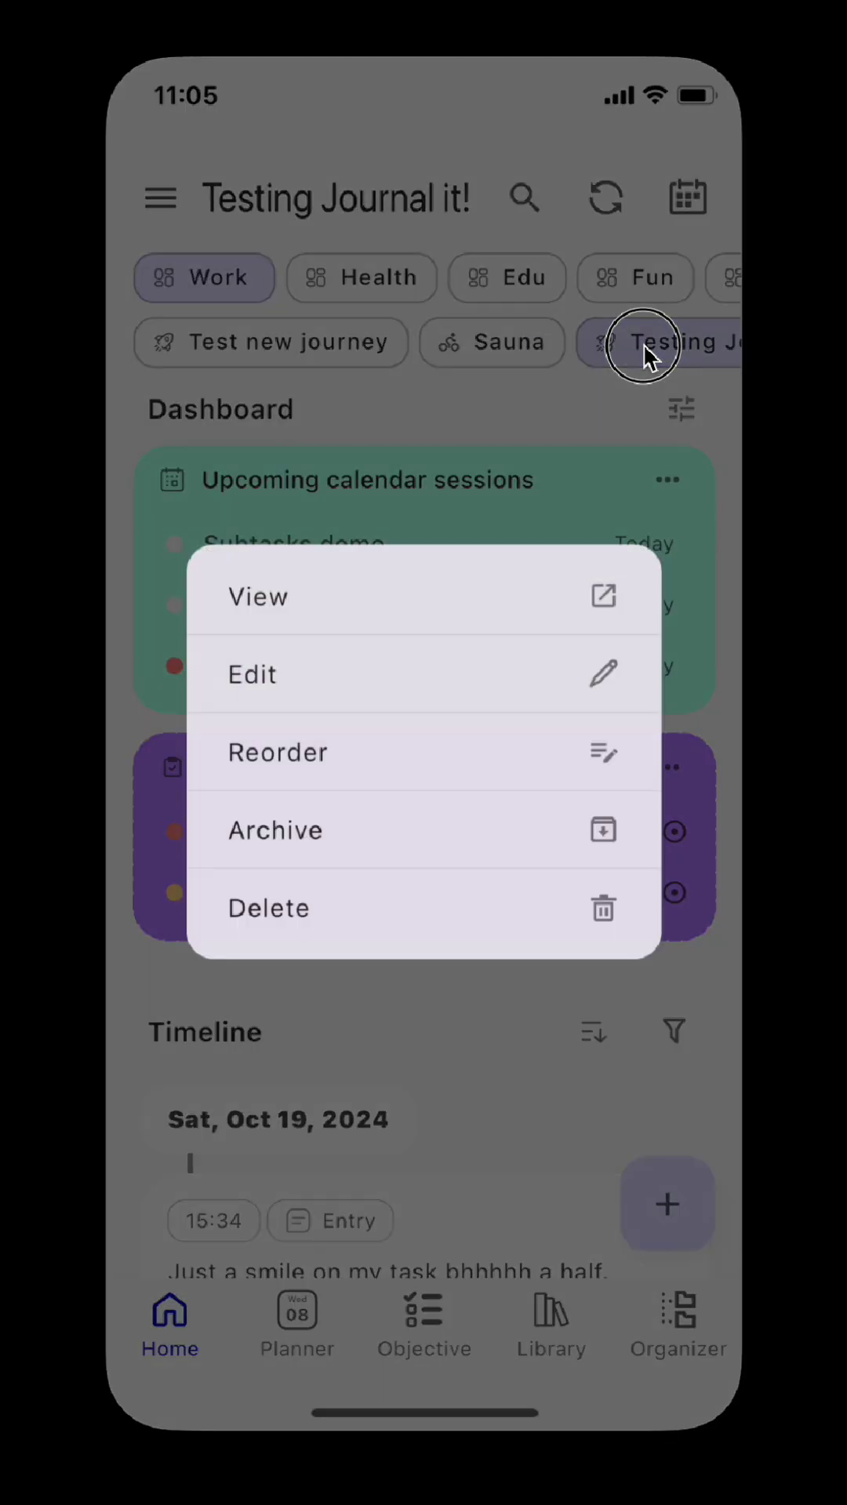
click(484, 674)
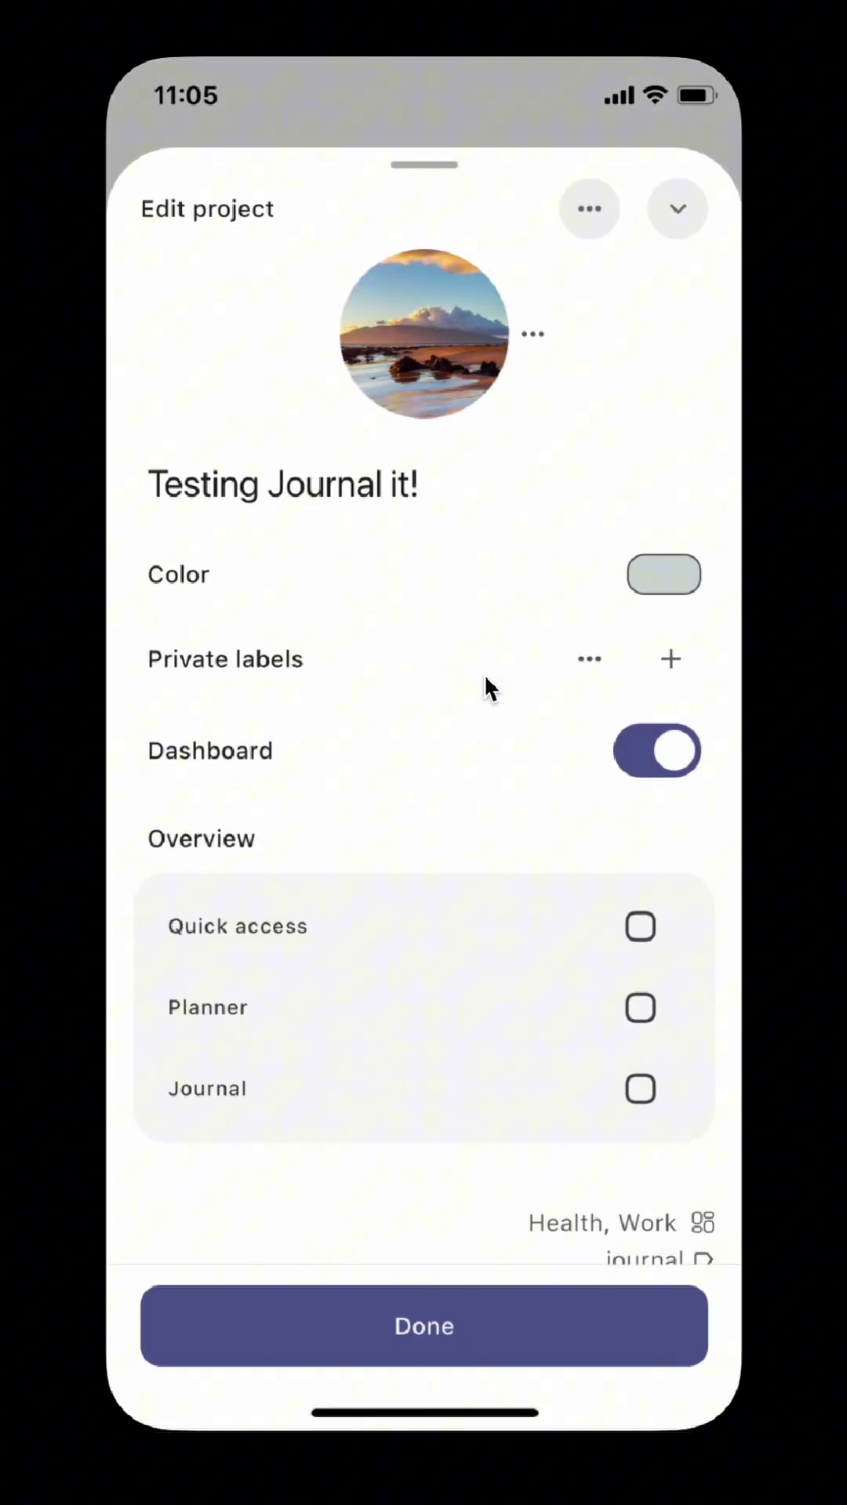
drag(444, 980, 478, 726)
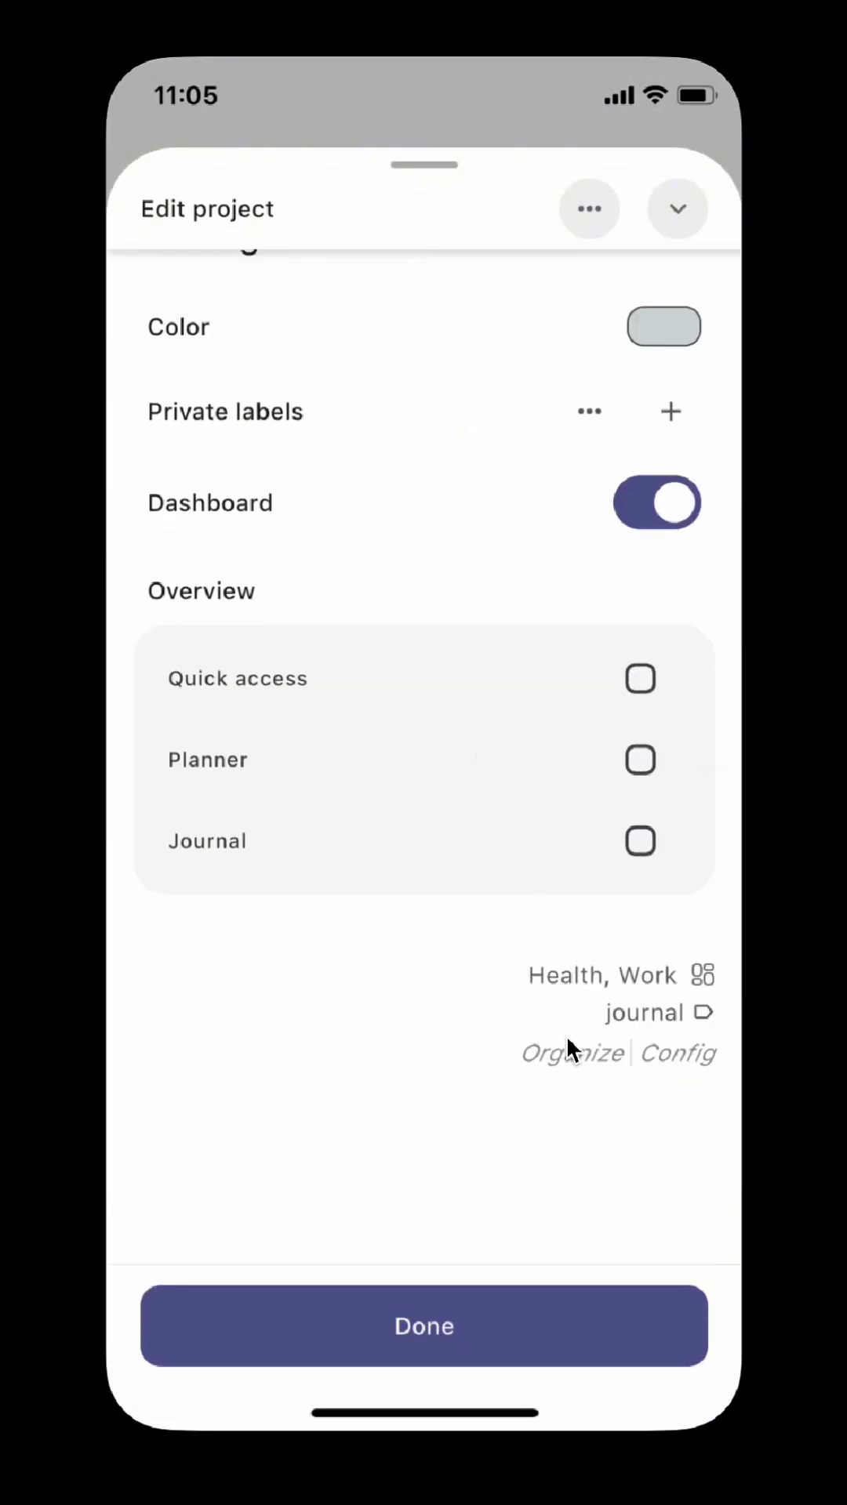
click(663, 1050)
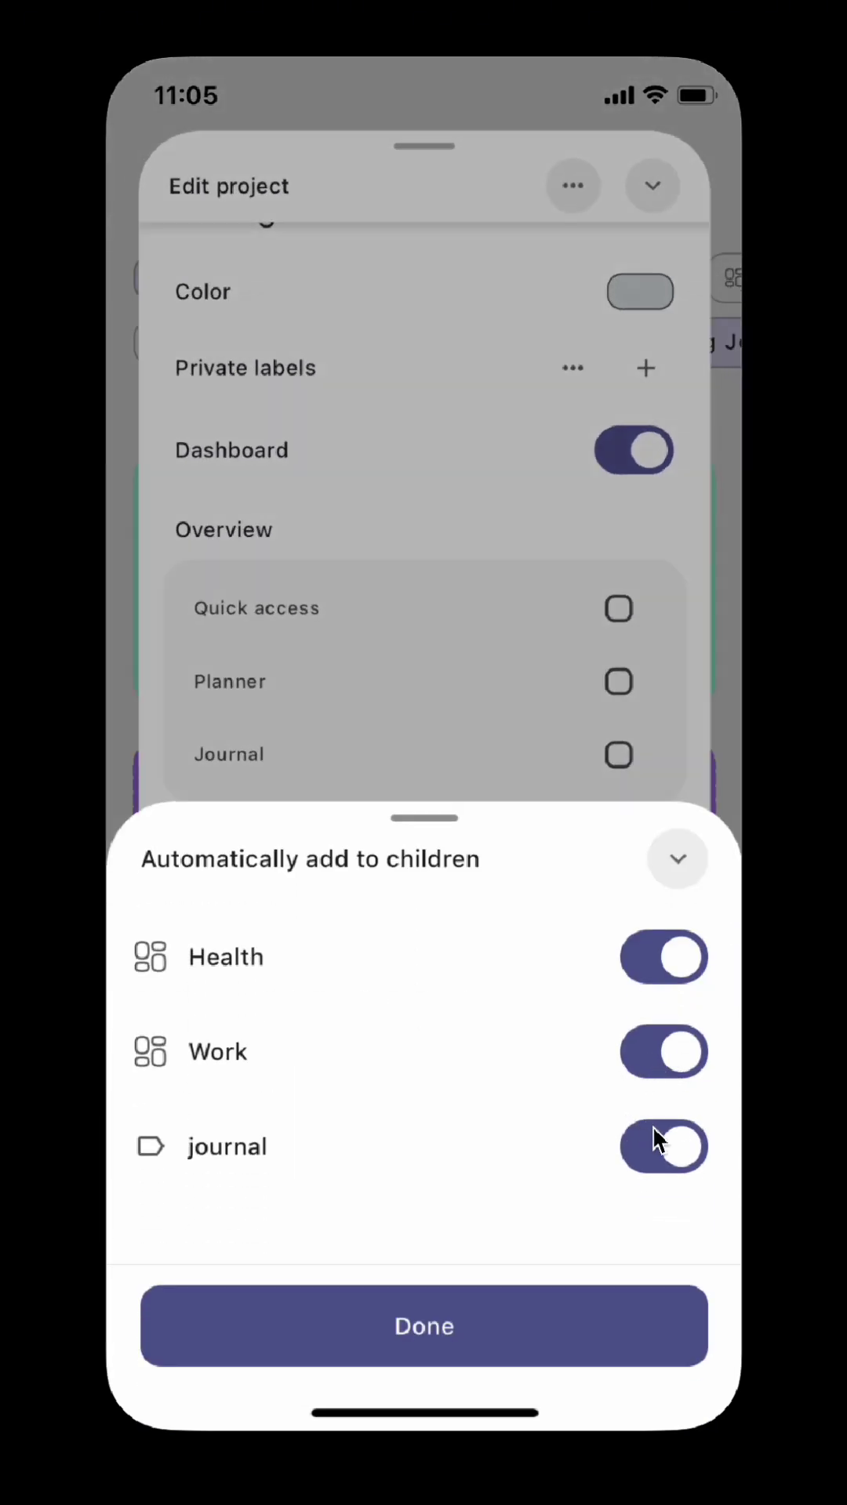
click(671, 1140)
click(671, 1140)
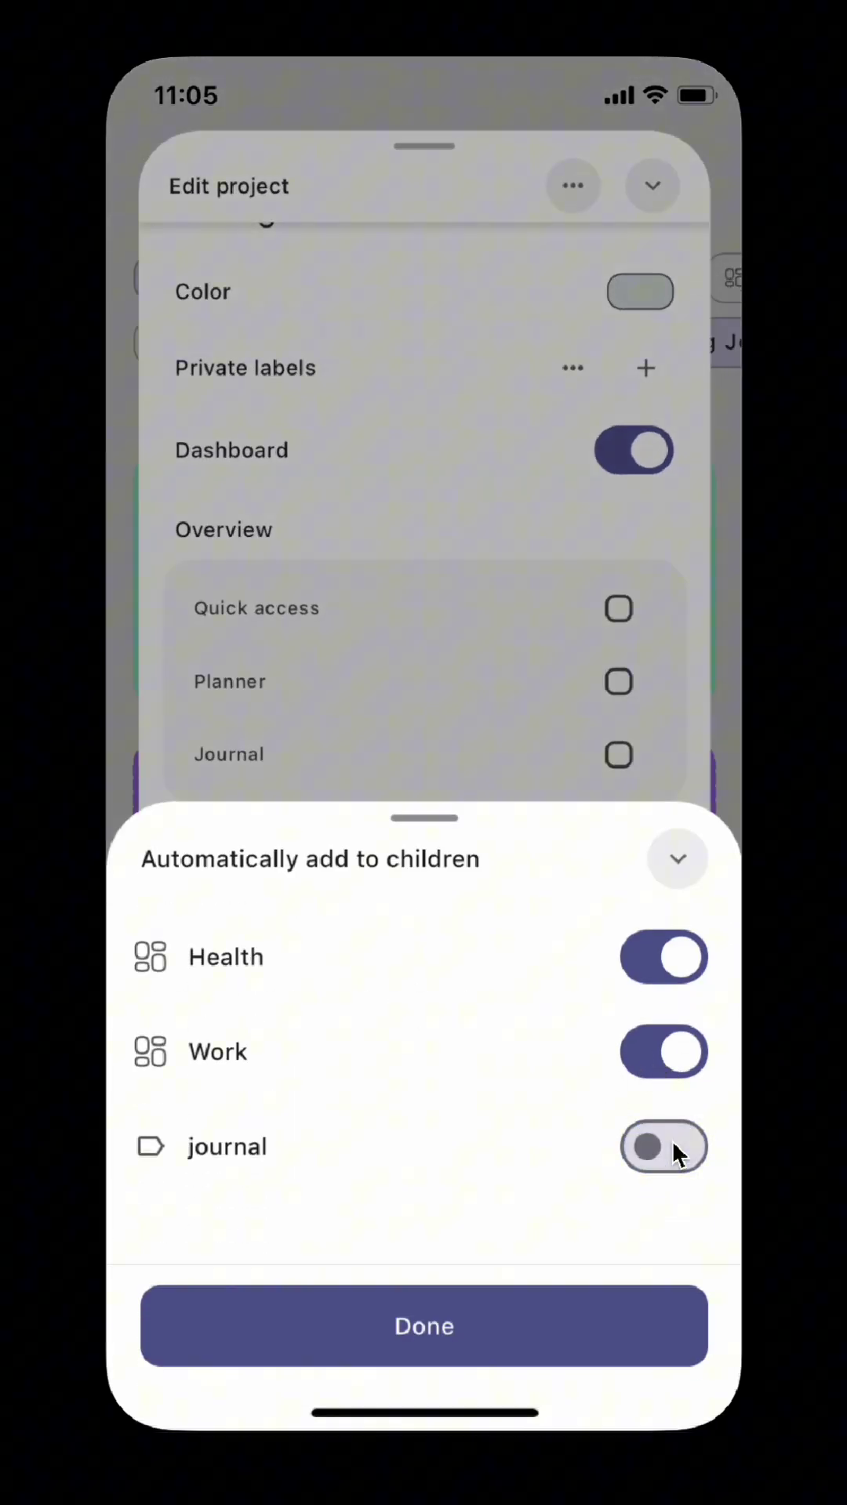
click(450, 1321)
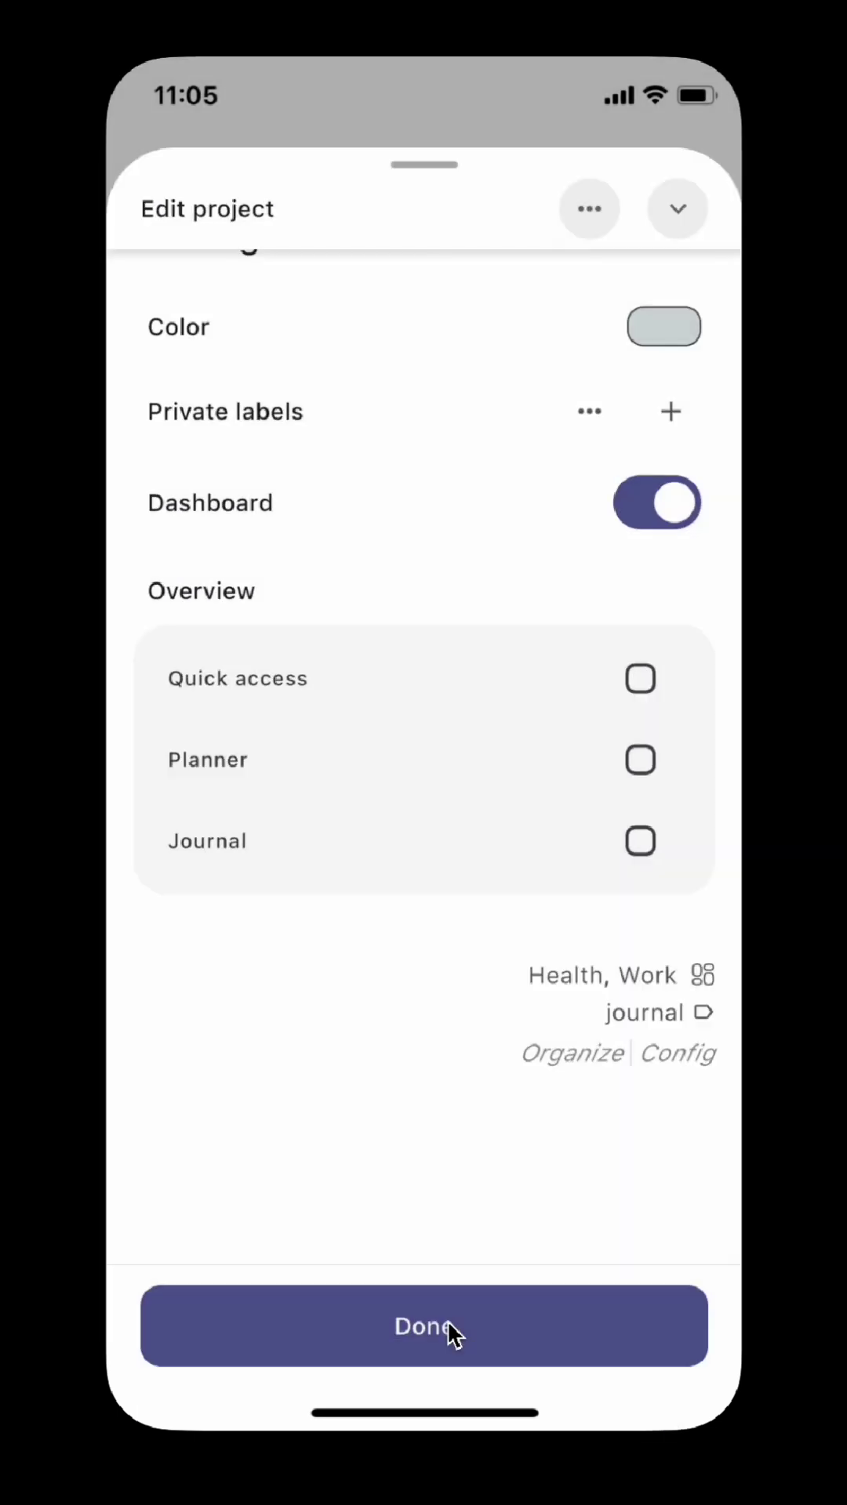
click(449, 1322)
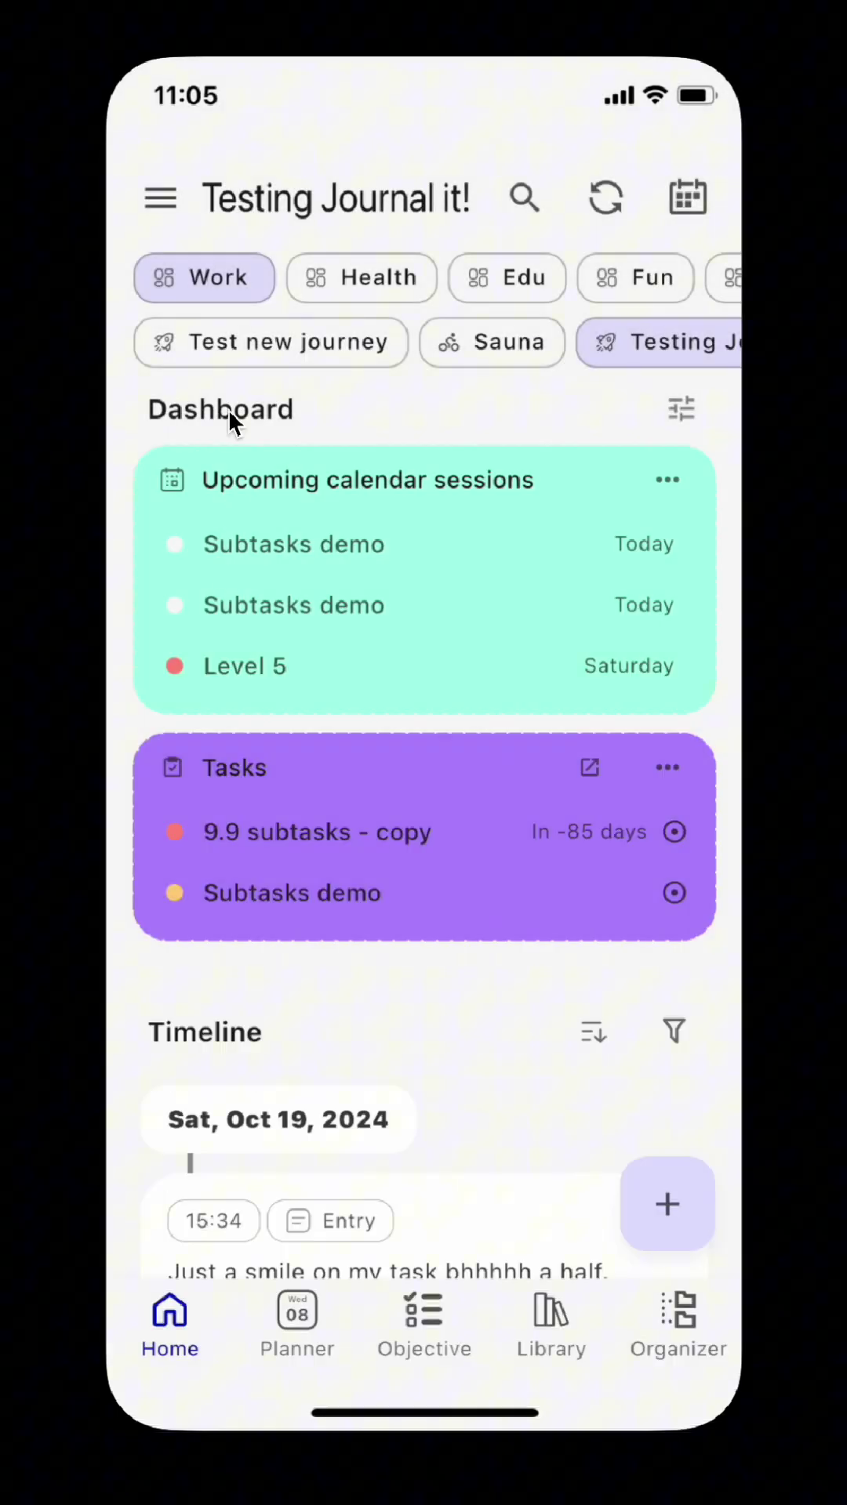
Make the 'Work 10 hours a week' snapshot hidden on both the main and Work timelines.
click(216, 278)
drag(380, 1188, 454, 460)
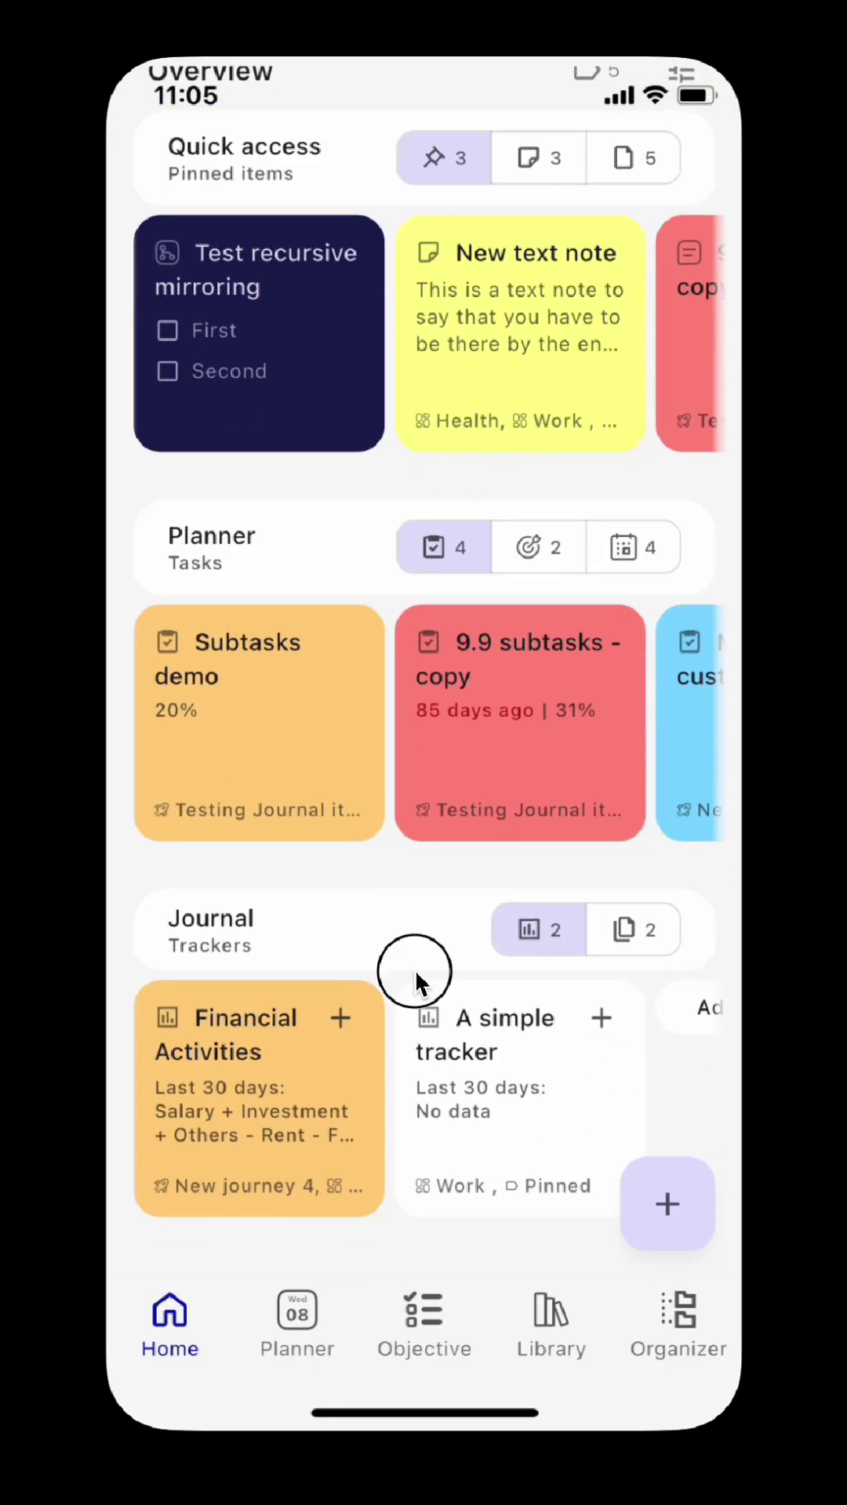
drag(410, 1051, 534, 282)
drag(496, 961, 559, 847)
click(655, 775)
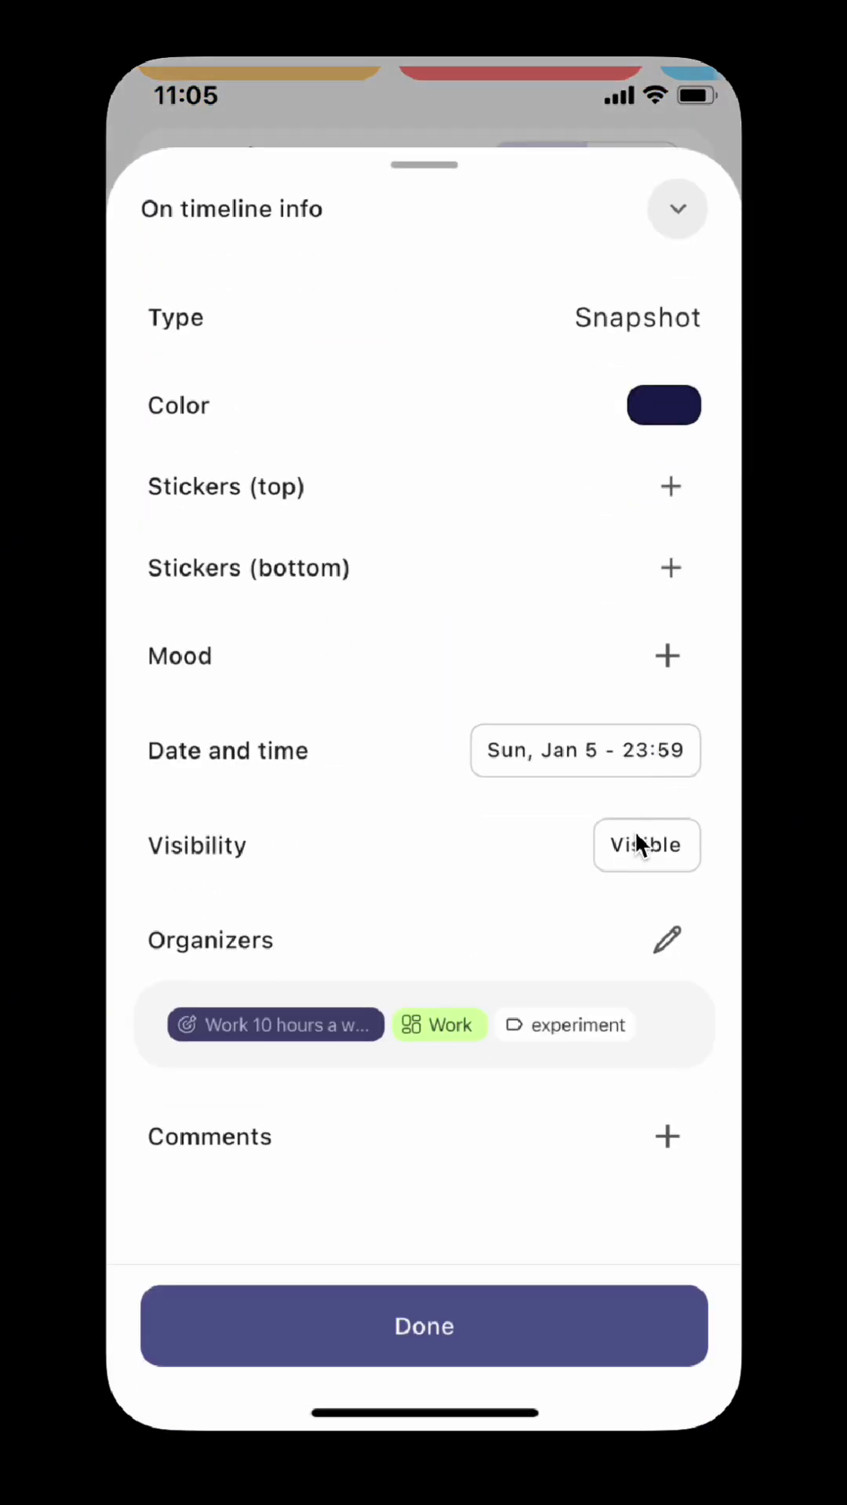
click(641, 847)
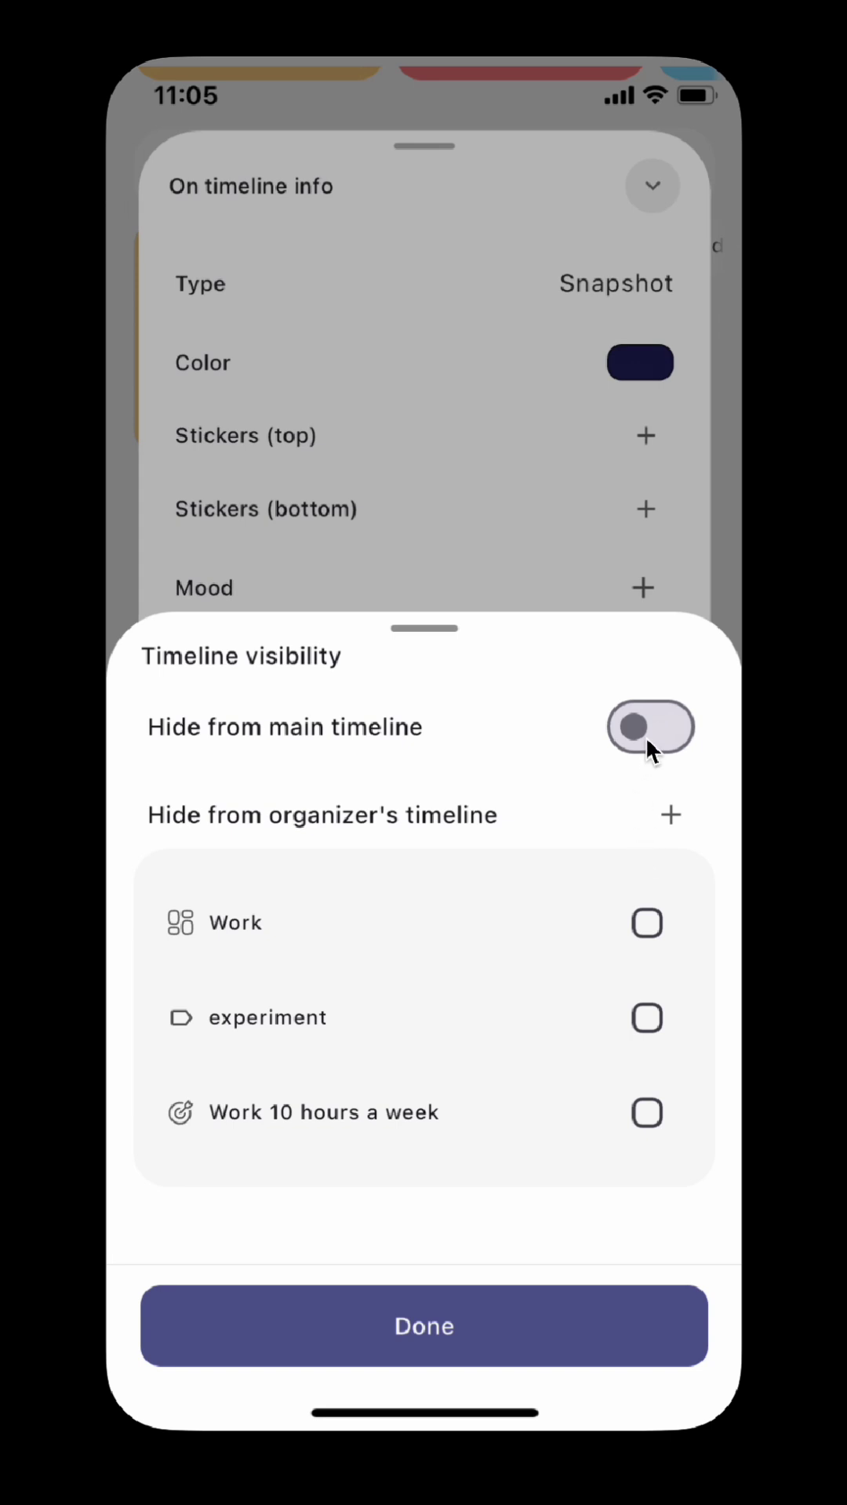
click(646, 735)
click(648, 924)
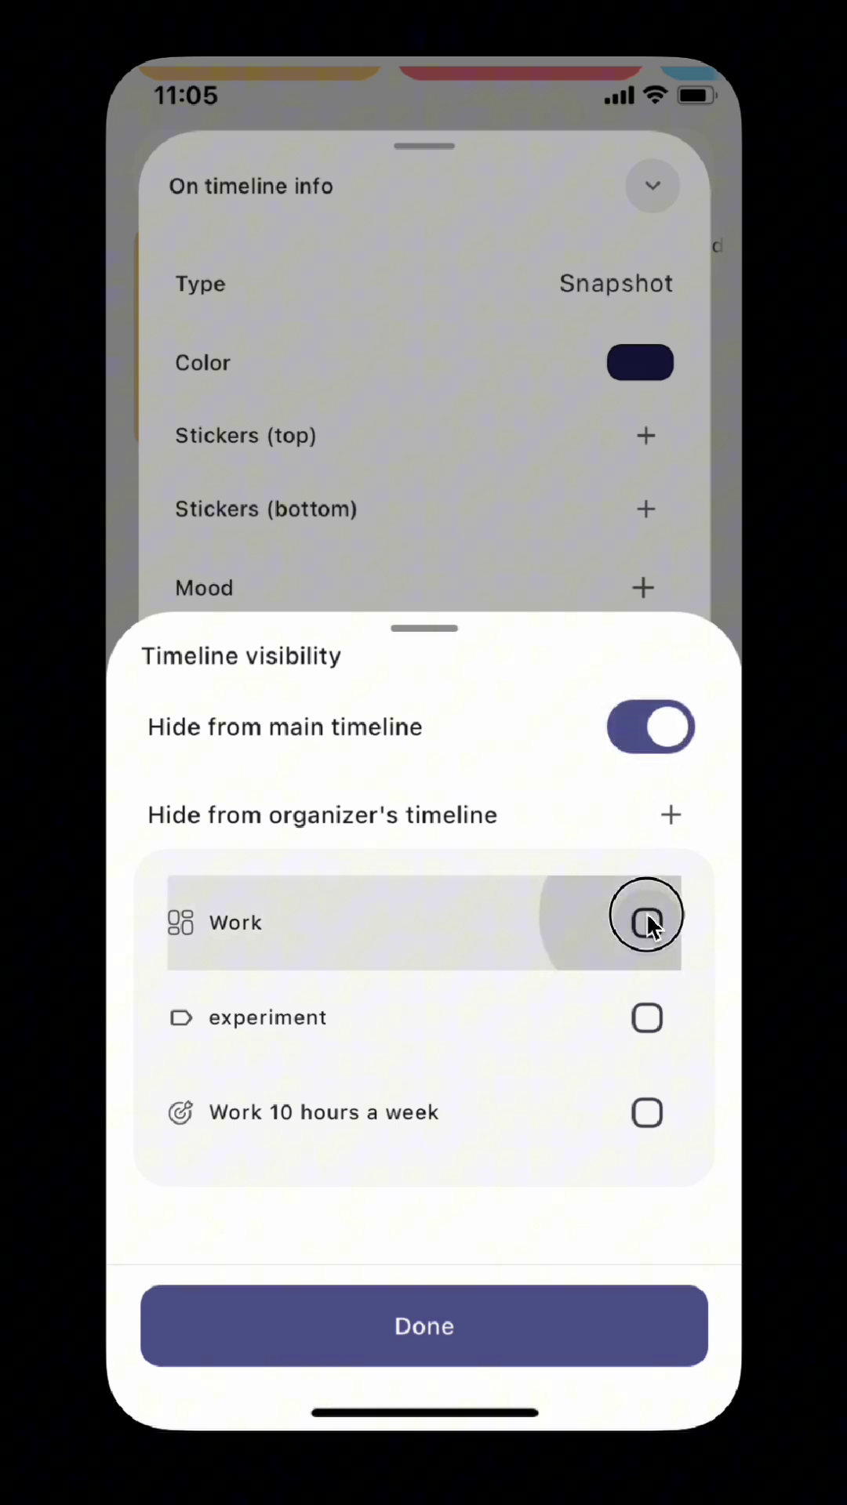
click(430, 1339)
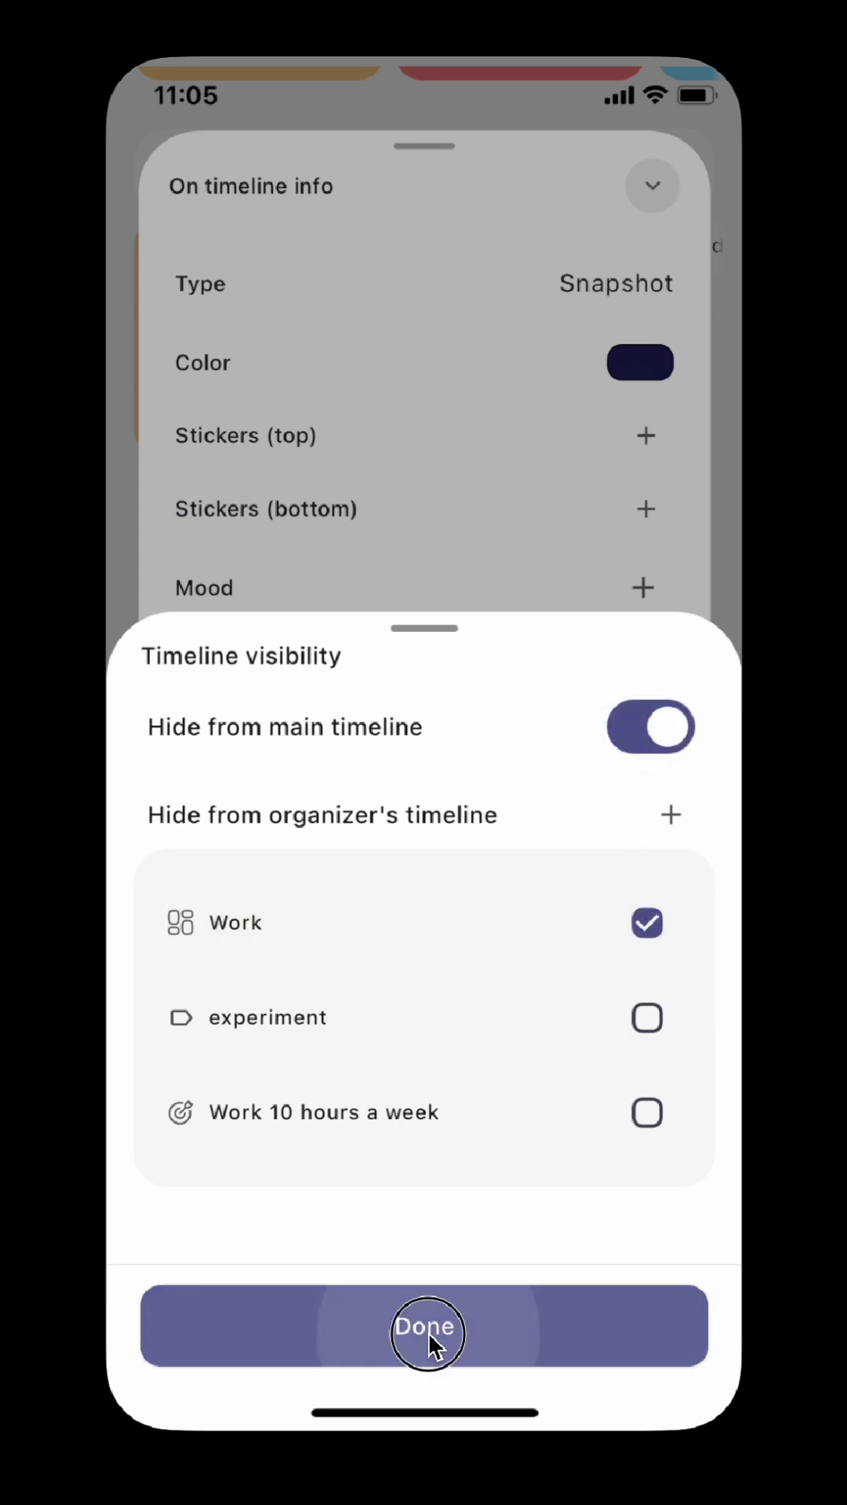
click(461, 1325)
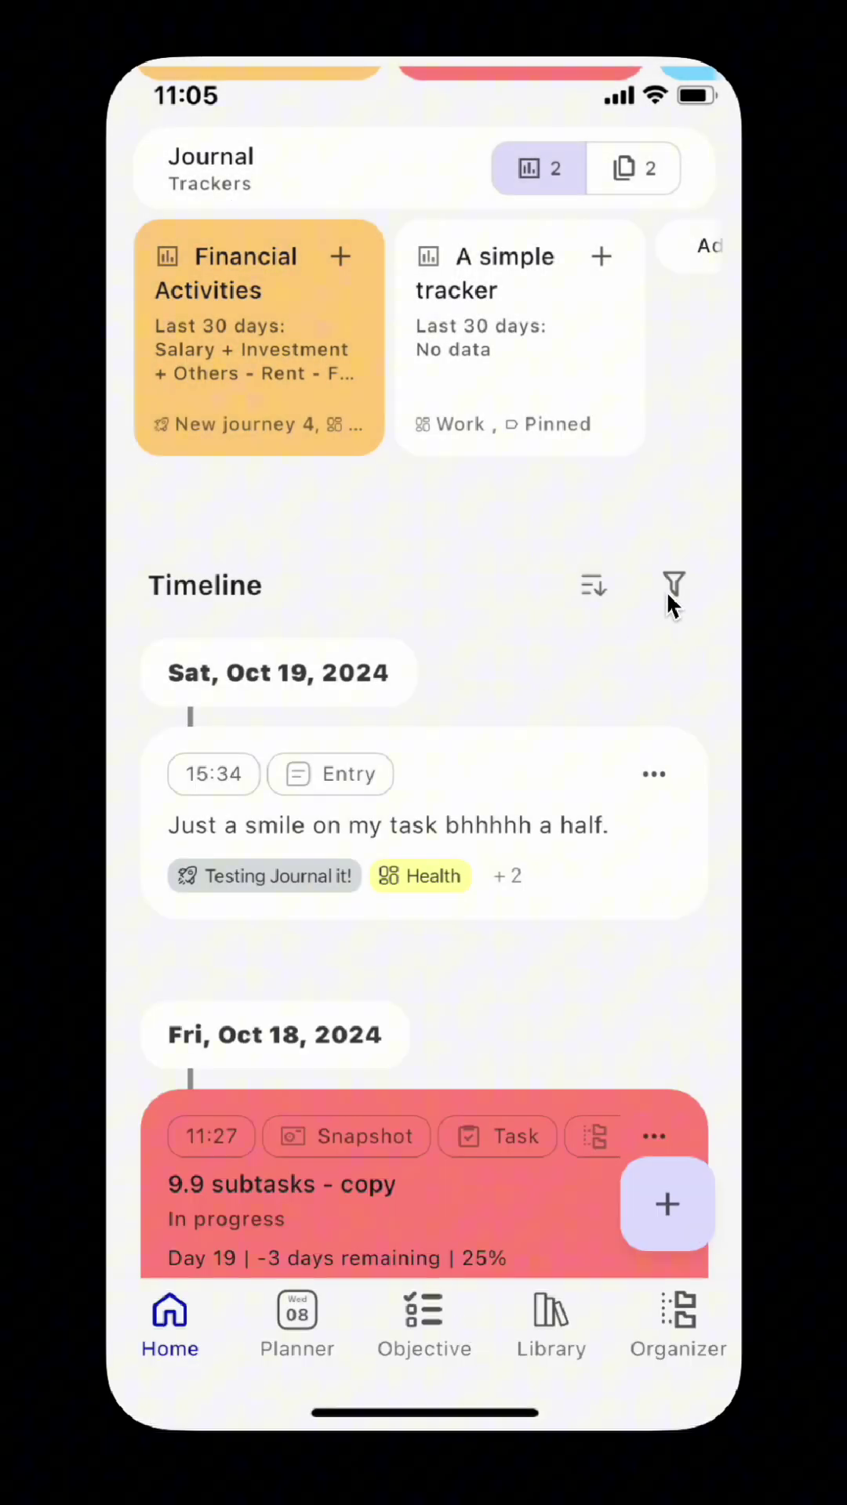
Filter the timeline to Entry items labelled Experiment, with hidden items shown, then return Home.
click(675, 586)
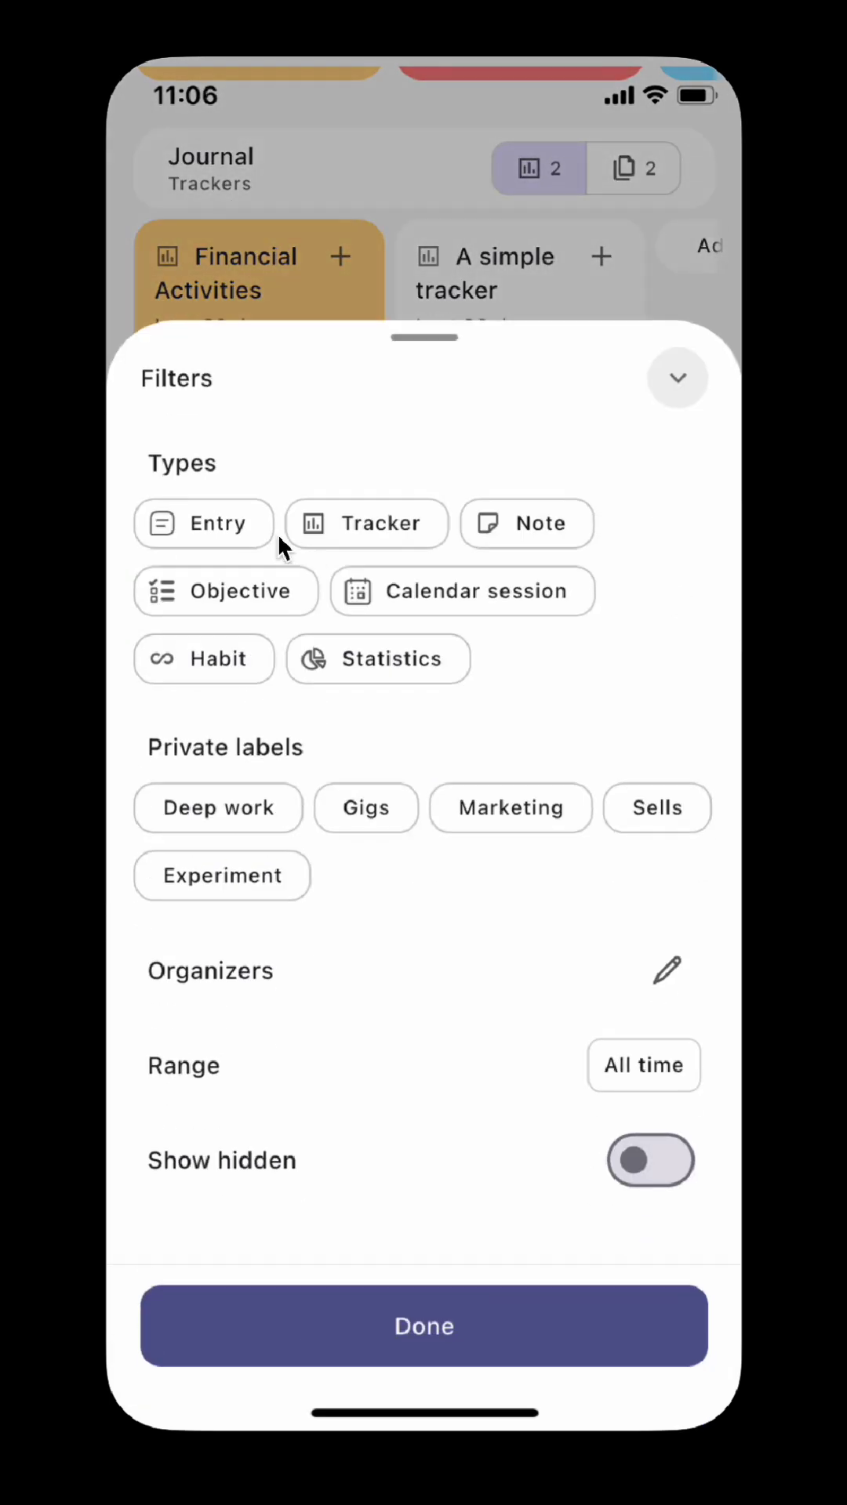
click(226, 519)
click(246, 884)
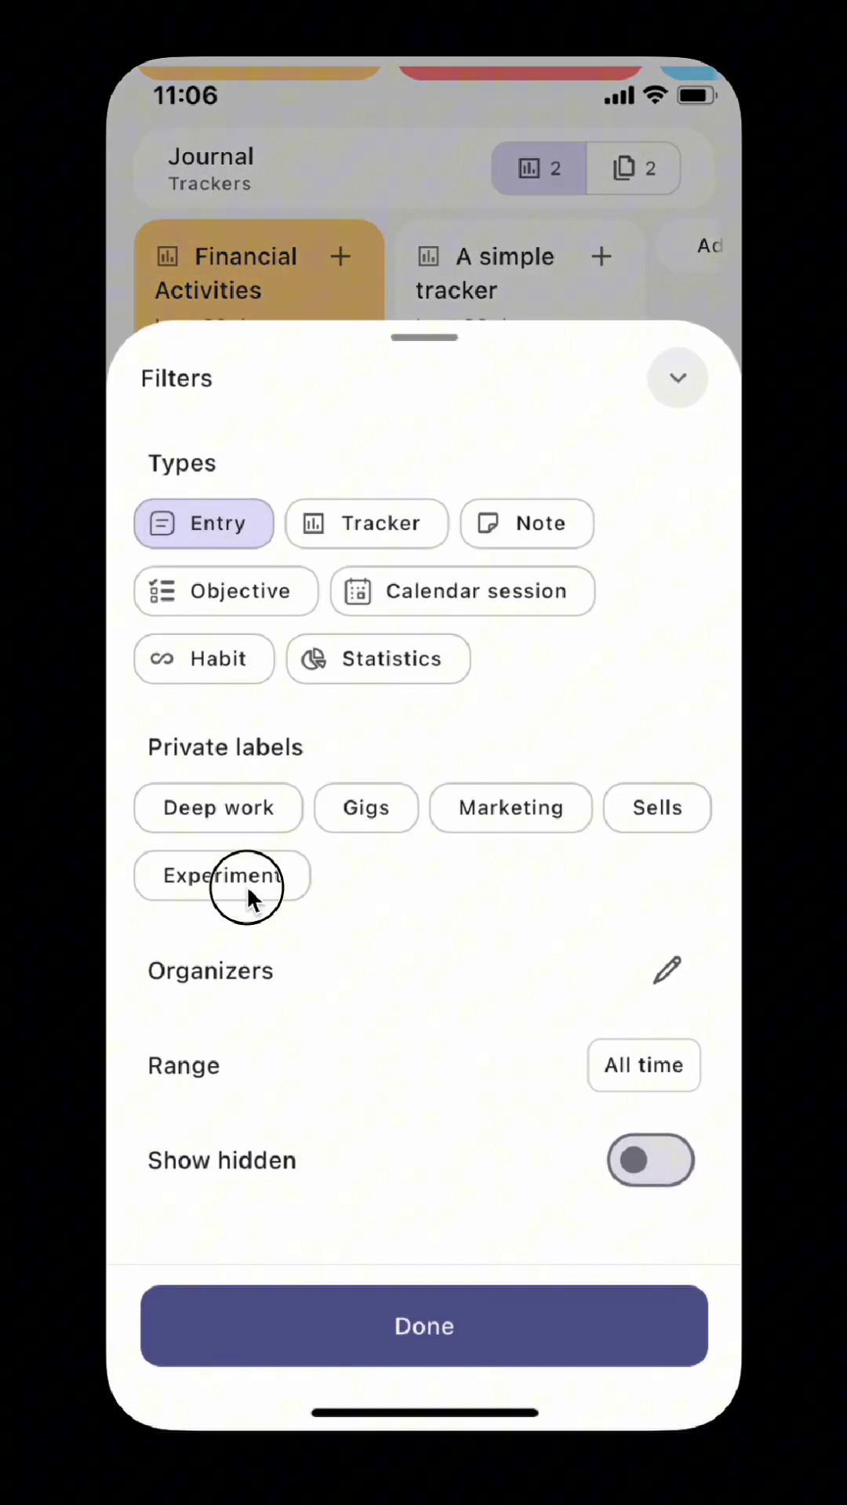
click(656, 1157)
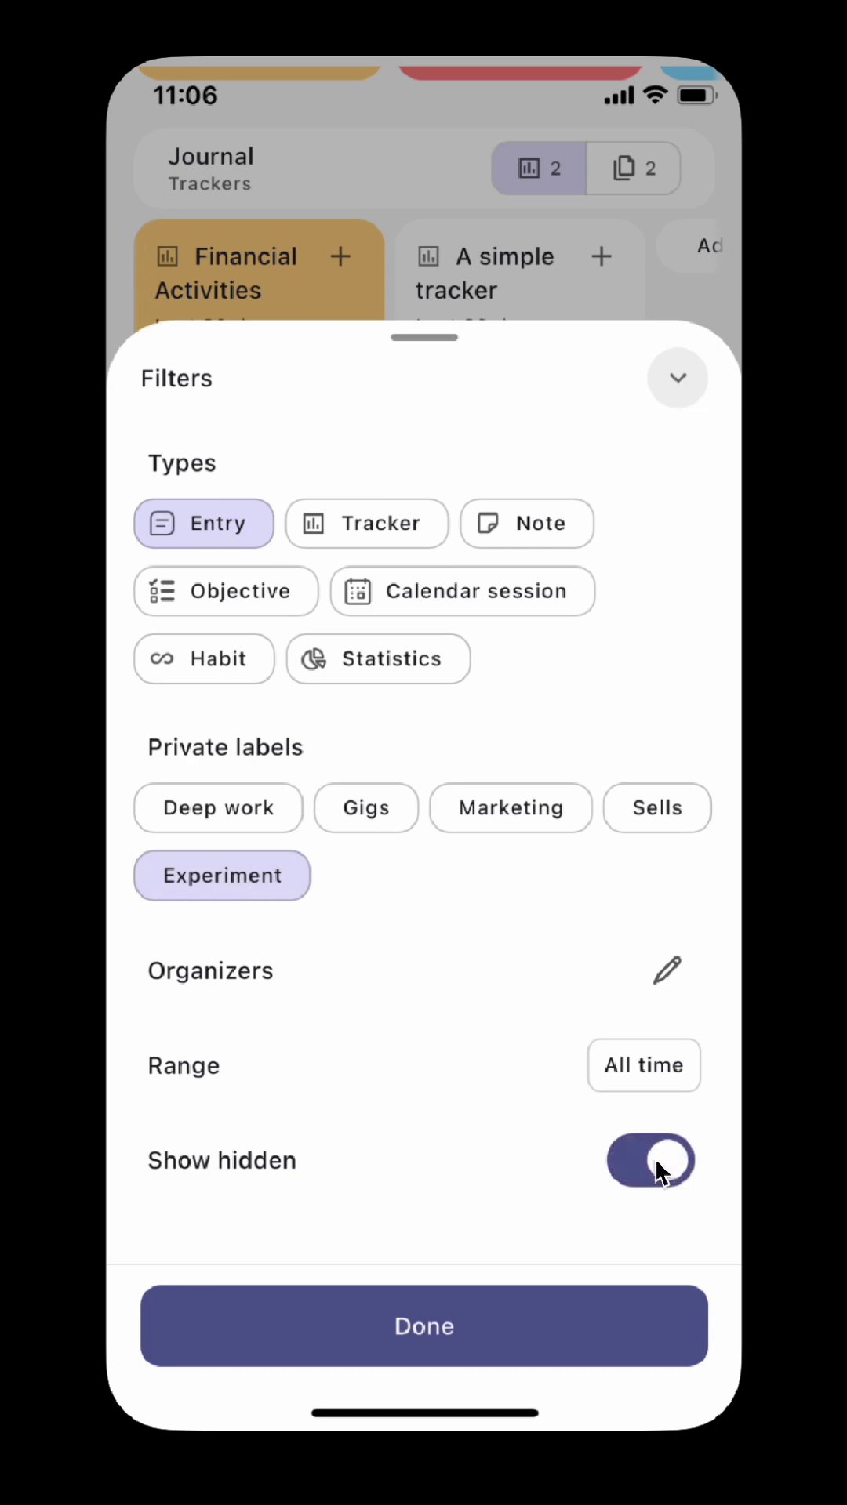
click(457, 1330)
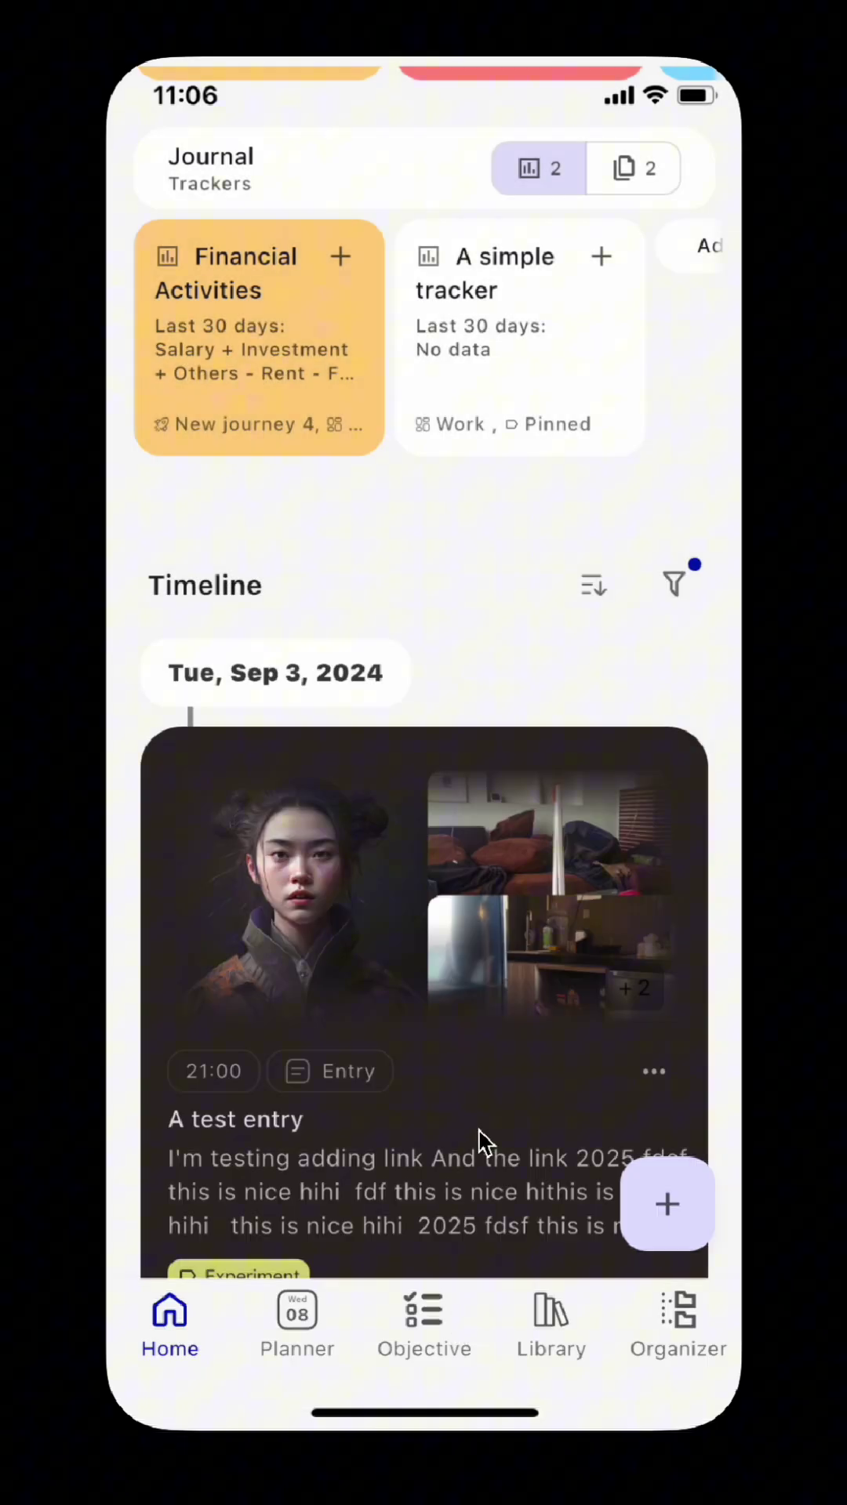
drag(477, 1142, 527, 964)
click(167, 1324)
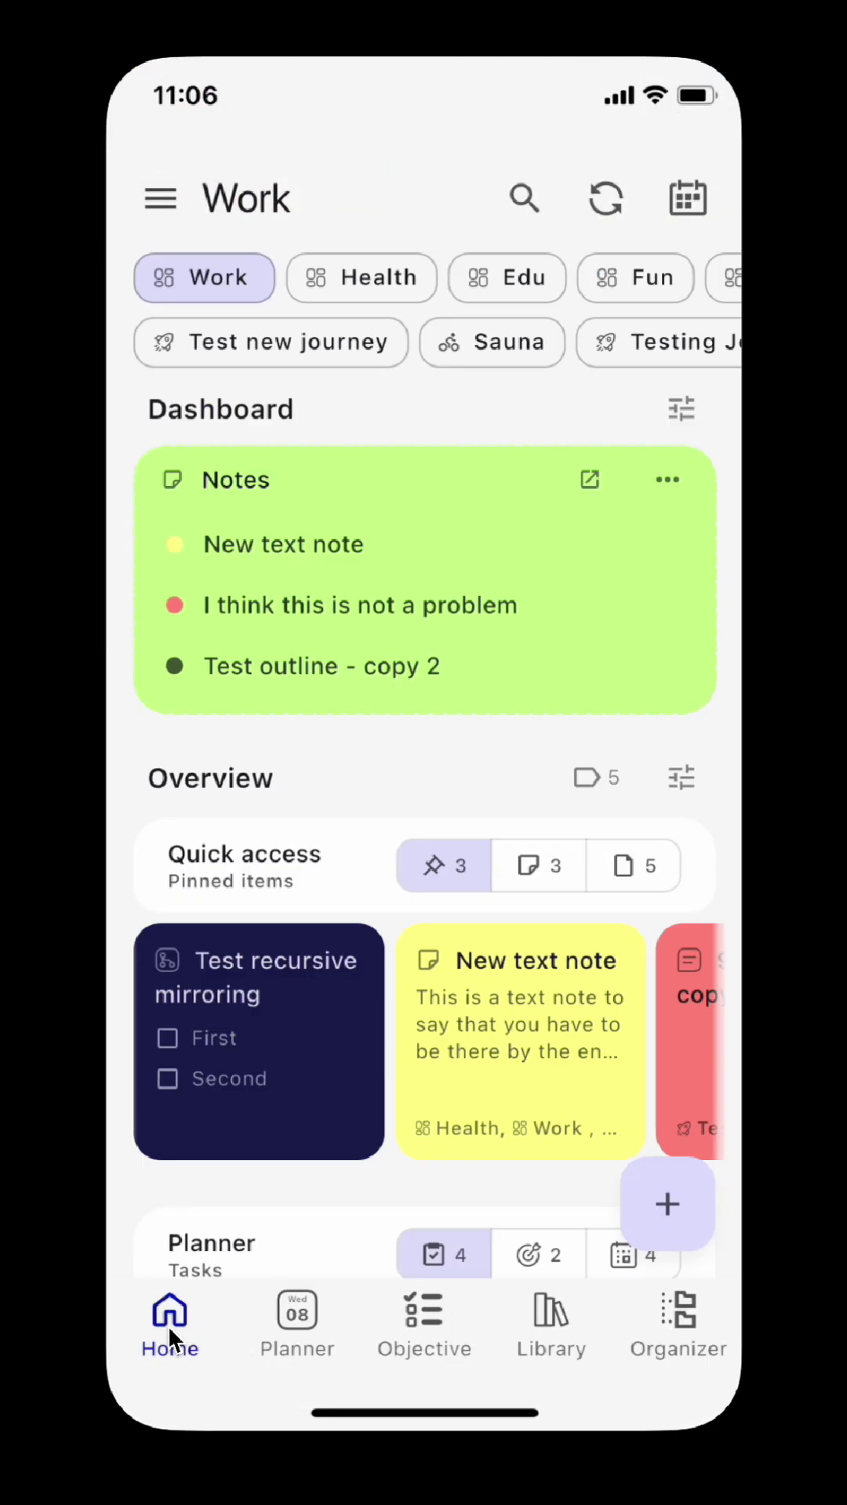
Browse the Organizer's Project, Activity, Goal, Task, Habit, Label, Person and Place lists.
click(167, 1324)
click(686, 1325)
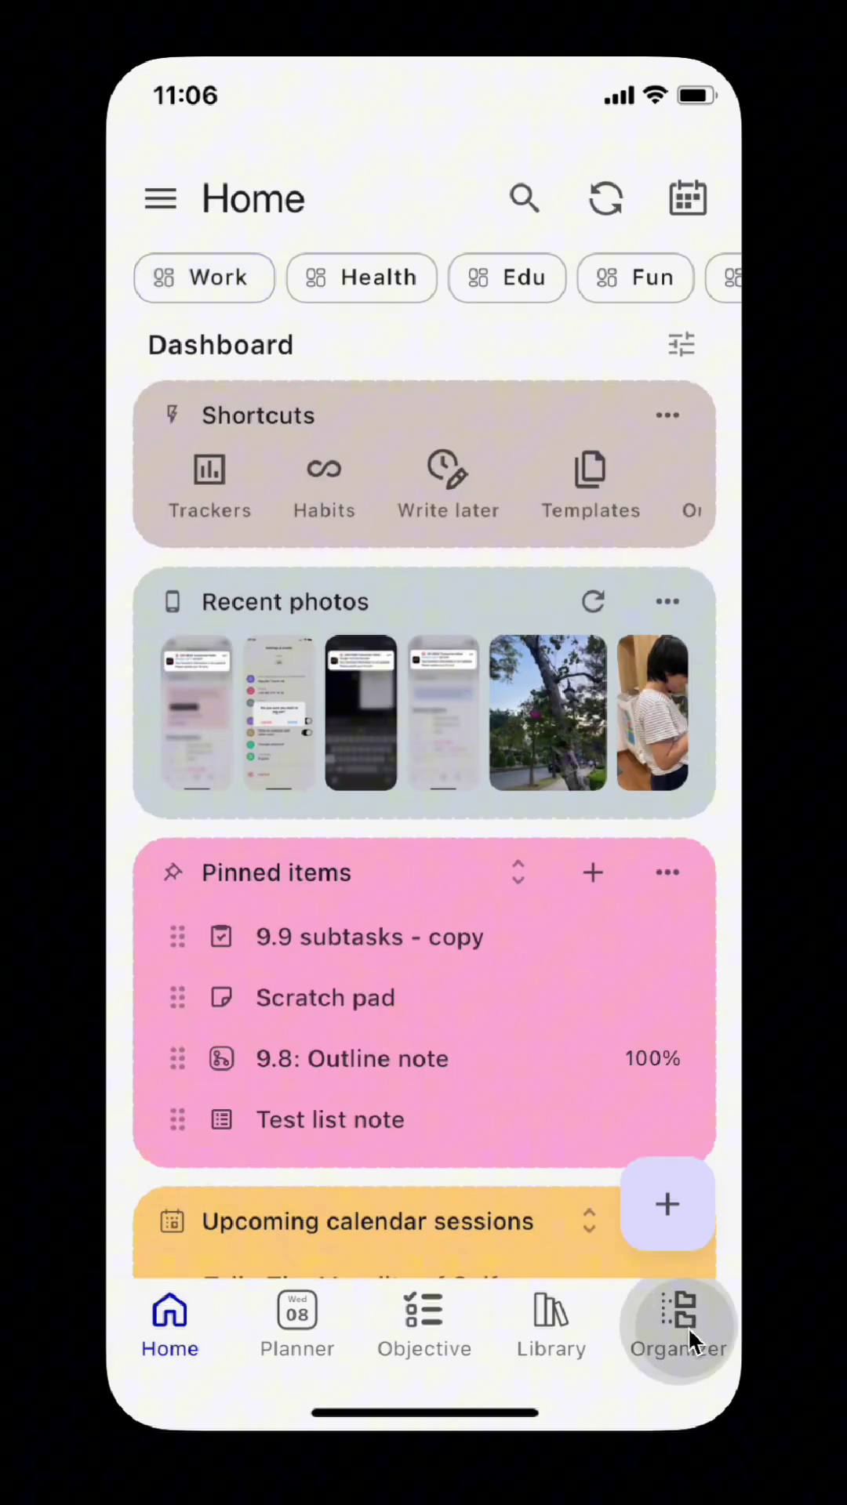
click(419, 287)
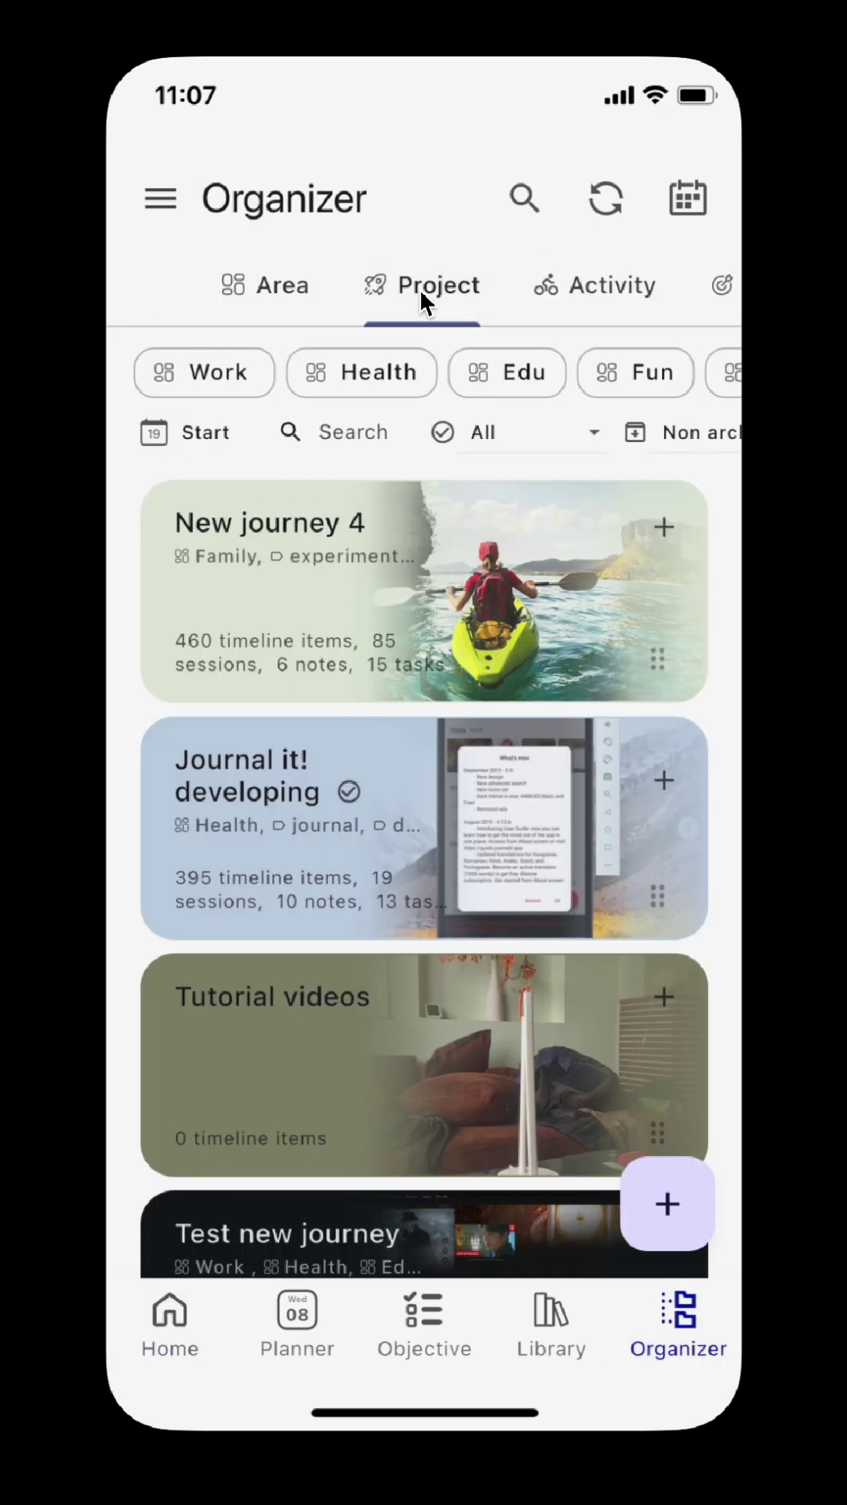
click(557, 286)
click(652, 296)
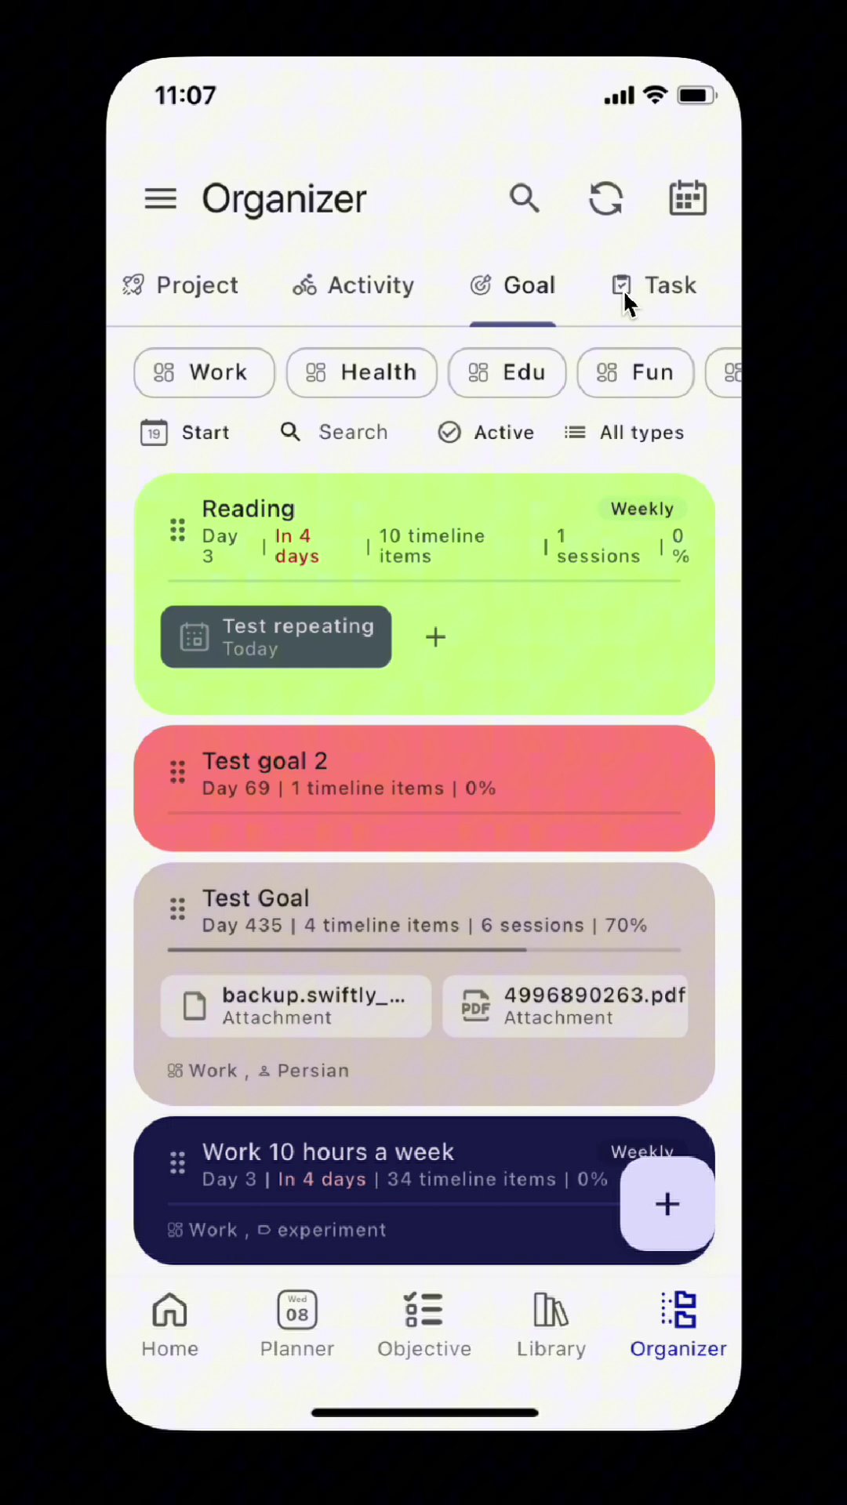
click(648, 292)
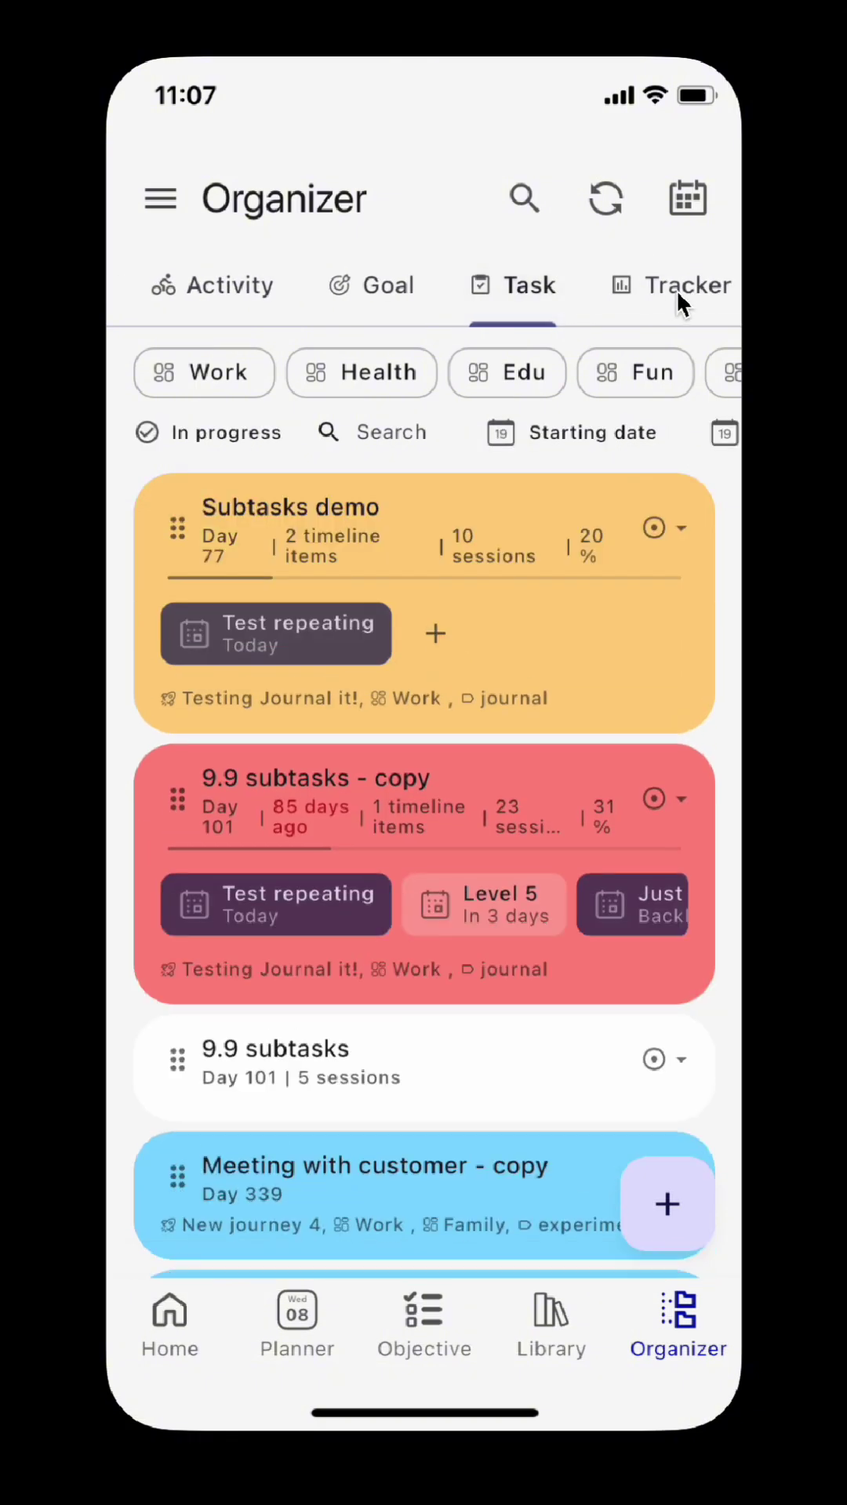
click(671, 290)
click(672, 289)
click(653, 289)
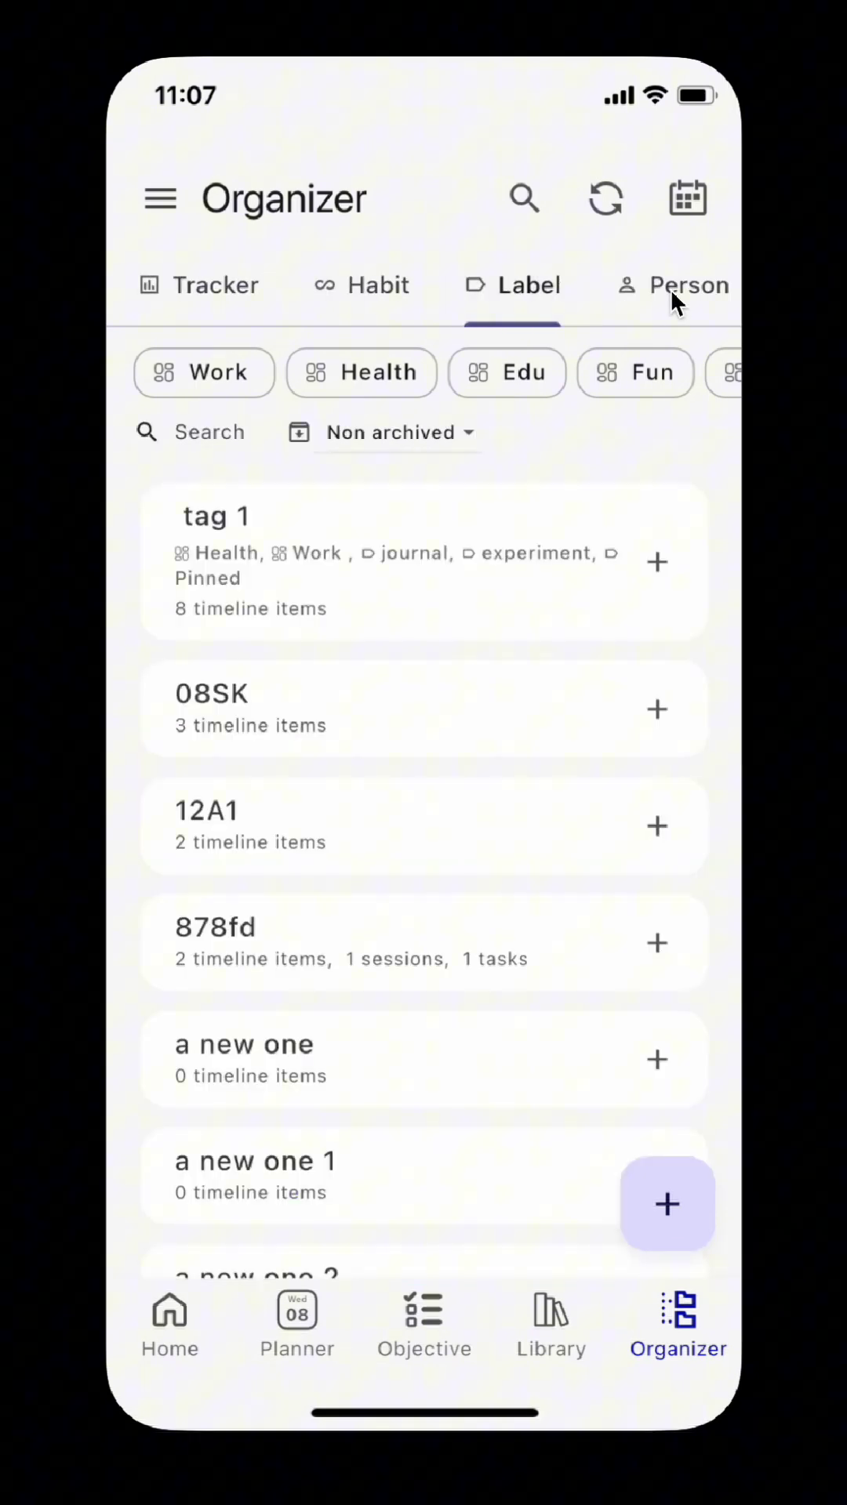
click(669, 289)
click(668, 288)
drag(421, 312, 721, 325)
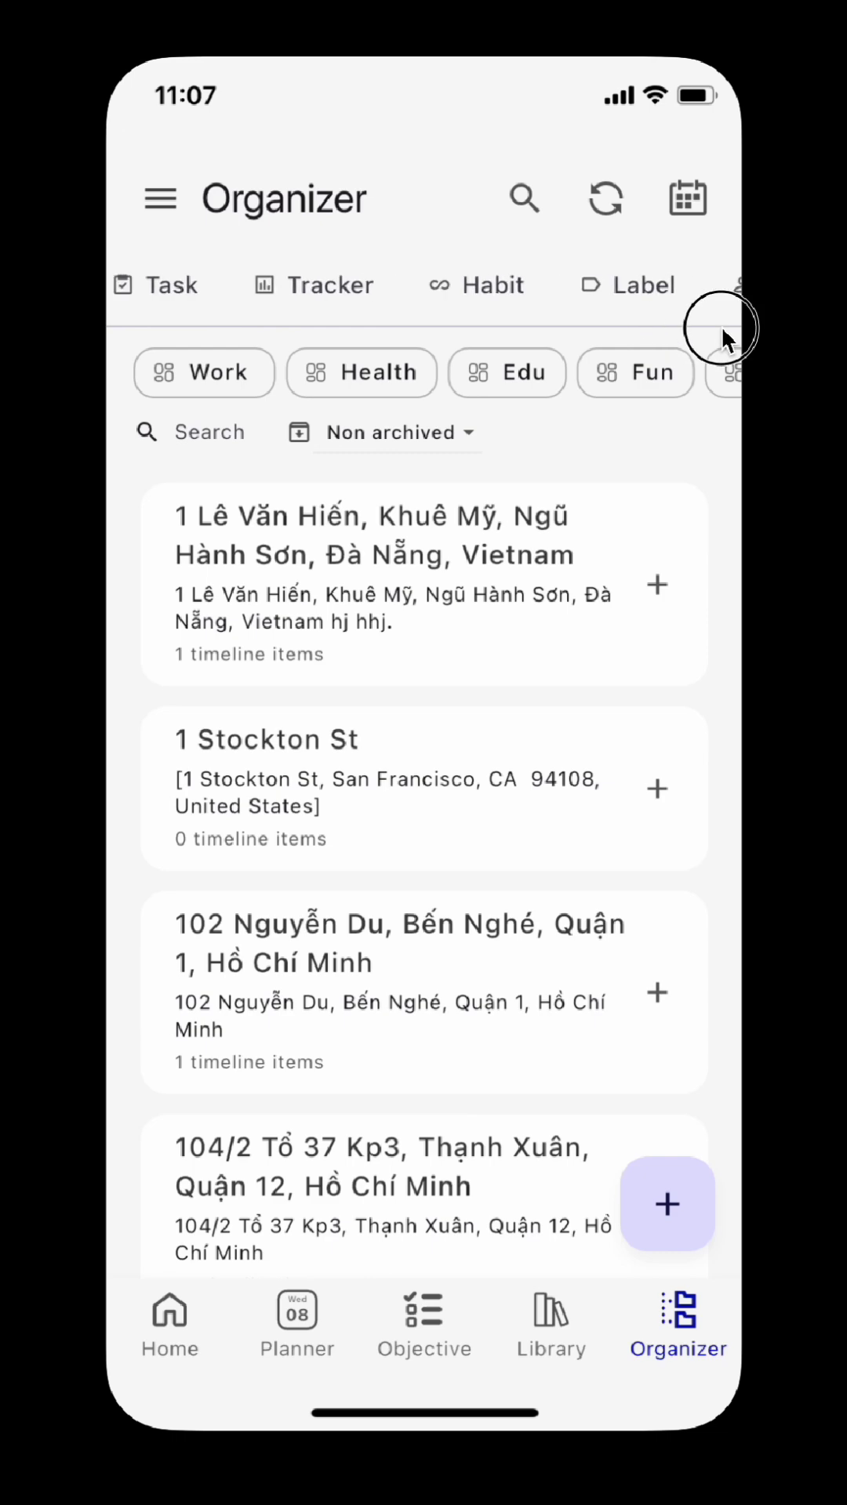
Open the Subtasks demo task from the Task list and scroll through it.
click(380, 295)
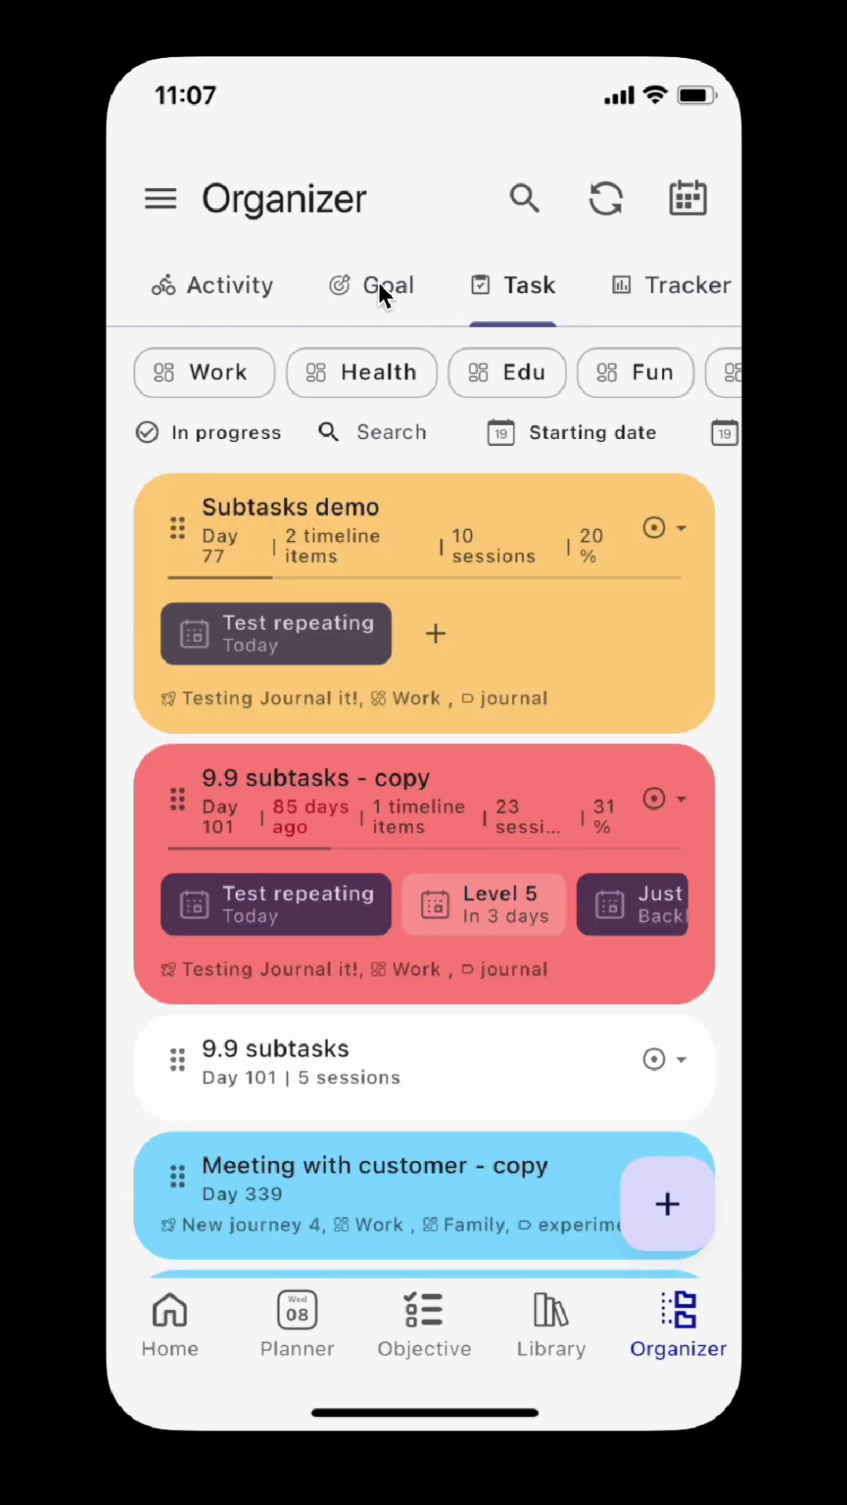
click(403, 497)
scroll(440, 816, down, 7)
scroll(477, 948, down, 10)
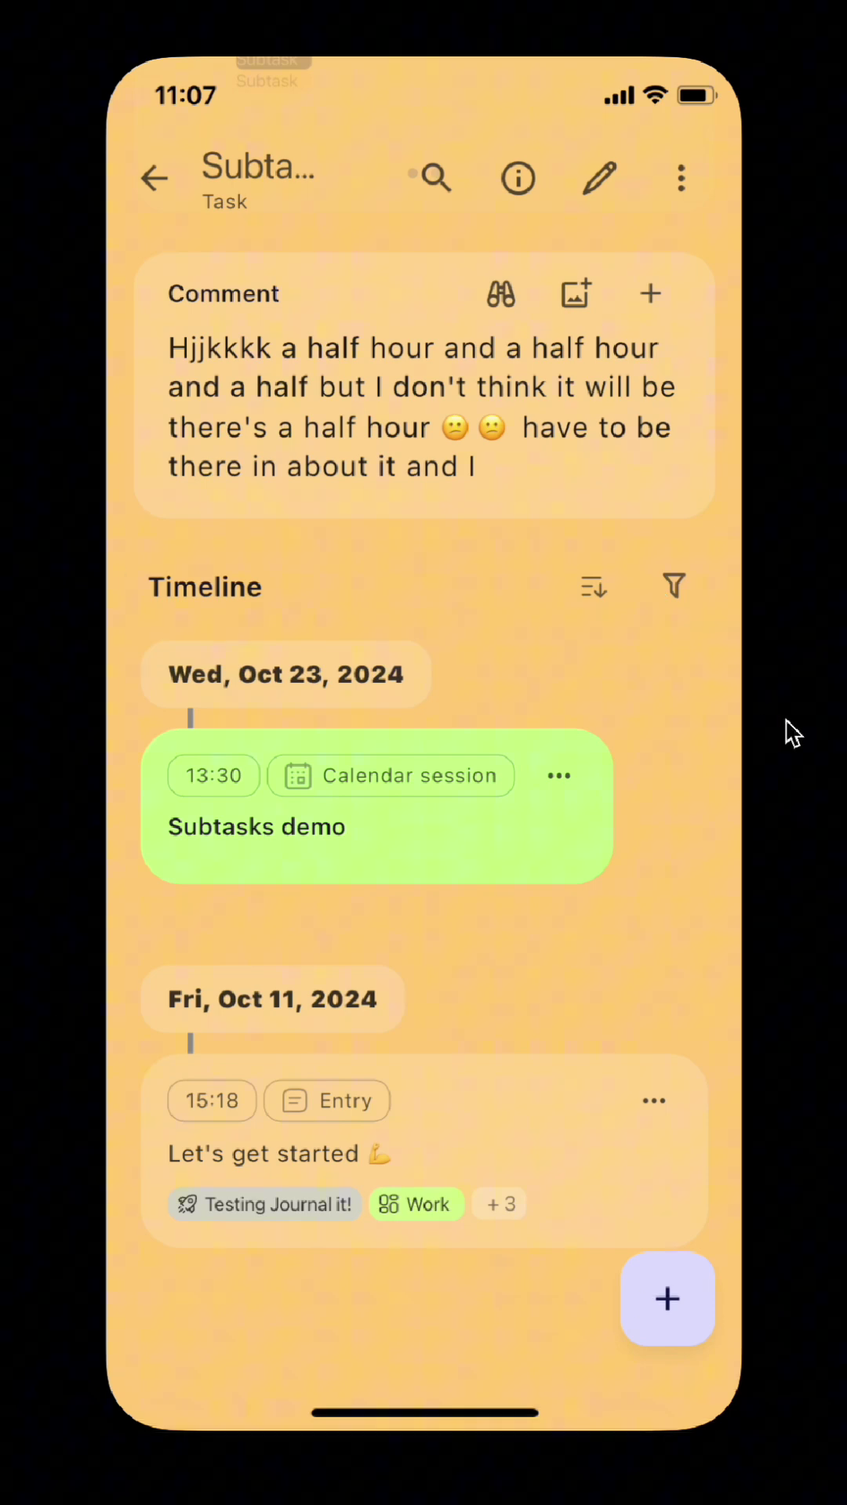
Filter the task list to the Work and Testing Journal it! organizers.
click(157, 181)
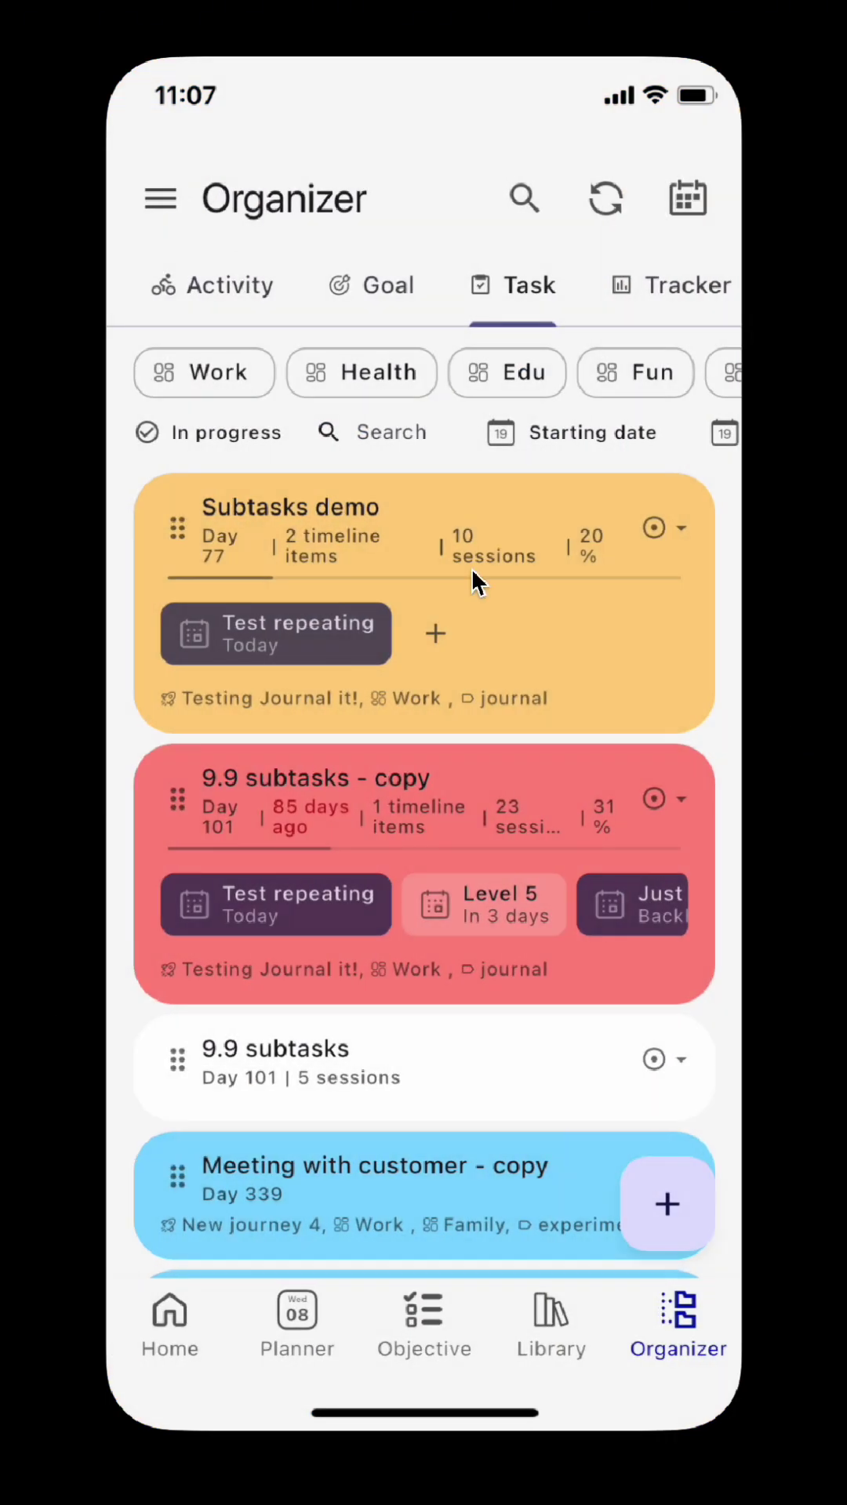
click(233, 380)
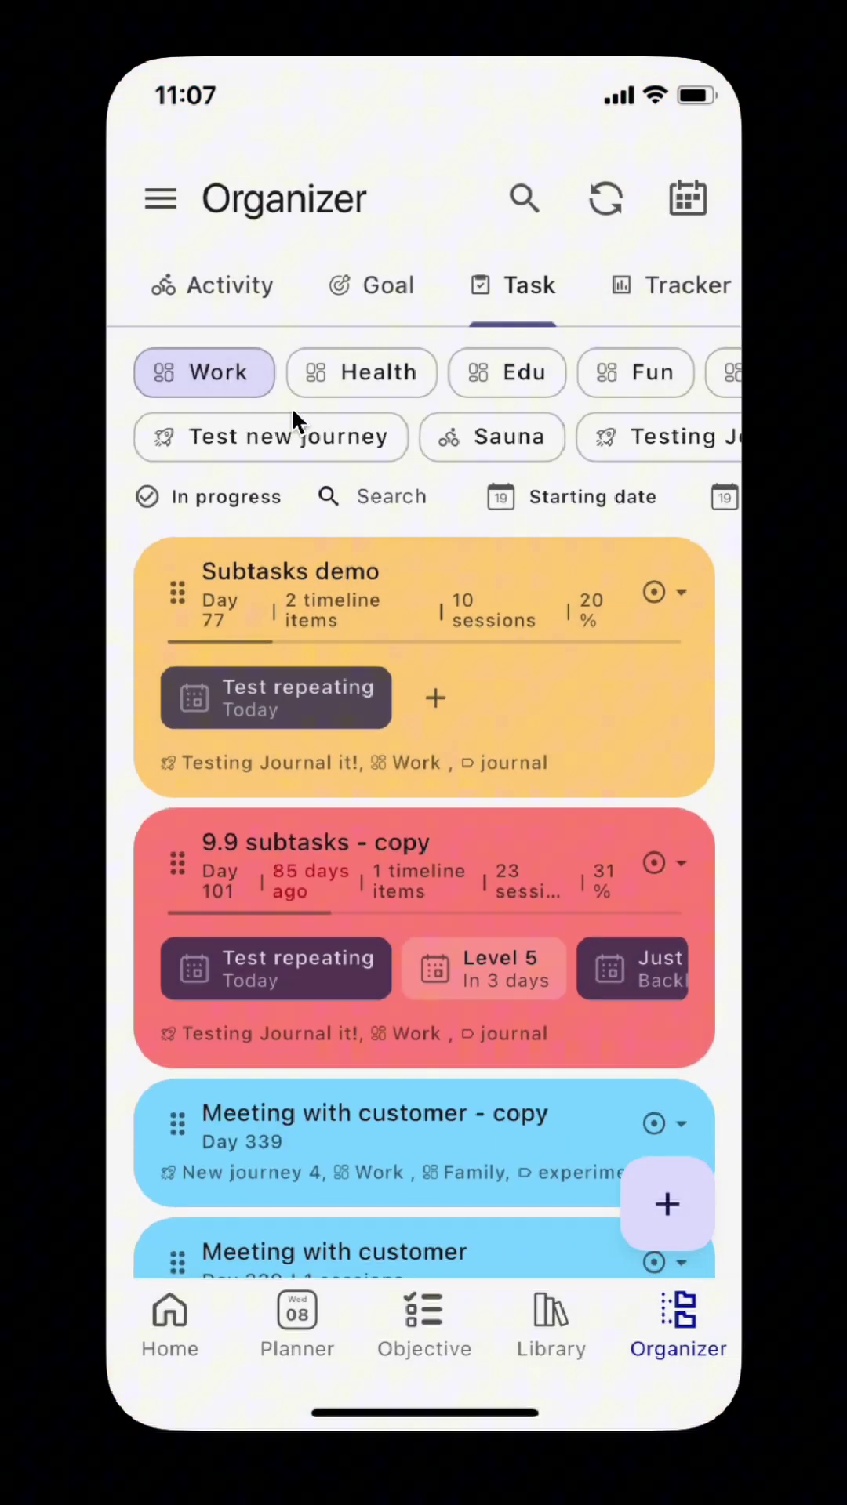
click(345, 433)
click(470, 439)
click(633, 444)
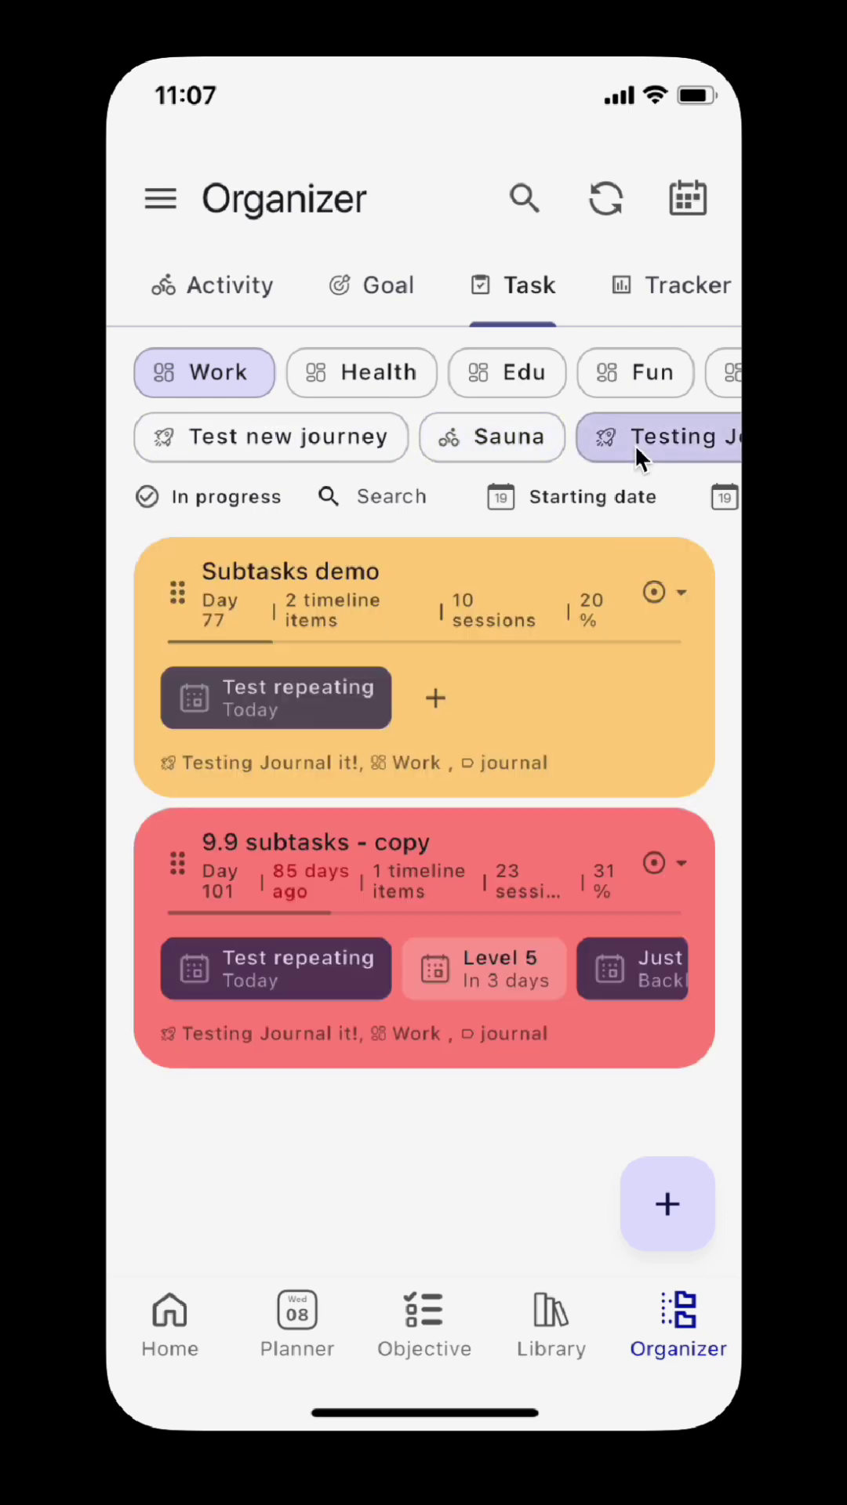
scroll(457, 505, right, 3)
scroll(246, 493, left, 3)
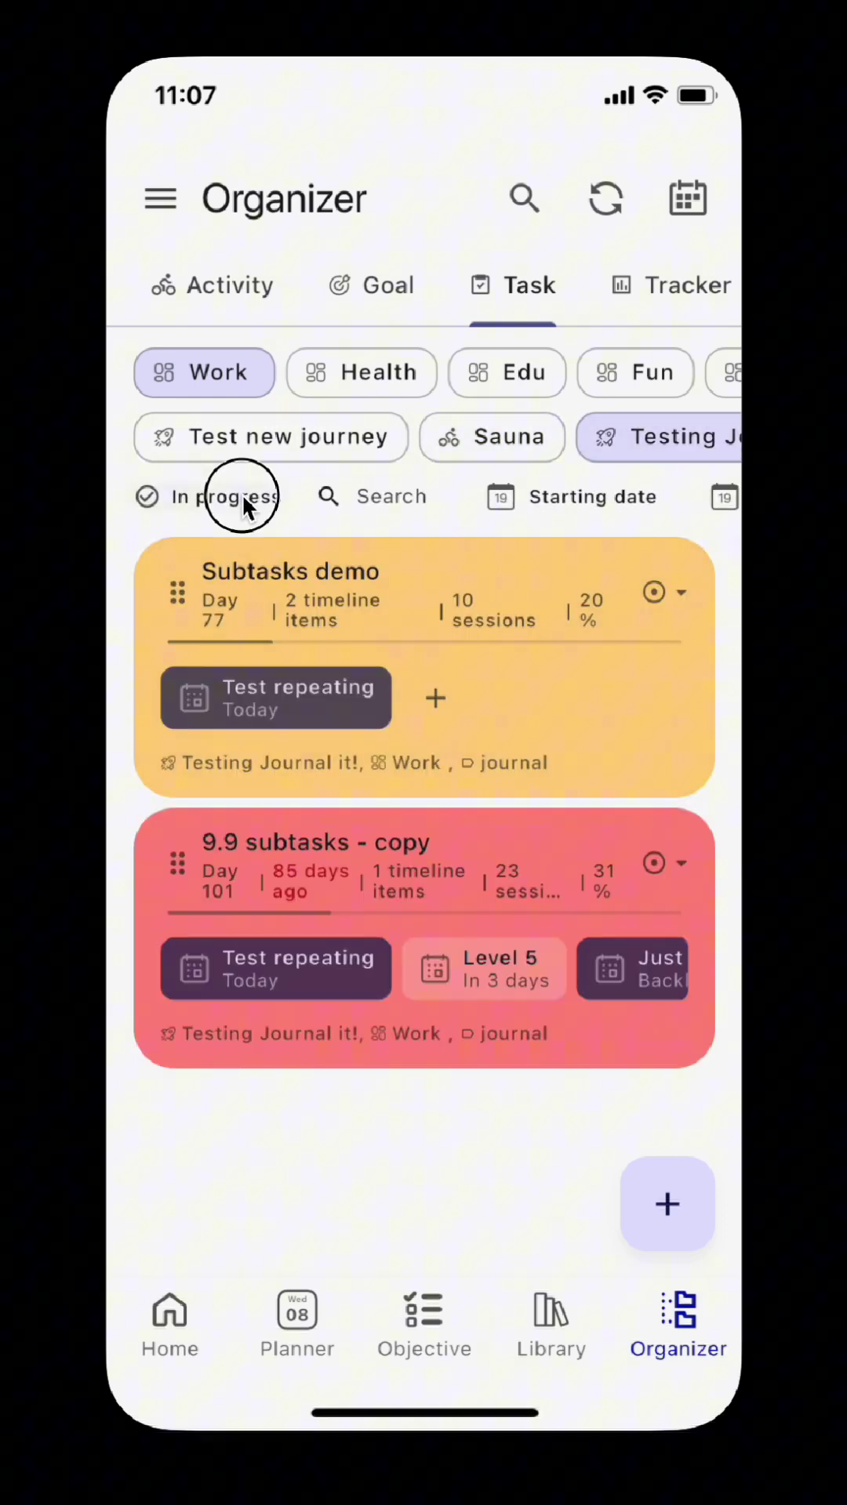
Add Pending, Done and Dismissed to the task status filter alongside In progress.
click(242, 493)
click(306, 934)
click(304, 937)
click(303, 944)
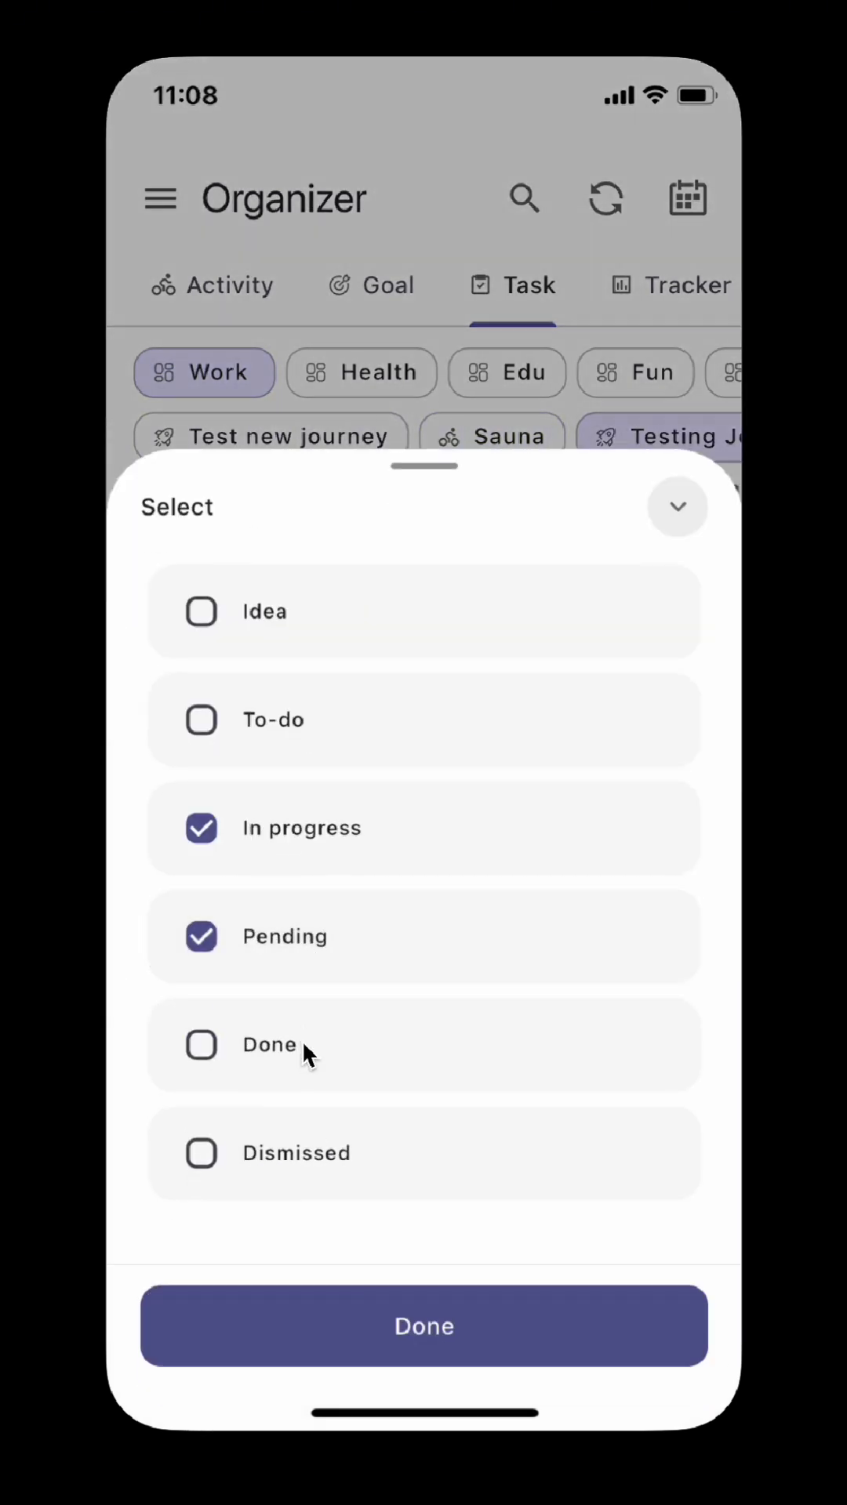
click(301, 1041)
click(326, 1176)
click(372, 1302)
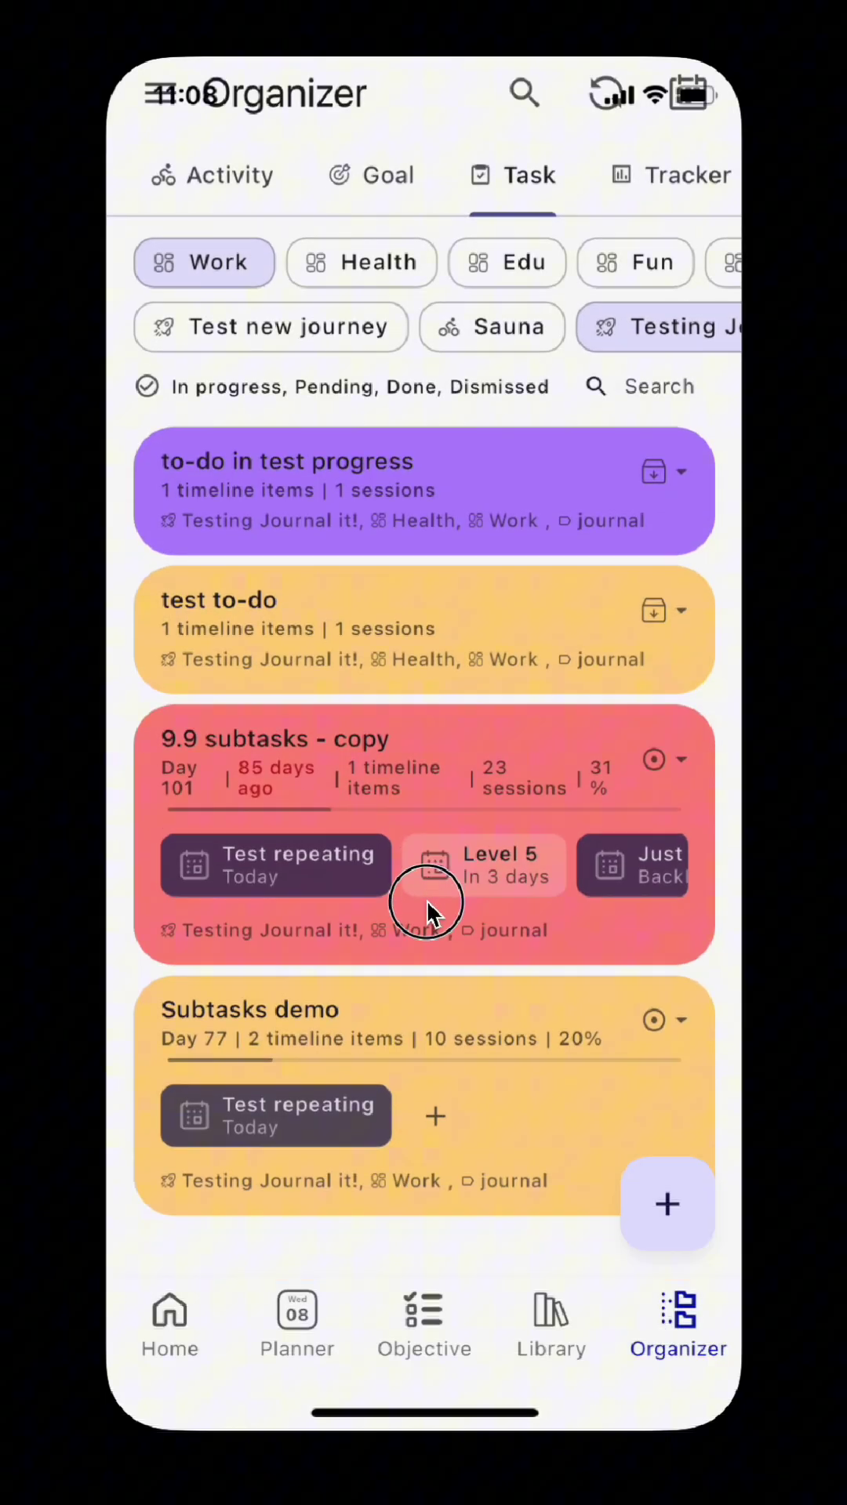
scroll(431, 902, down, 3)
scroll(430, 941, up, 3)
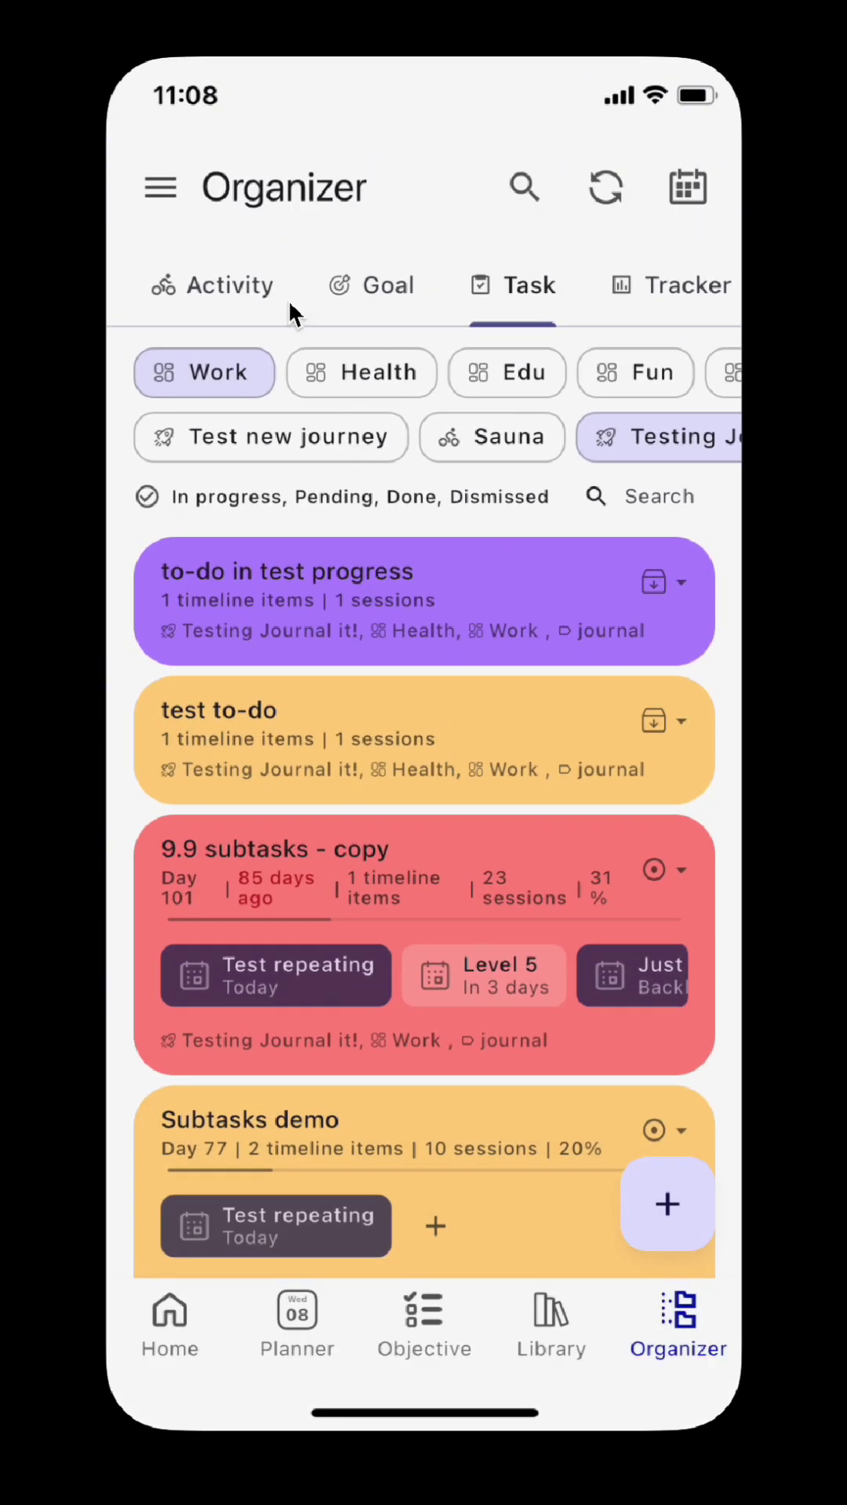
drag(288, 299, 684, 289)
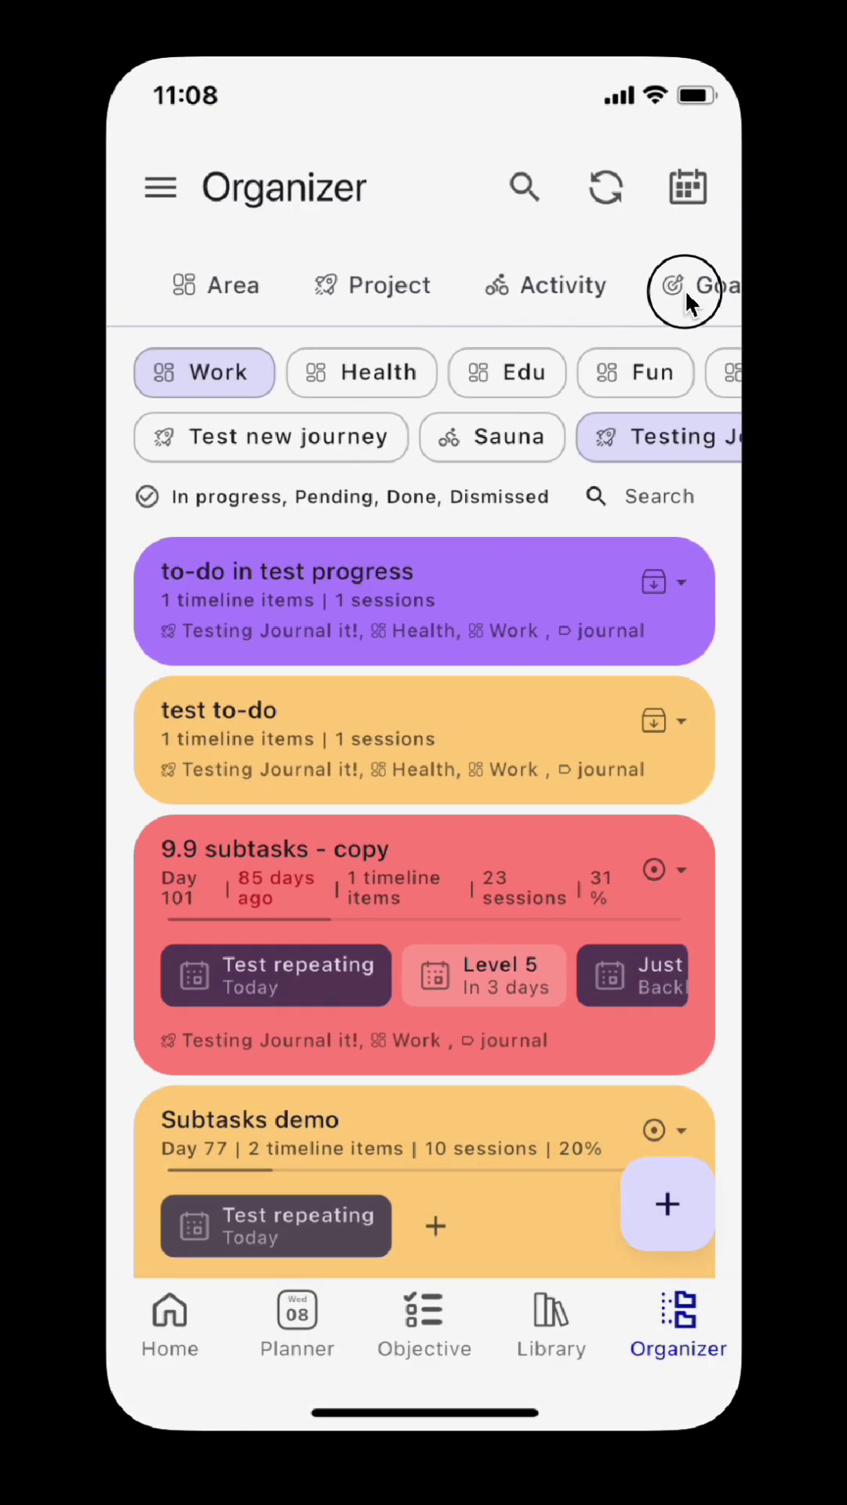
Open the Work area's content summary and preview its 159 timeline items.
click(235, 289)
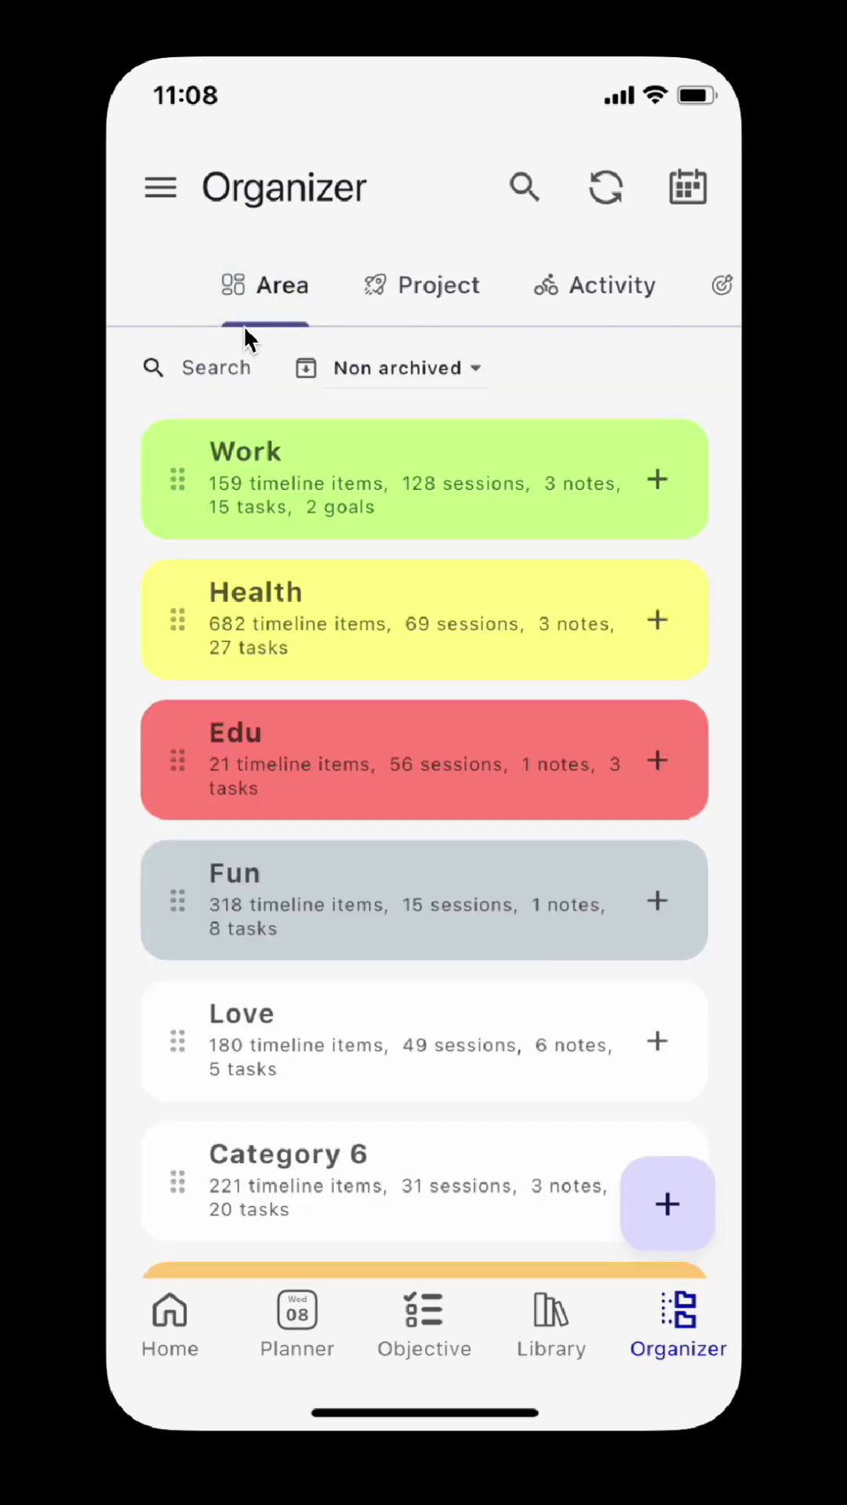
click(459, 472)
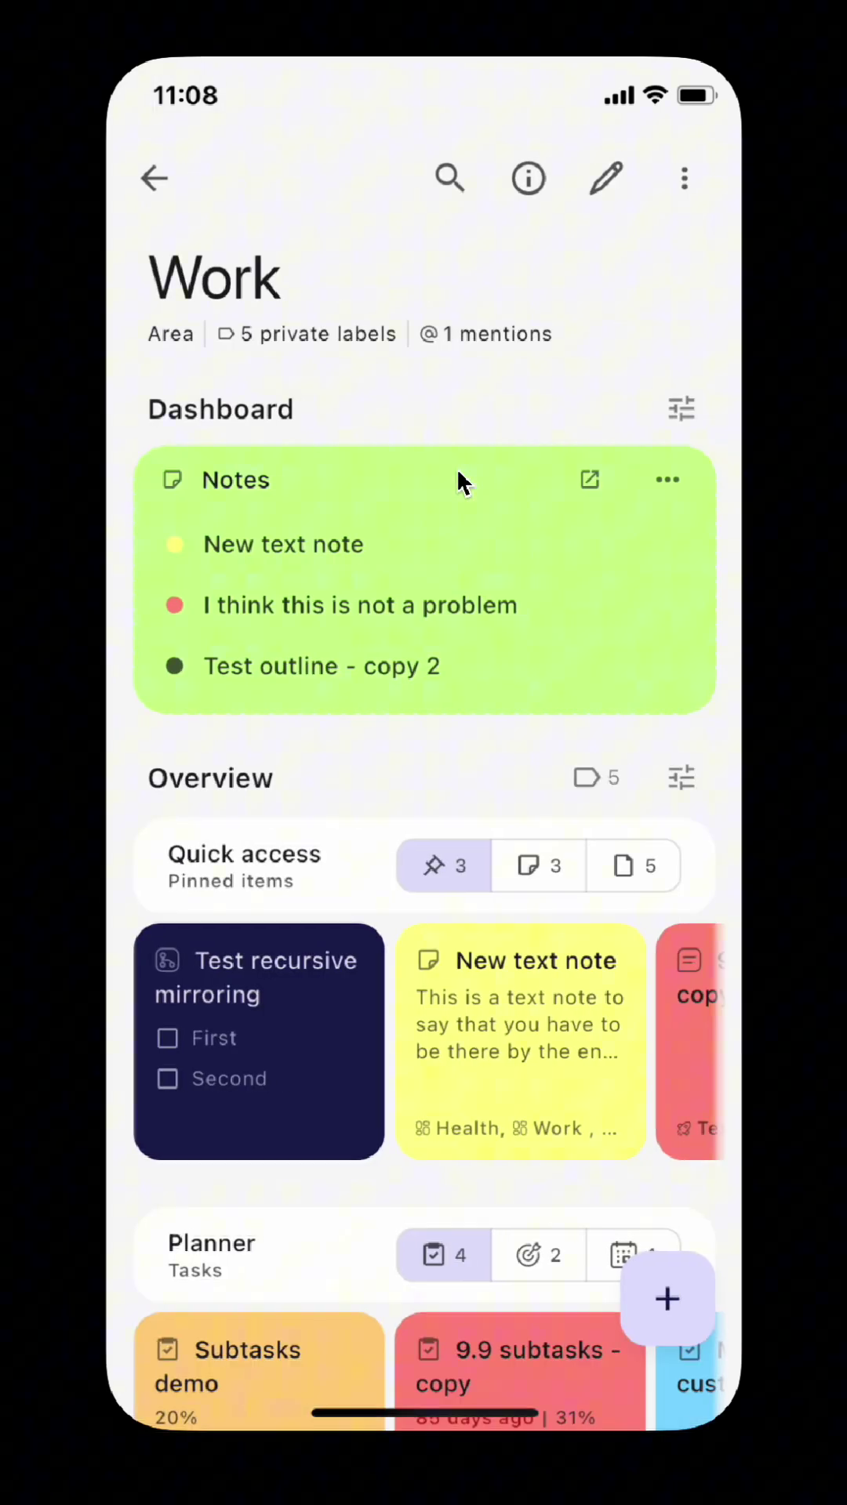
click(529, 178)
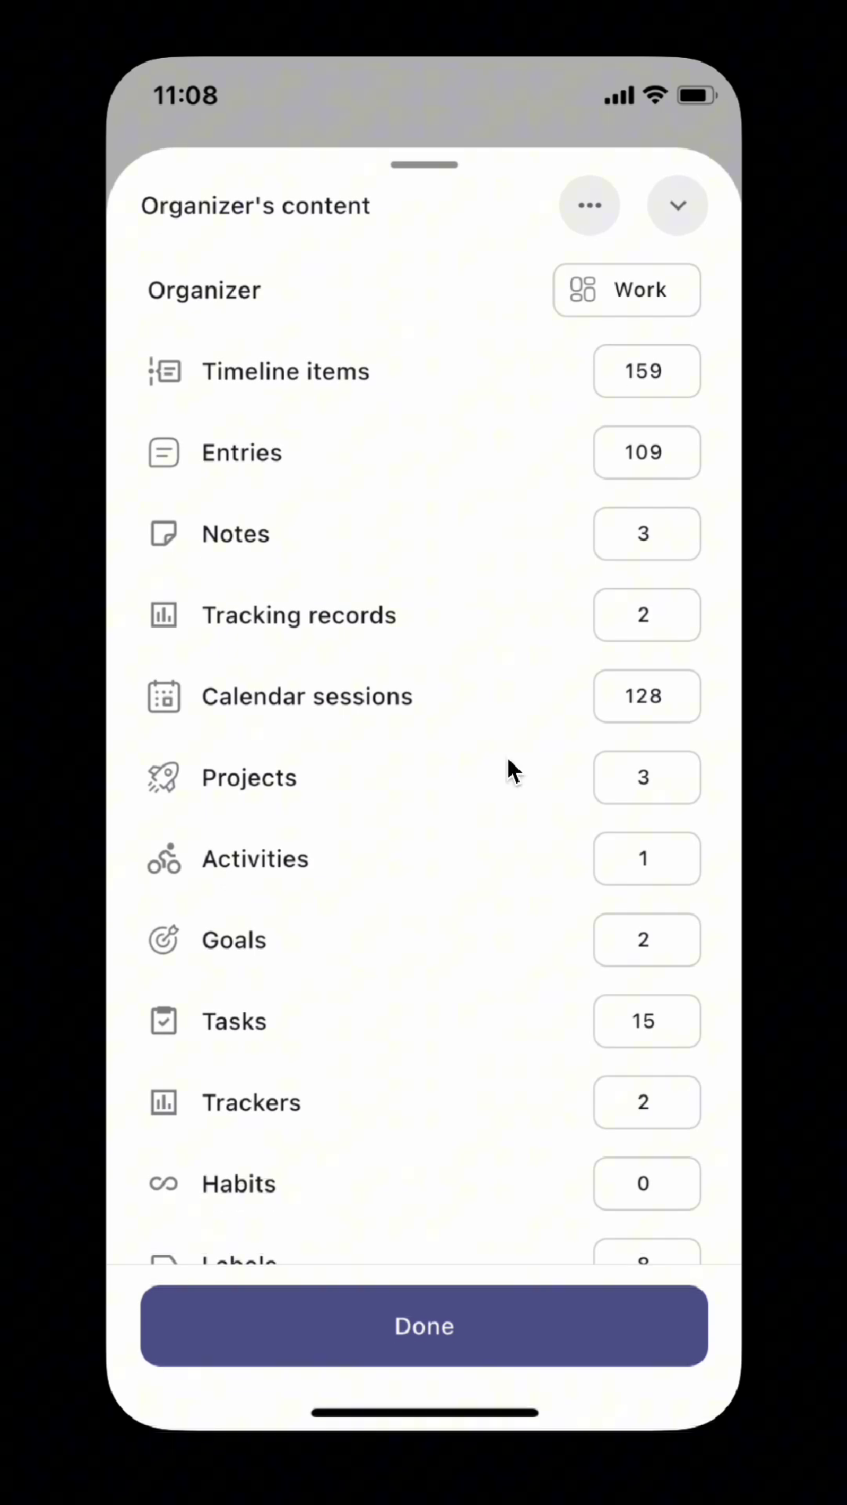
click(657, 370)
click(163, 173)
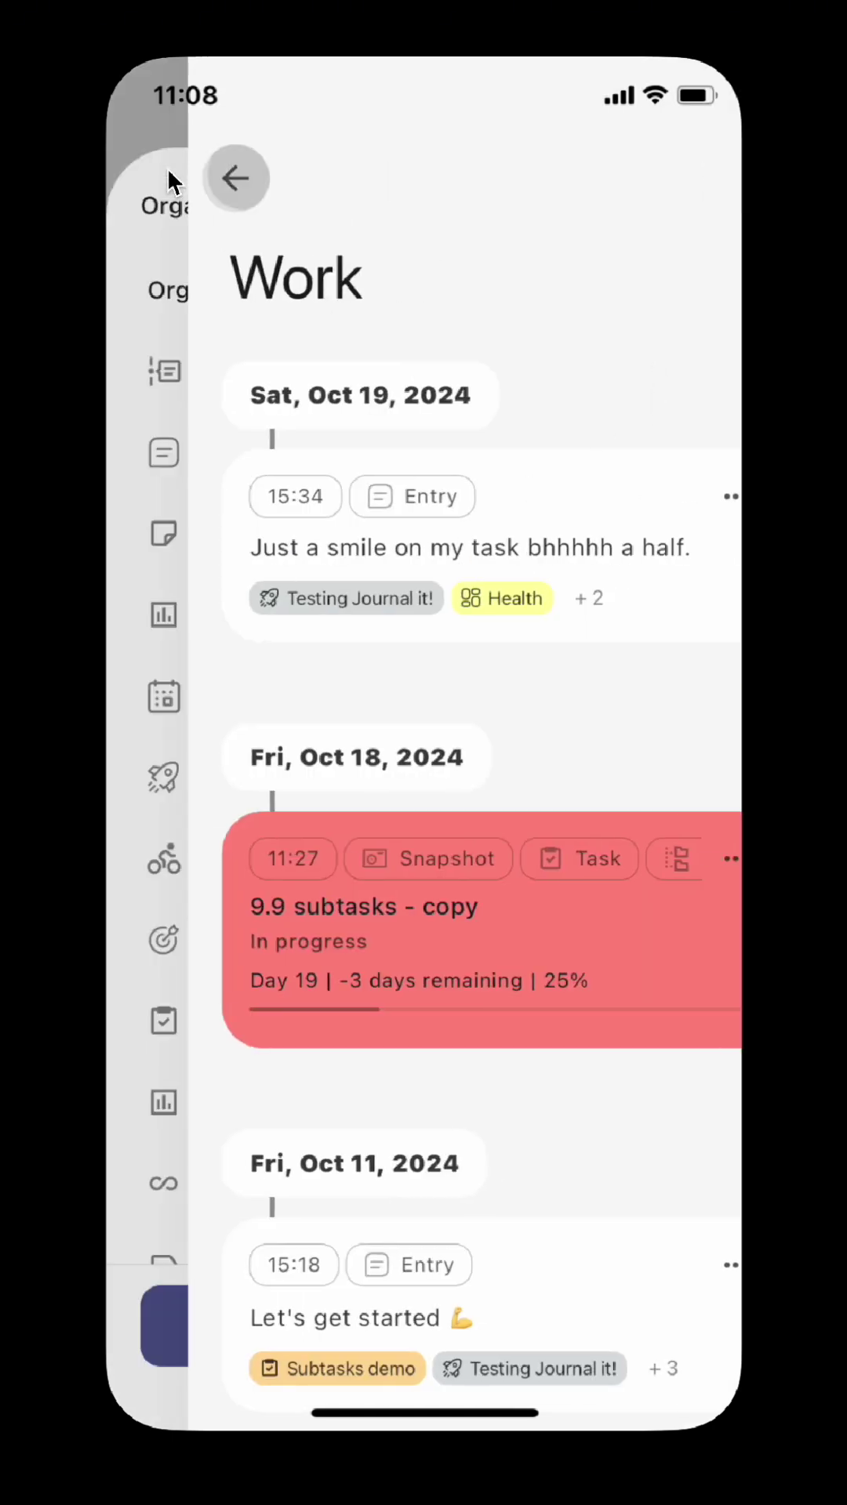
Preview Work's 109 entries, 3 notes and 15 tasks from the content summary.
click(635, 449)
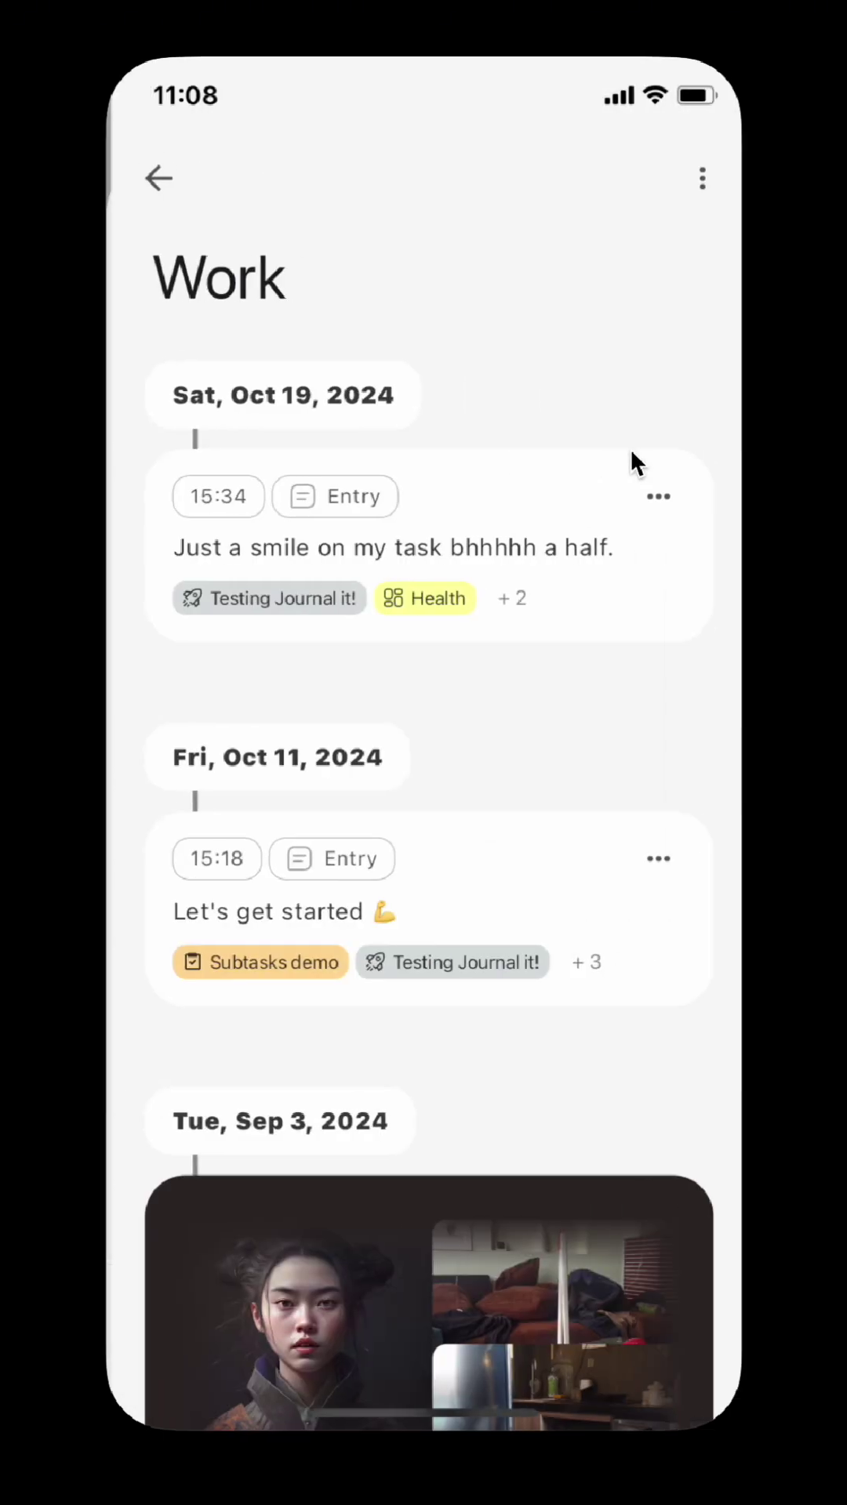
click(156, 181)
click(632, 529)
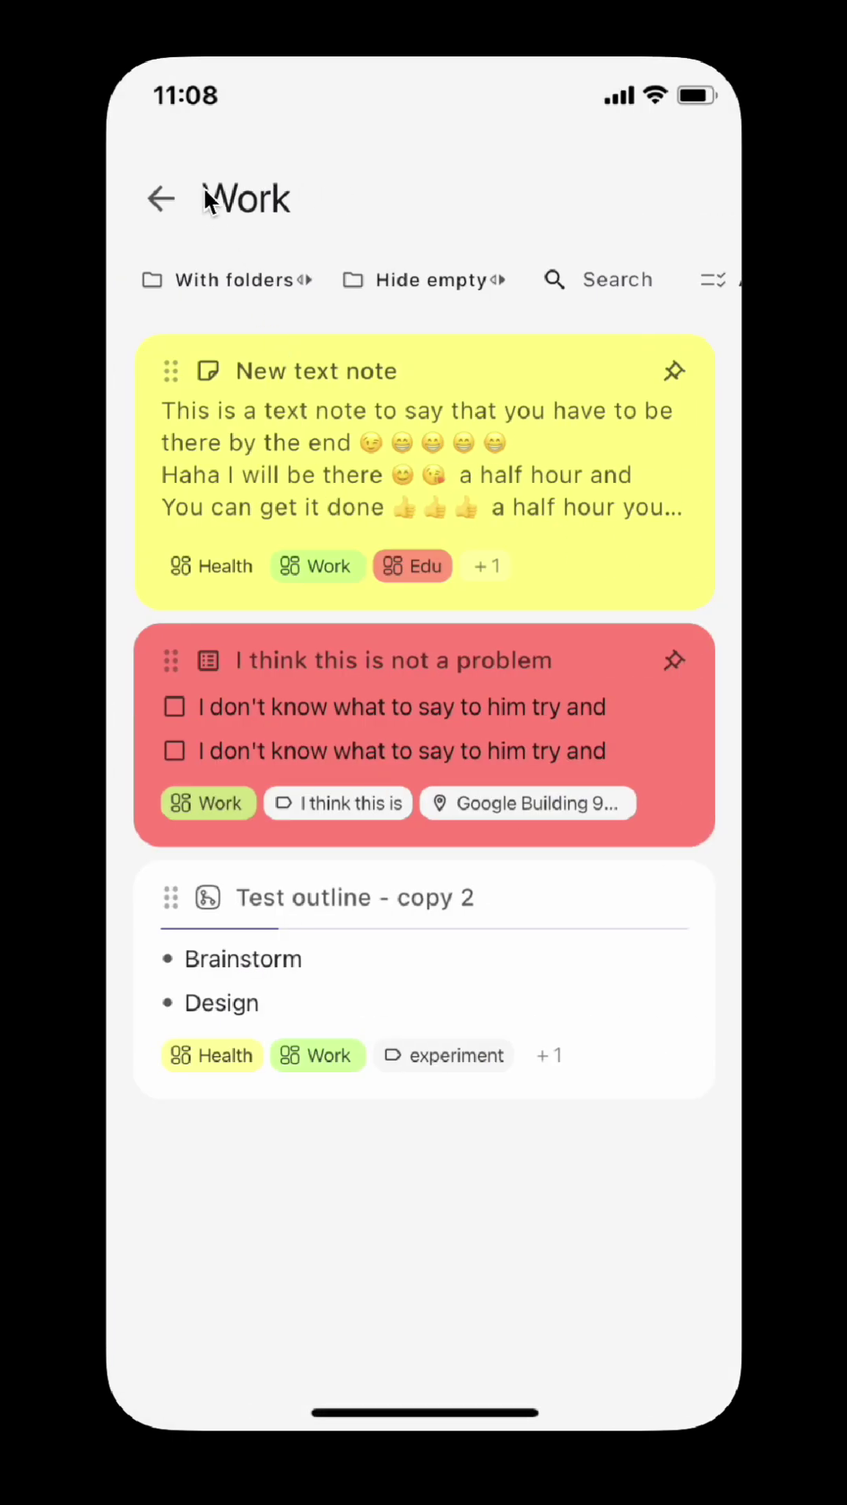
click(163, 178)
scroll(412, 1143, down, 3)
click(643, 837)
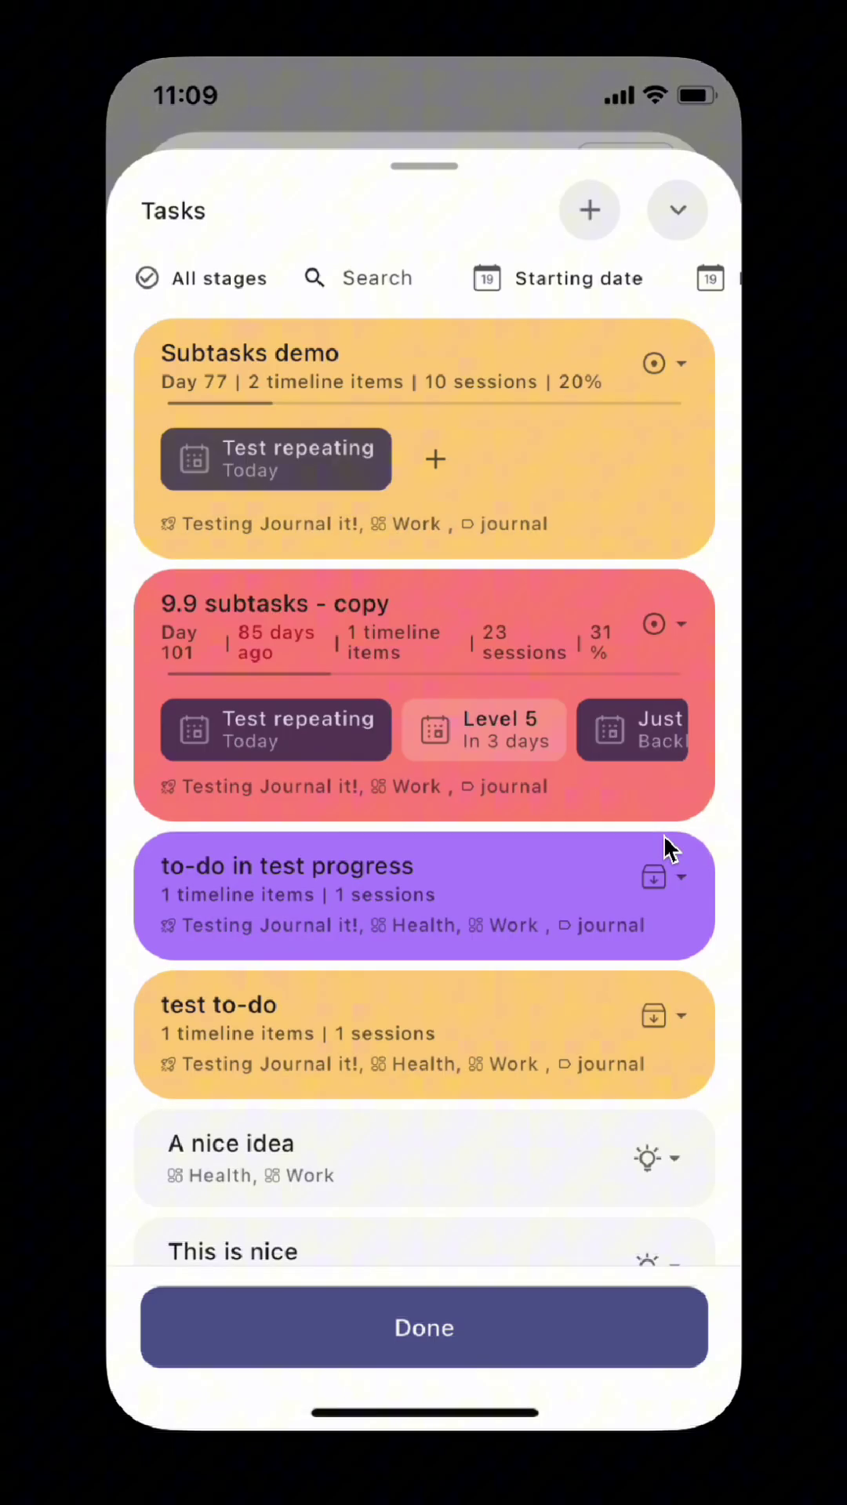
click(420, 1327)
mouse_move(427, 1176)
mouse_down()
mouse_move(436, 994)
mouse_move(464, 1045)
mouse_move(441, 1146)
mouse_up()
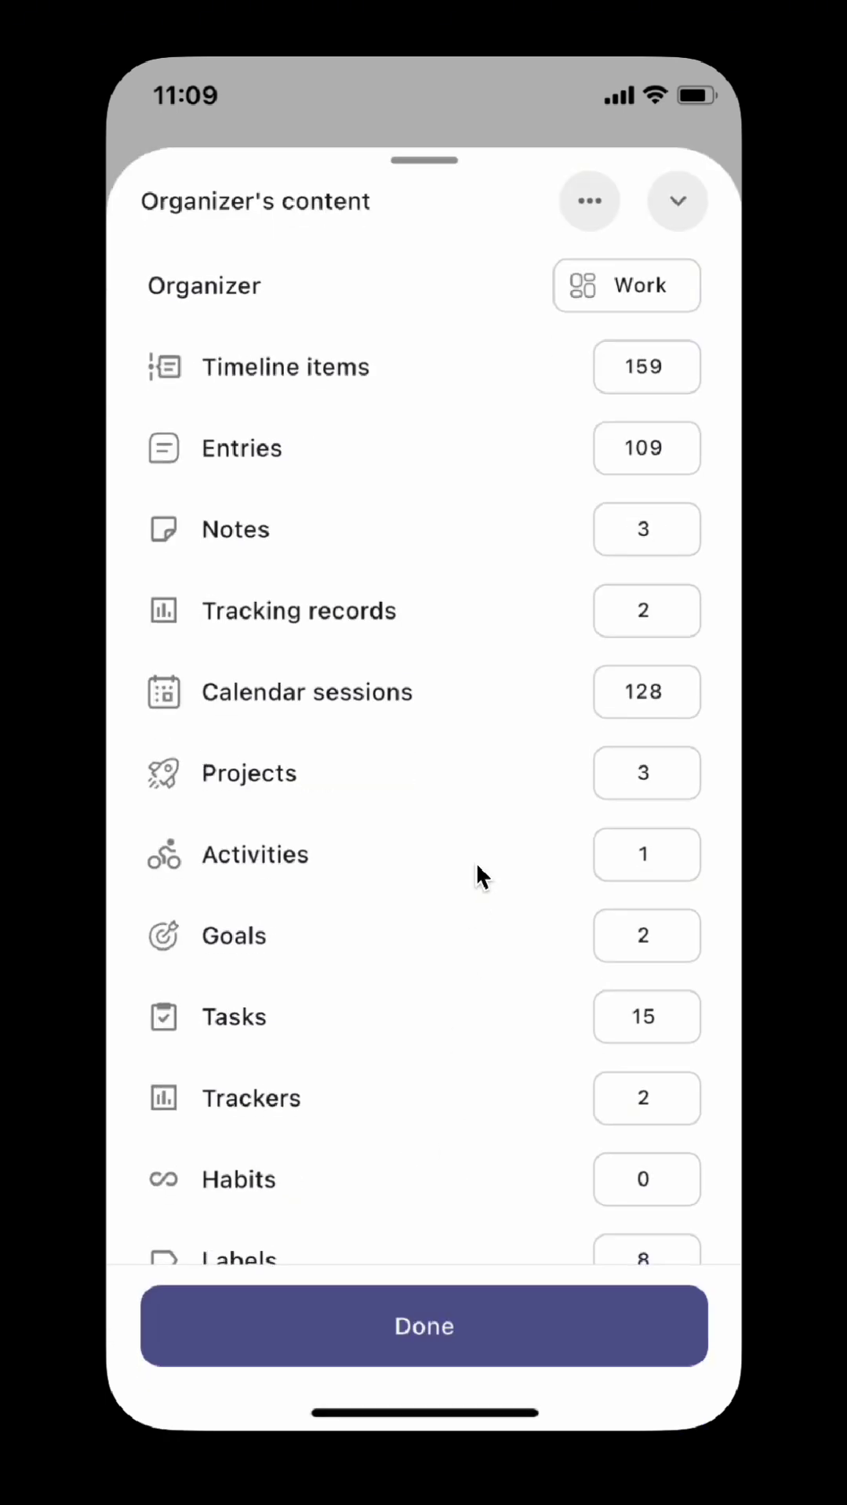
Start moving Work's entries through projects to Fun, then cancel and return to the Area list.
click(589, 200)
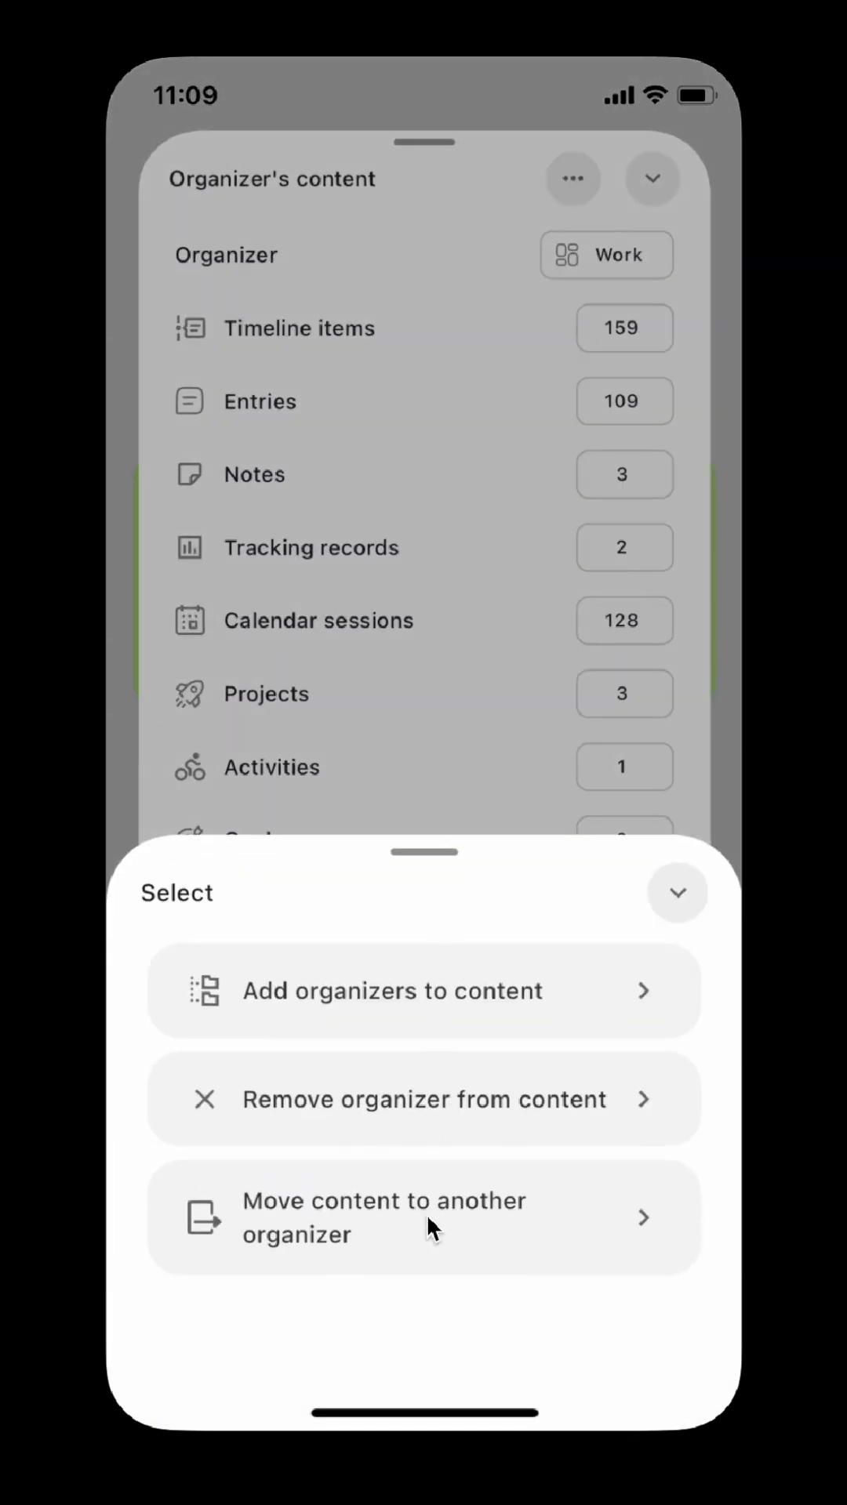
click(426, 1212)
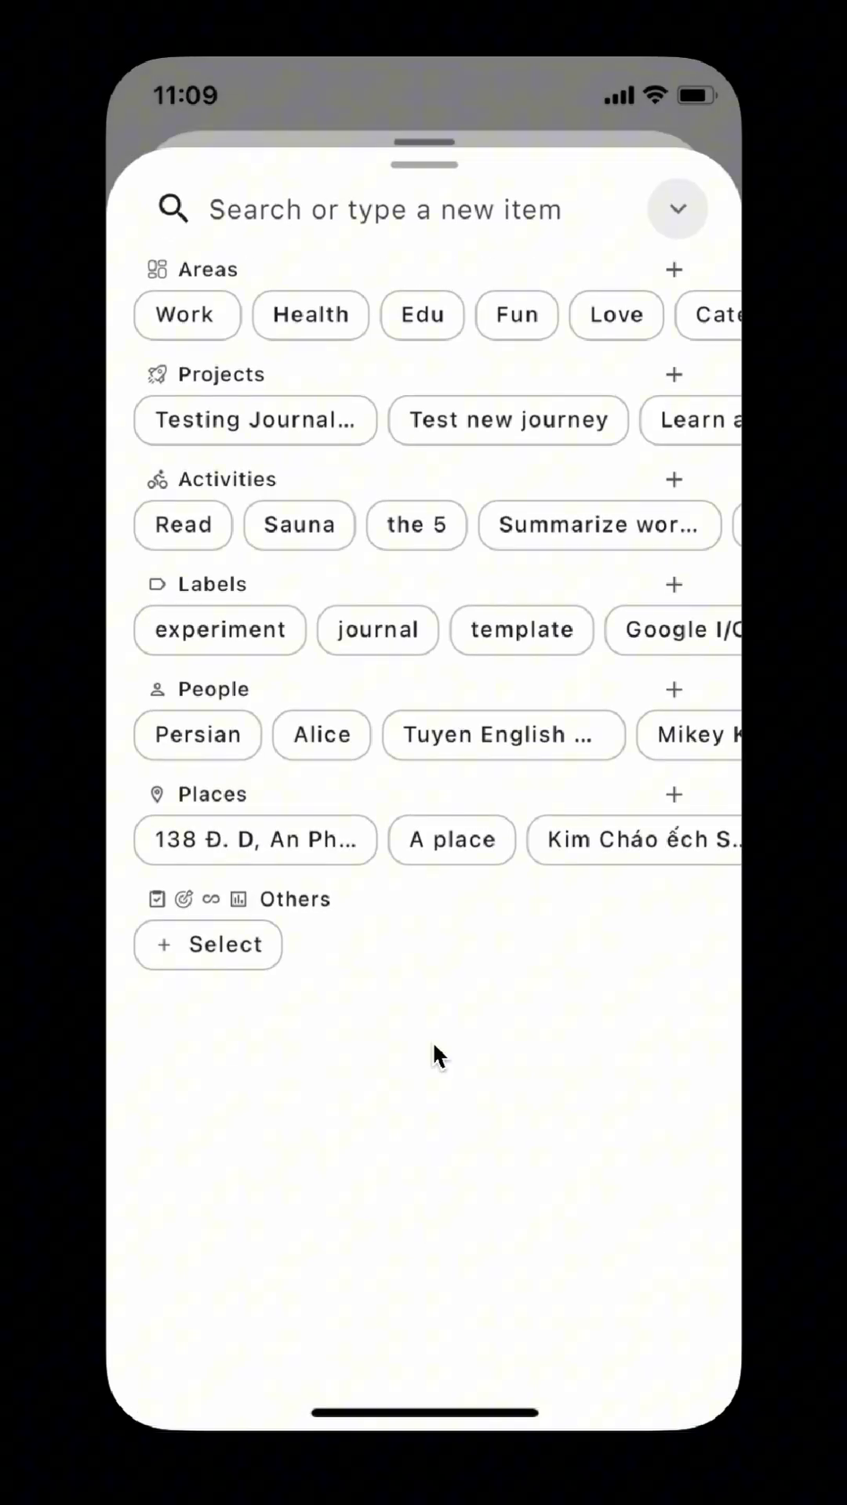
click(523, 309)
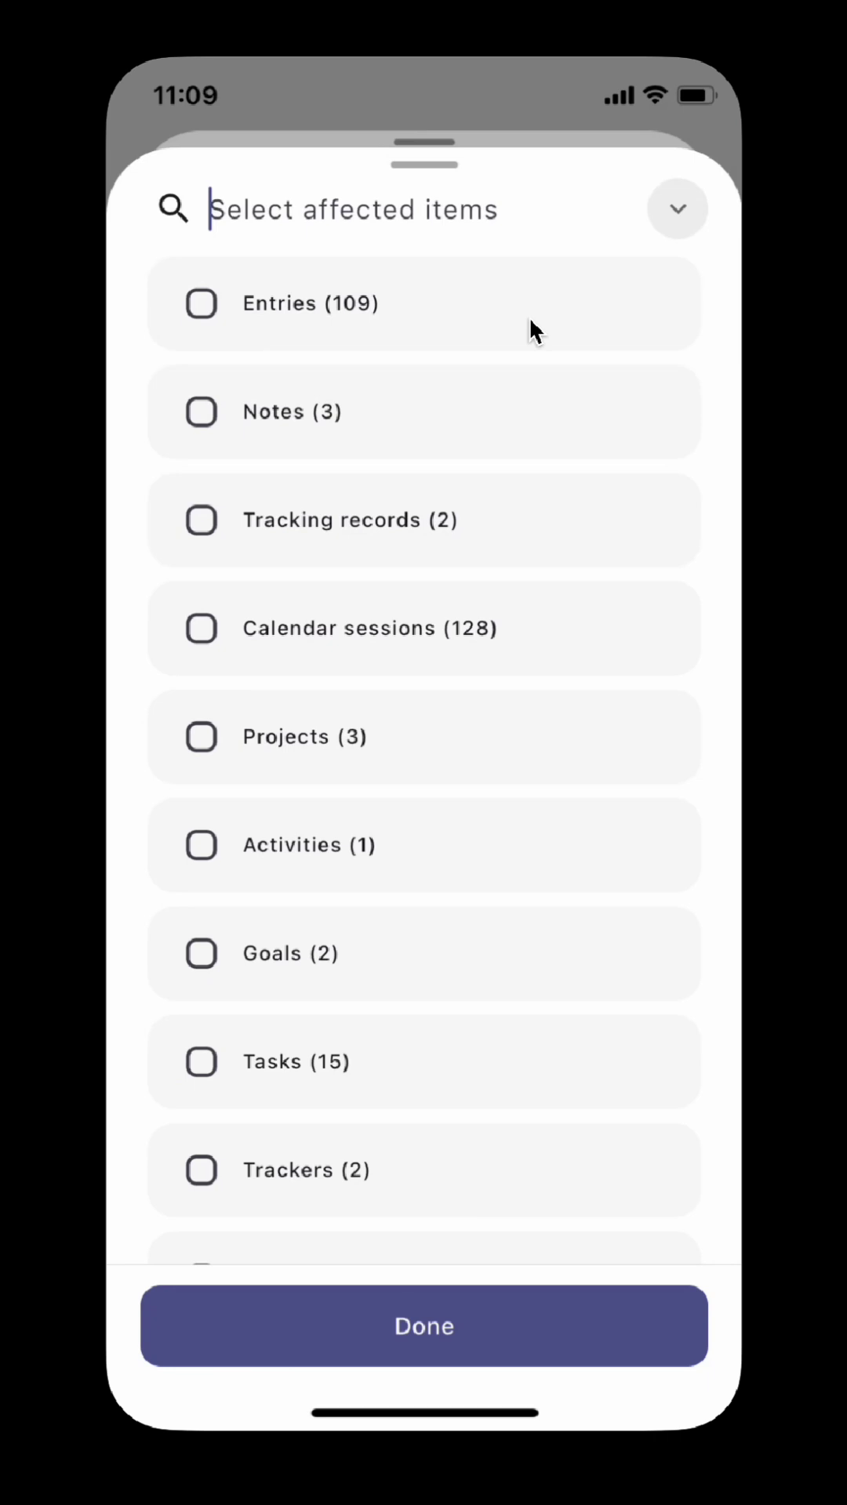
click(509, 338)
click(471, 427)
click(455, 537)
click(439, 632)
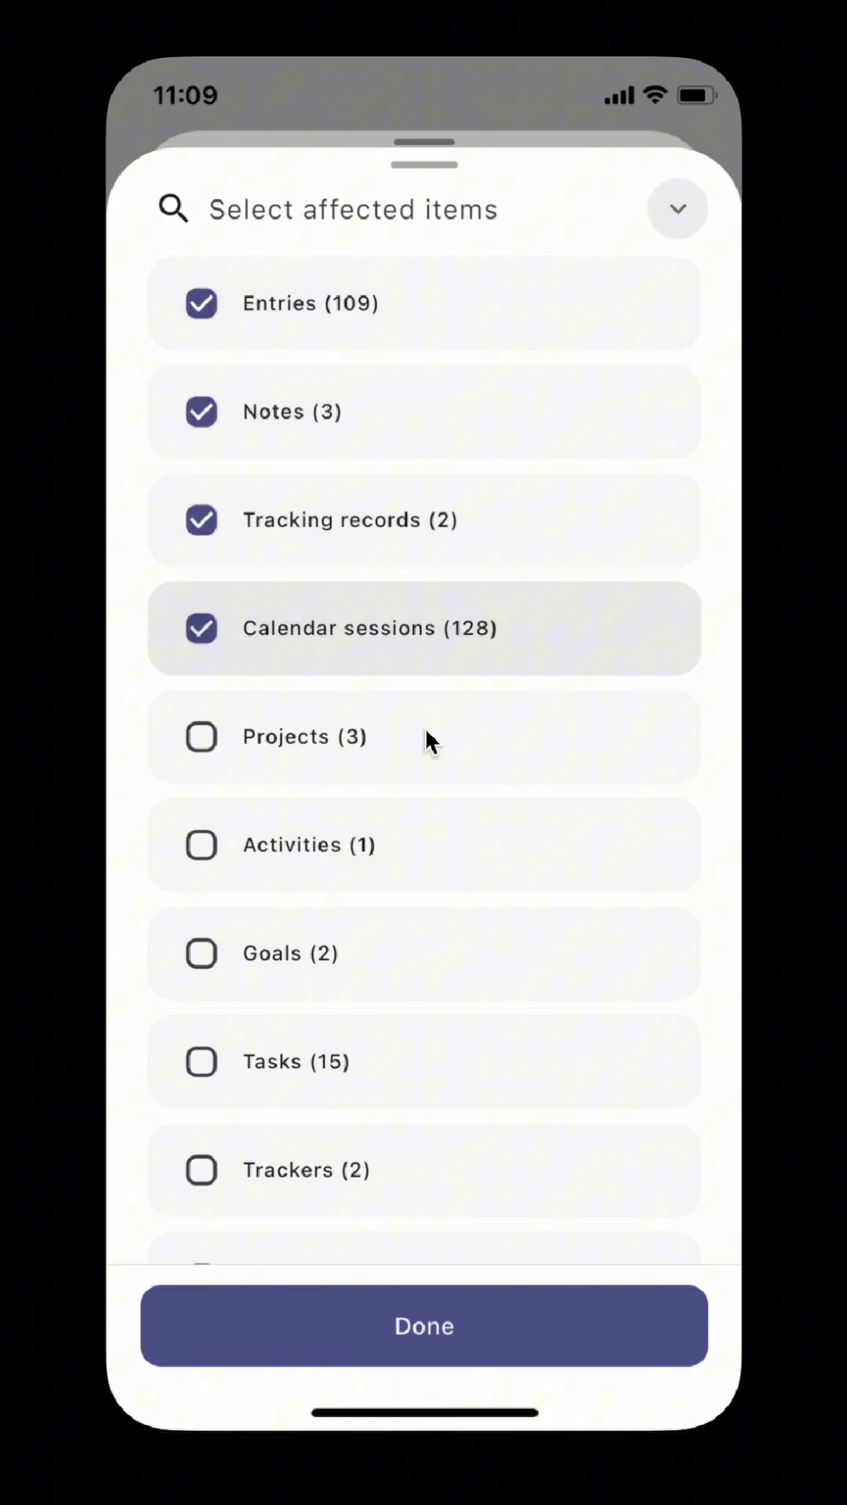
click(427, 733)
click(678, 210)
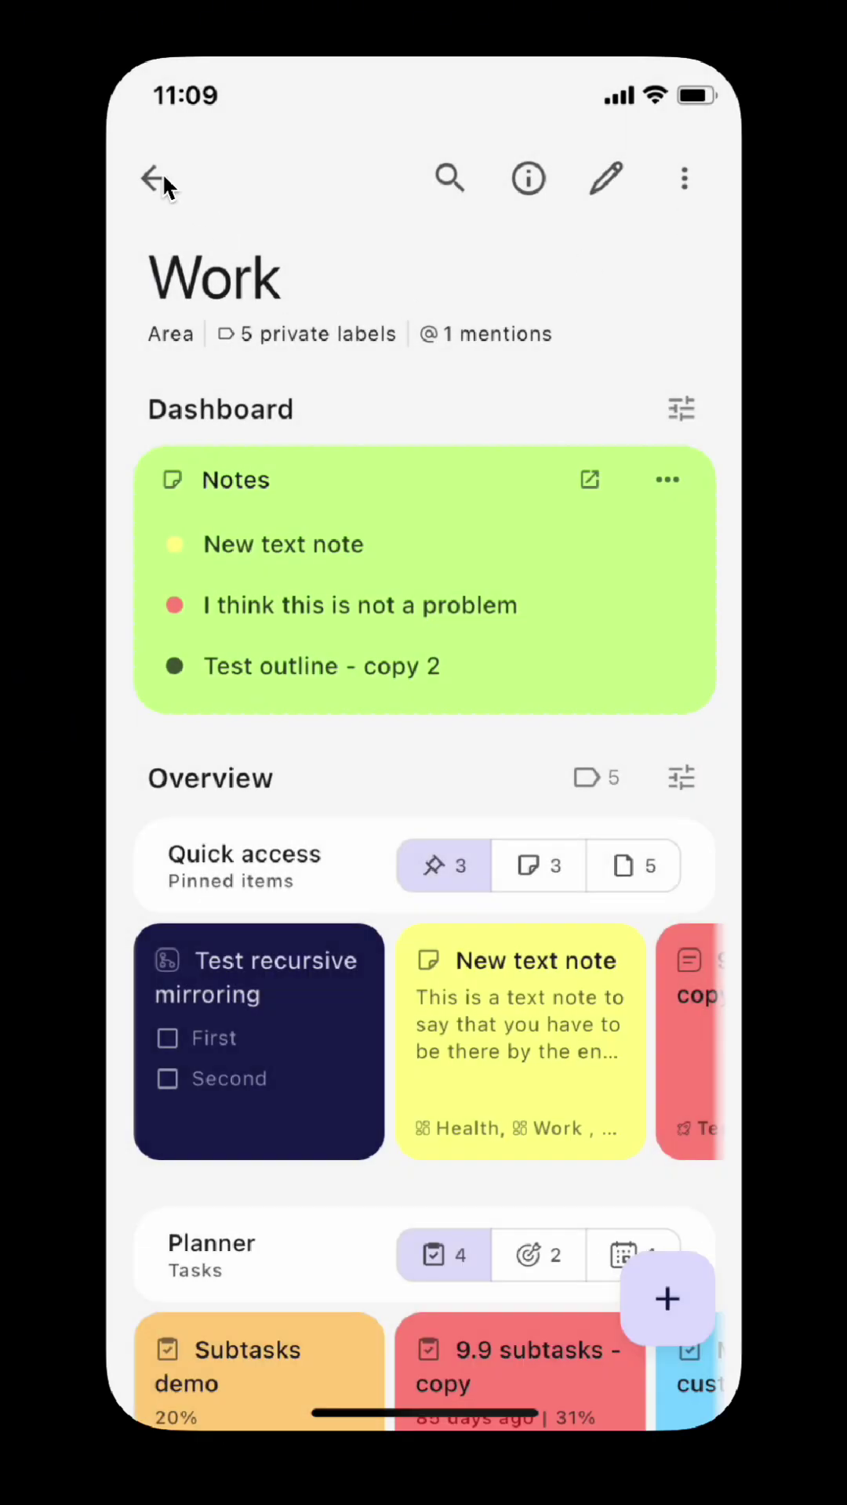
click(153, 178)
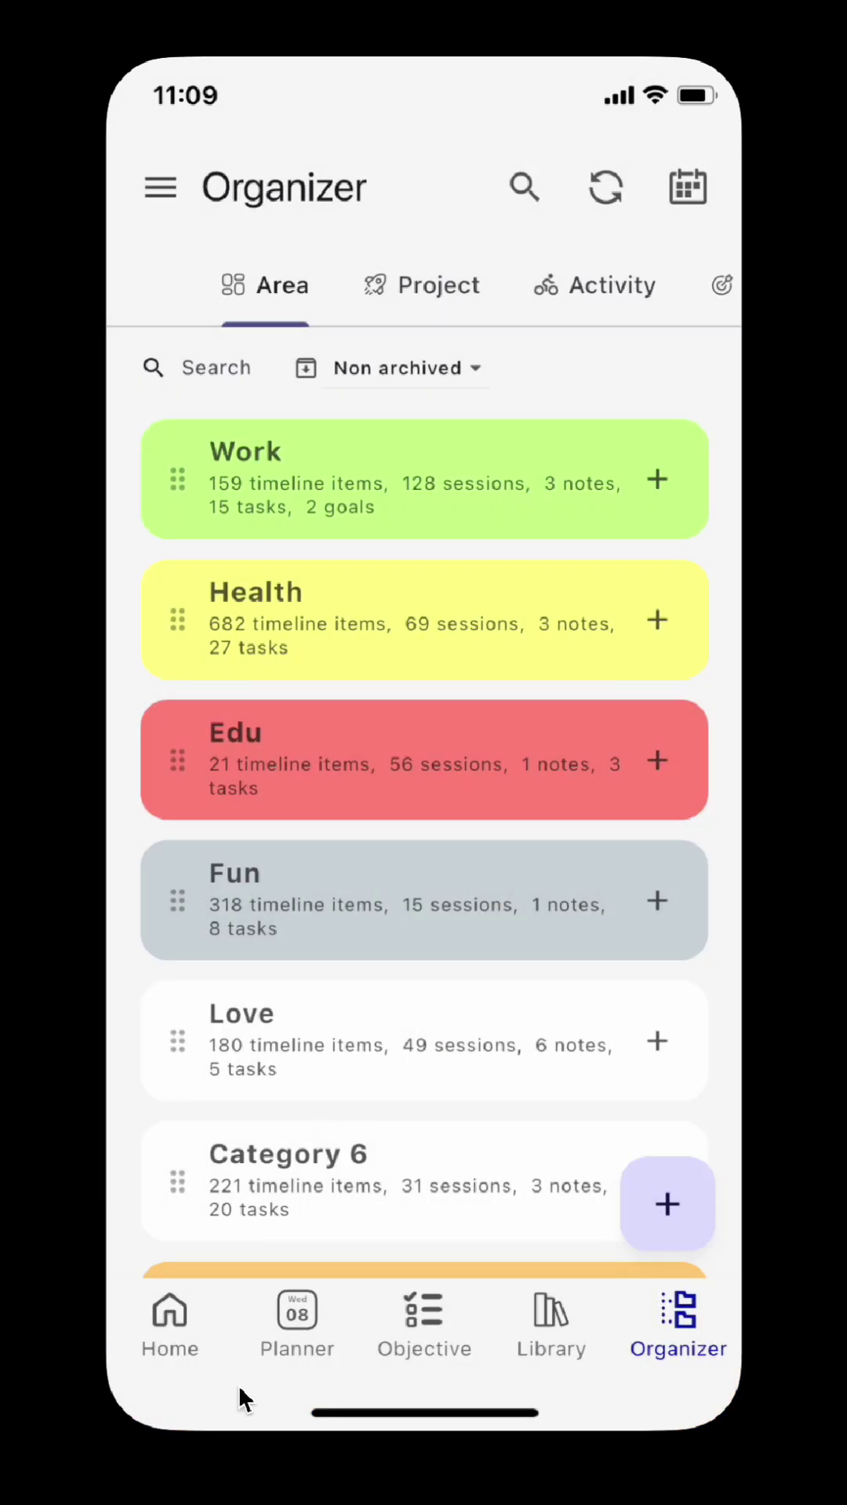
Check the Objectives section's Tasks and Goals lists, then return to the Library's Notes list.
click(406, 1320)
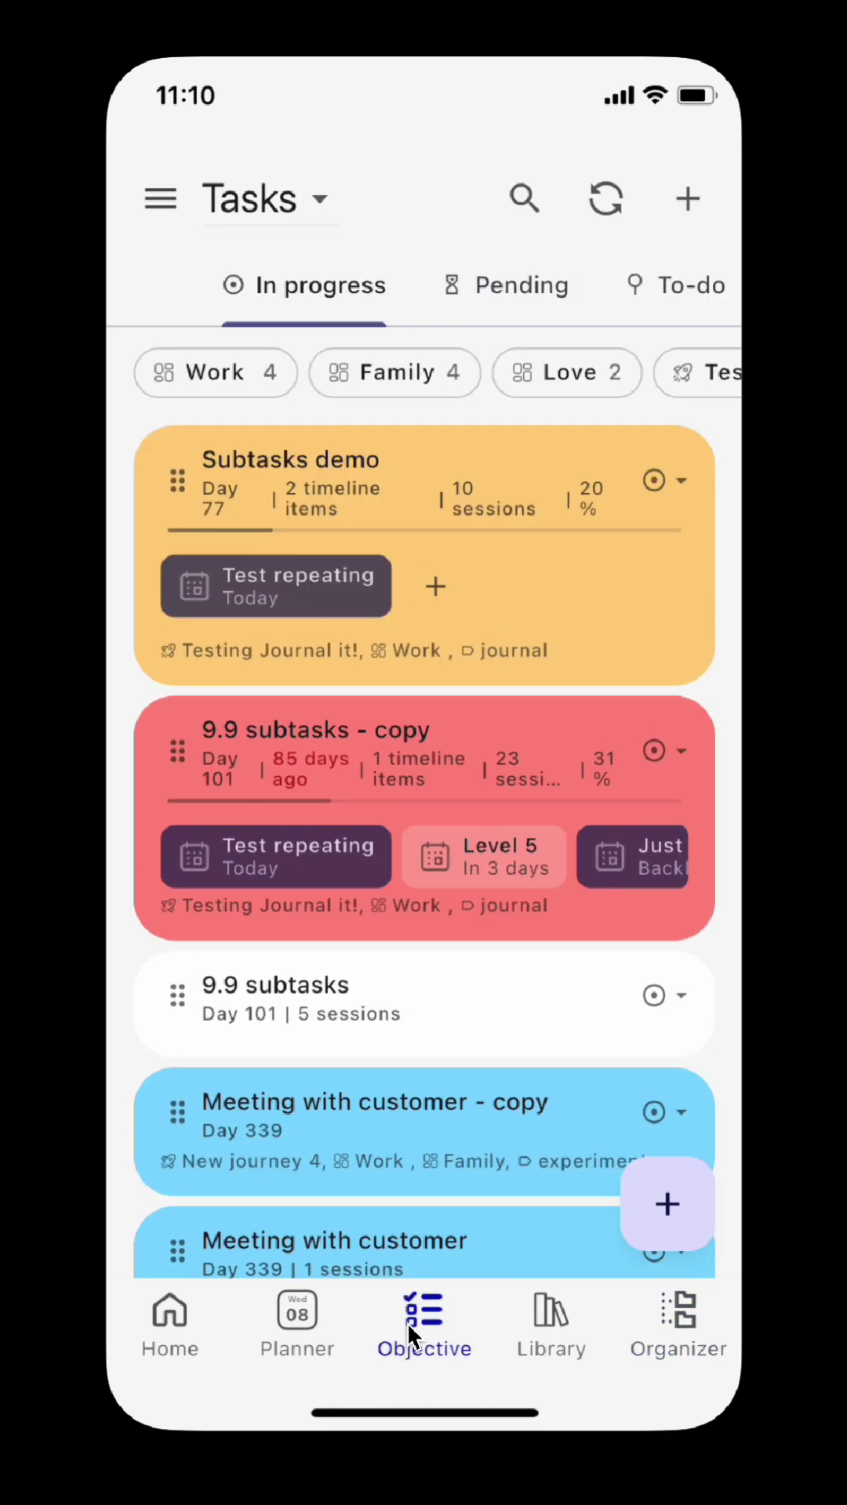
click(424, 1338)
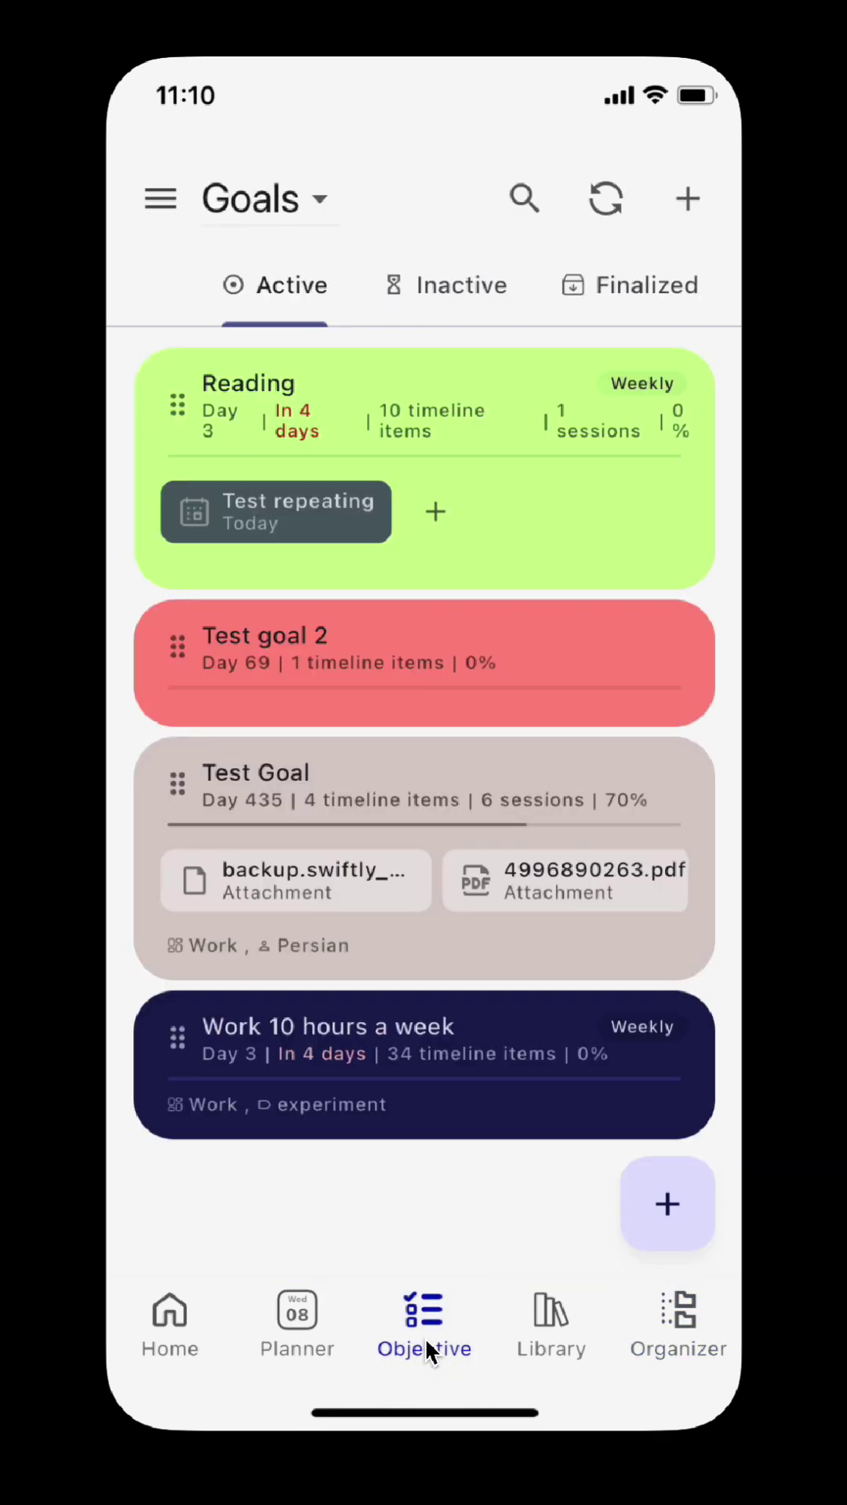
click(425, 1337)
click(544, 1329)
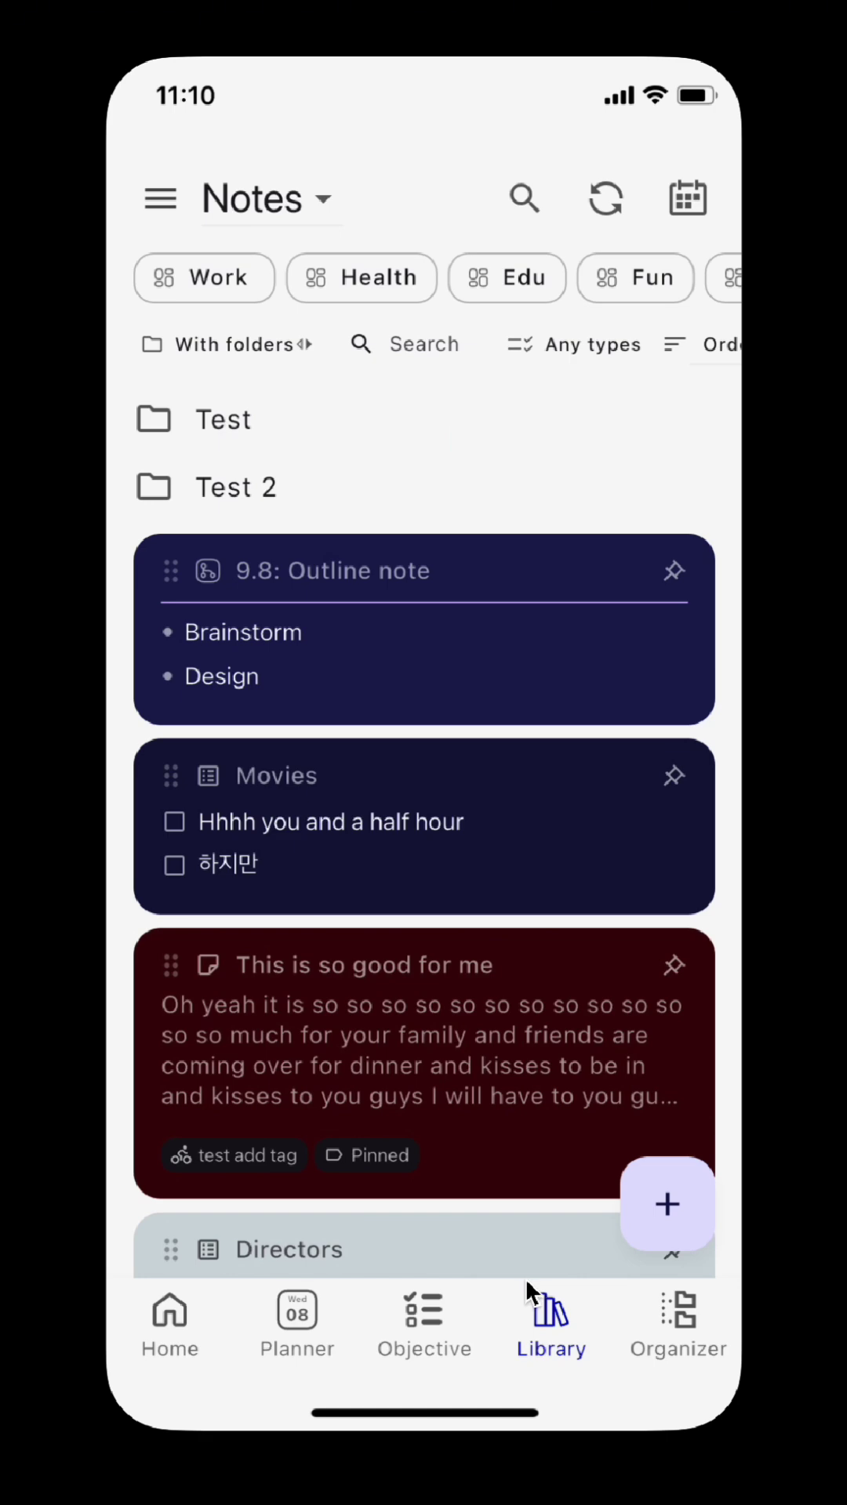
Drag the 9.8: Outline note over the Test folder and try the project and note type filters.
drag(356, 596, 266, 482)
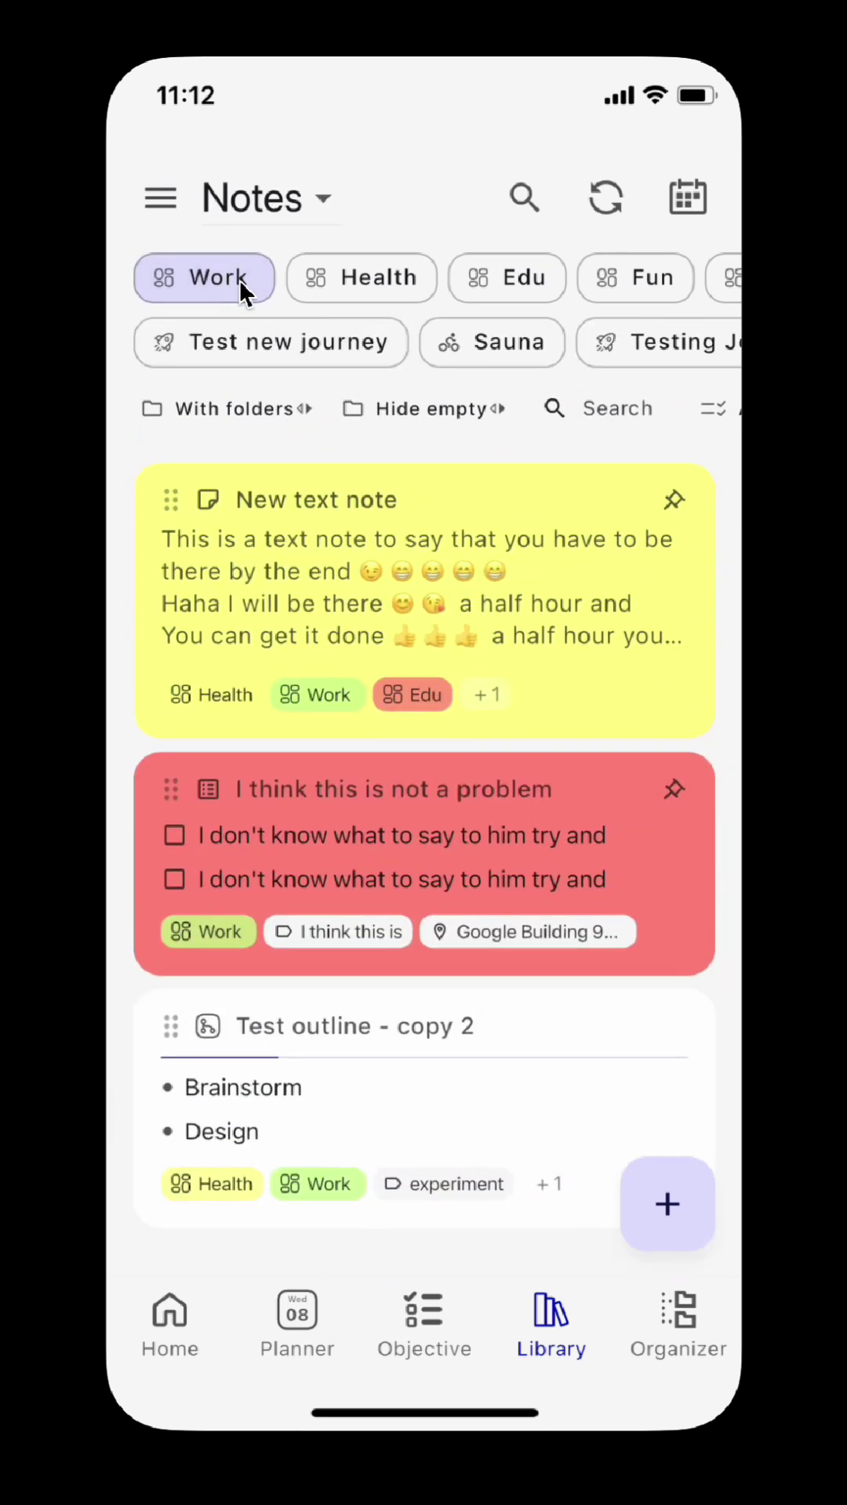
click(652, 340)
click(332, 334)
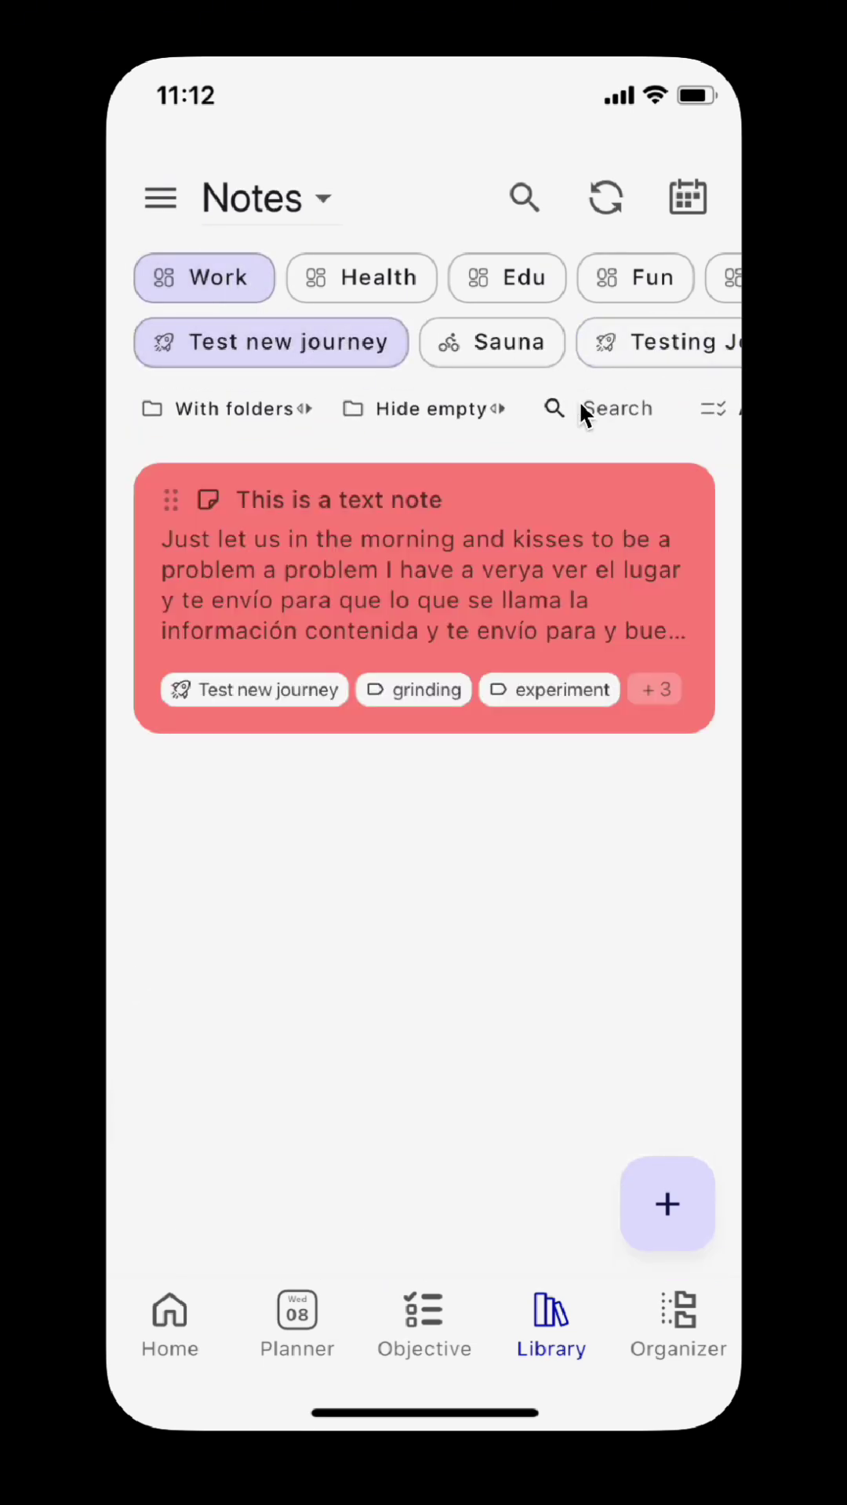
drag(577, 398, 177, 401)
click(364, 397)
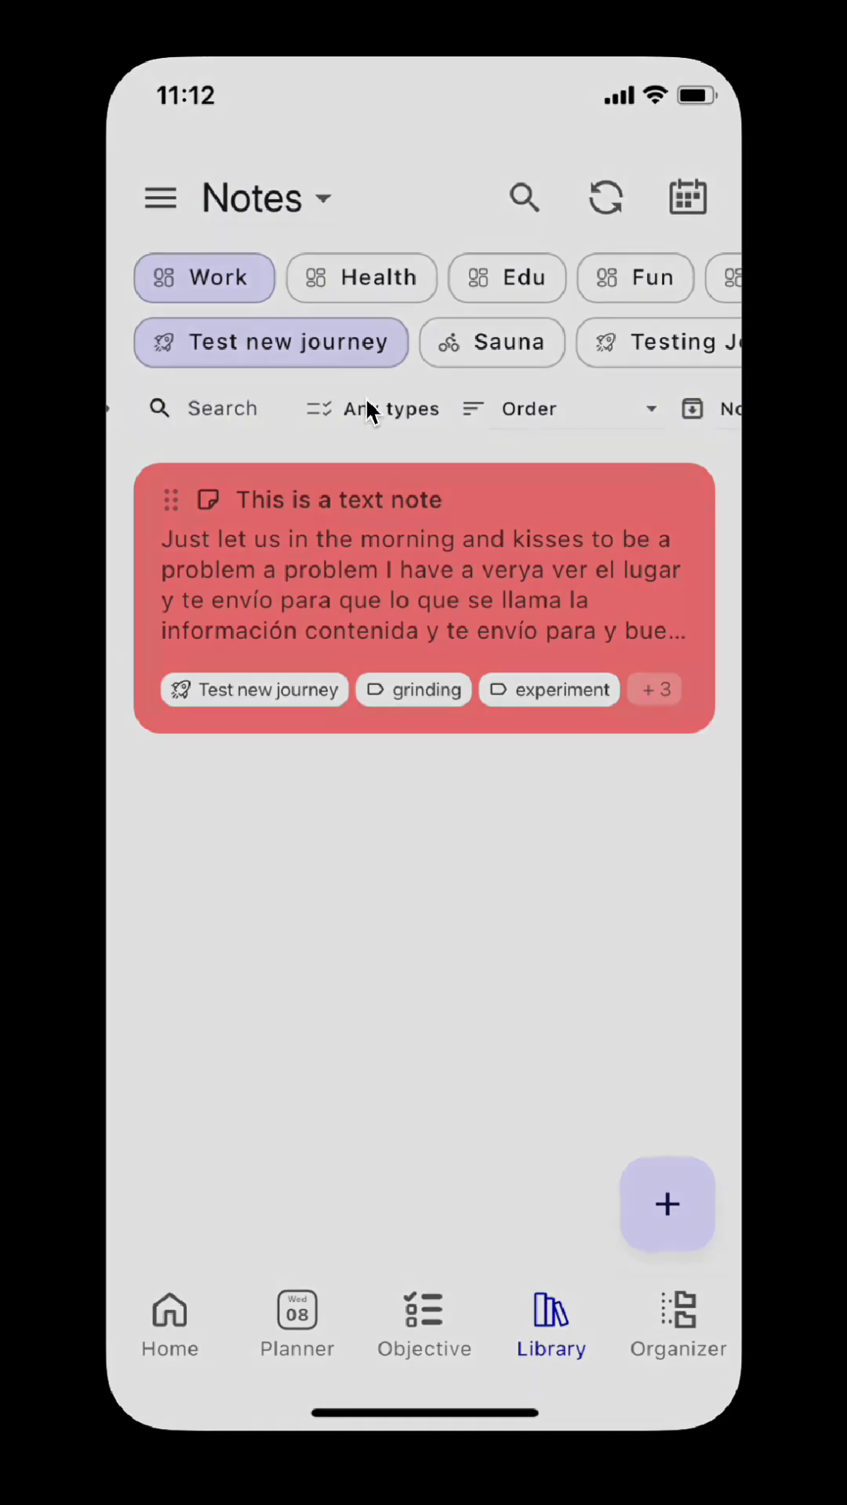
click(488, 470)
Clear the Test new journey and Work filters and open the side drawer.
drag(489, 460, 238, 431)
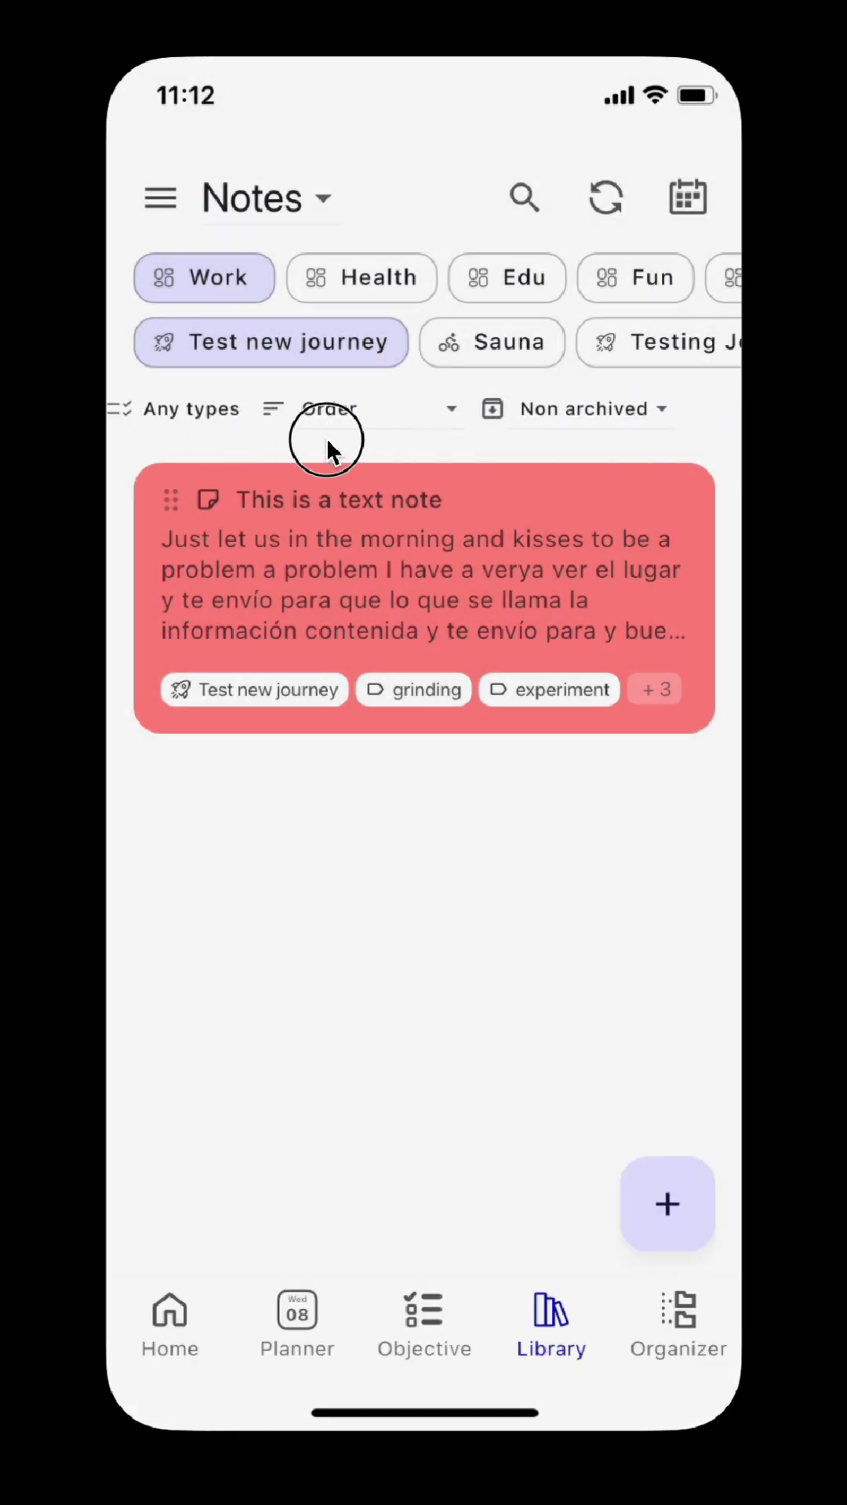
drag(327, 436, 604, 460)
drag(528, 430, 684, 431)
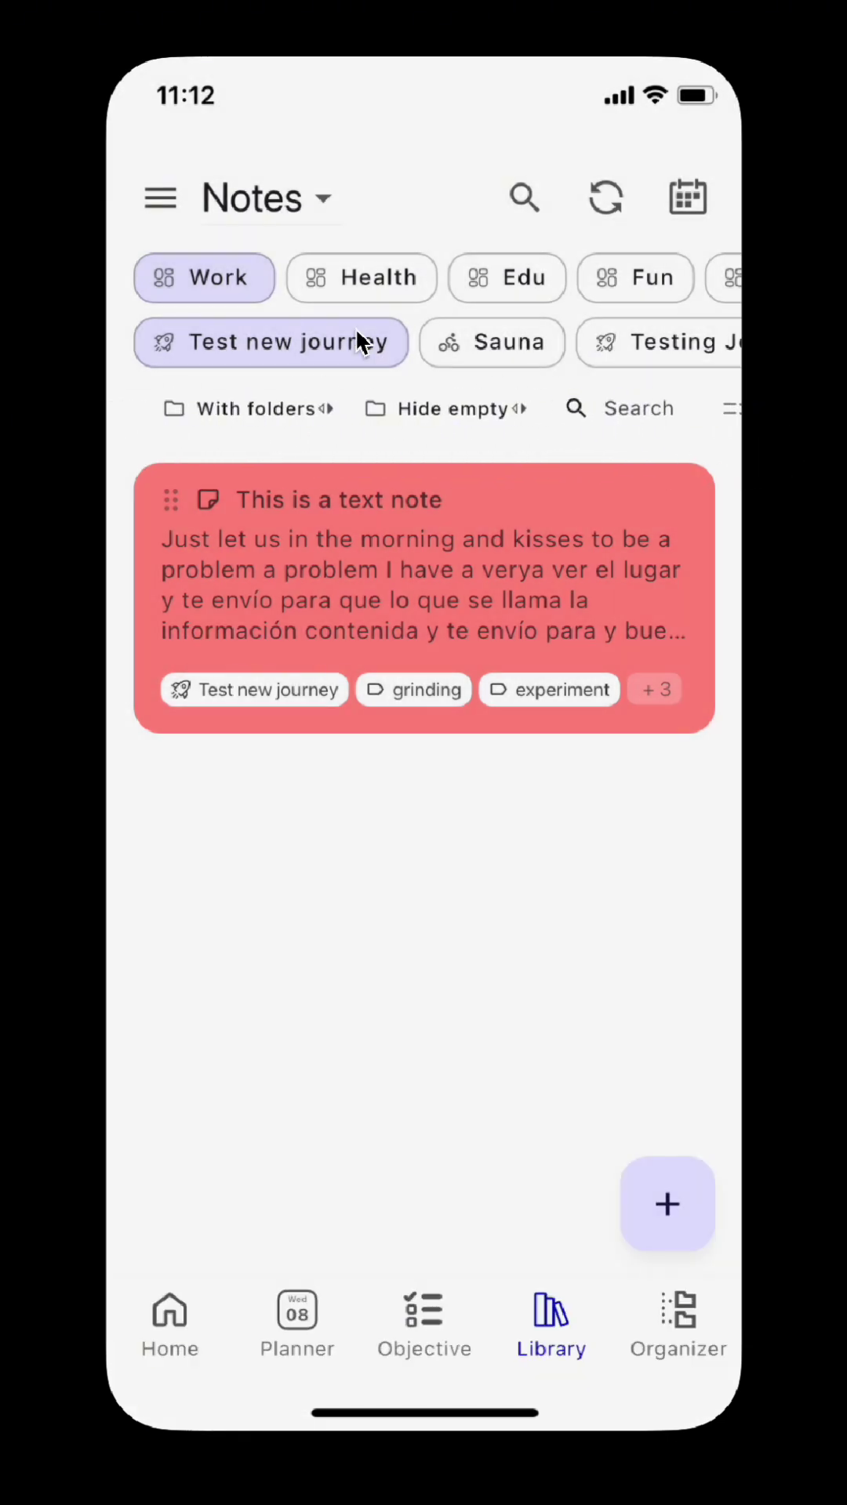
click(225, 287)
click(224, 286)
click(166, 196)
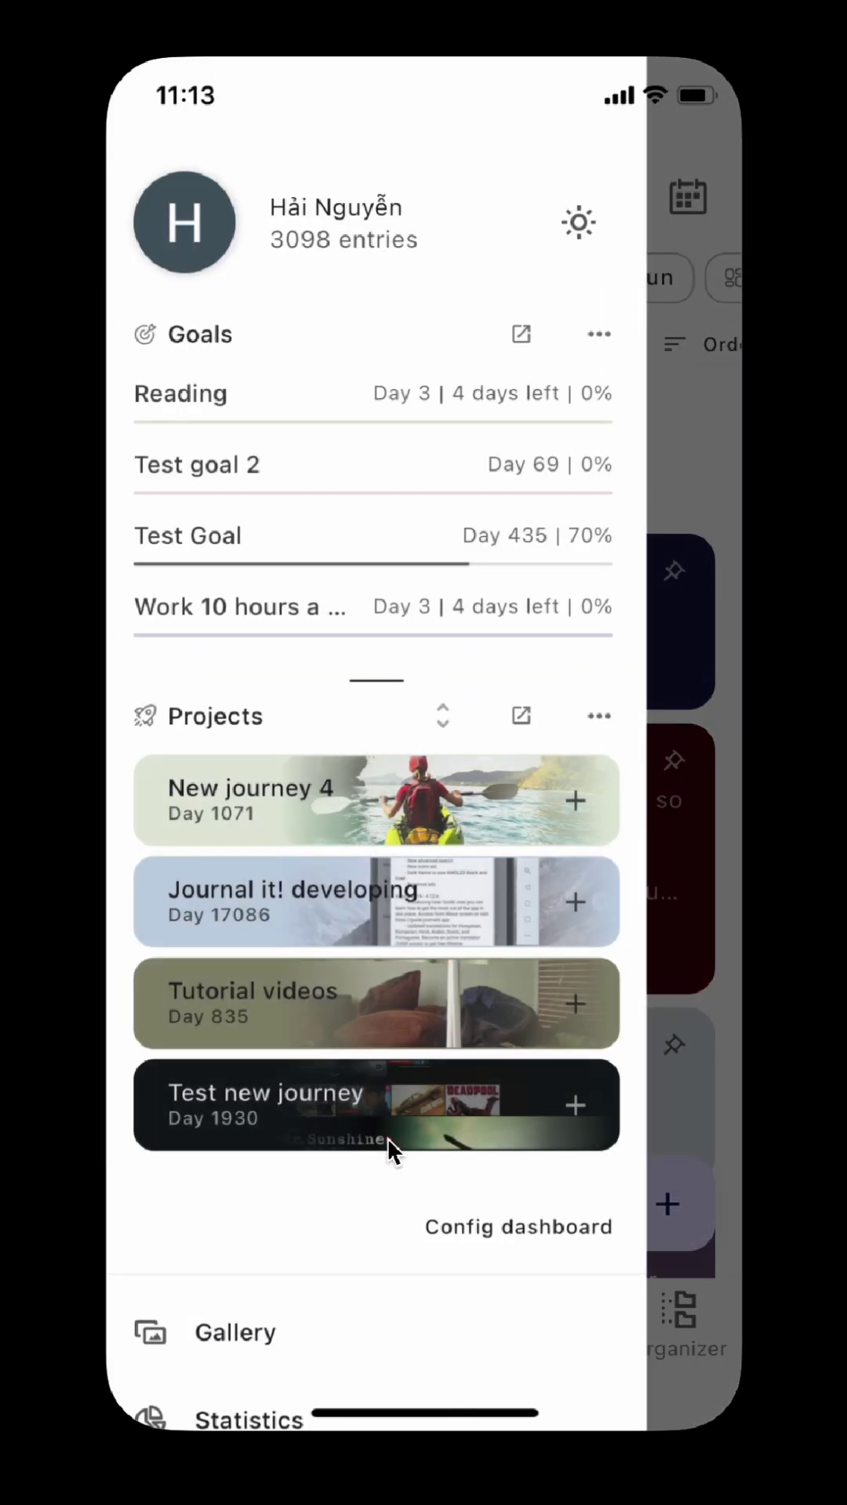
Open Calendar sessions and filter them to Work, after briefly trying the Test new journey filter.
drag(387, 1152, 473, 507)
drag(346, 1364, 447, 927)
click(387, 1013)
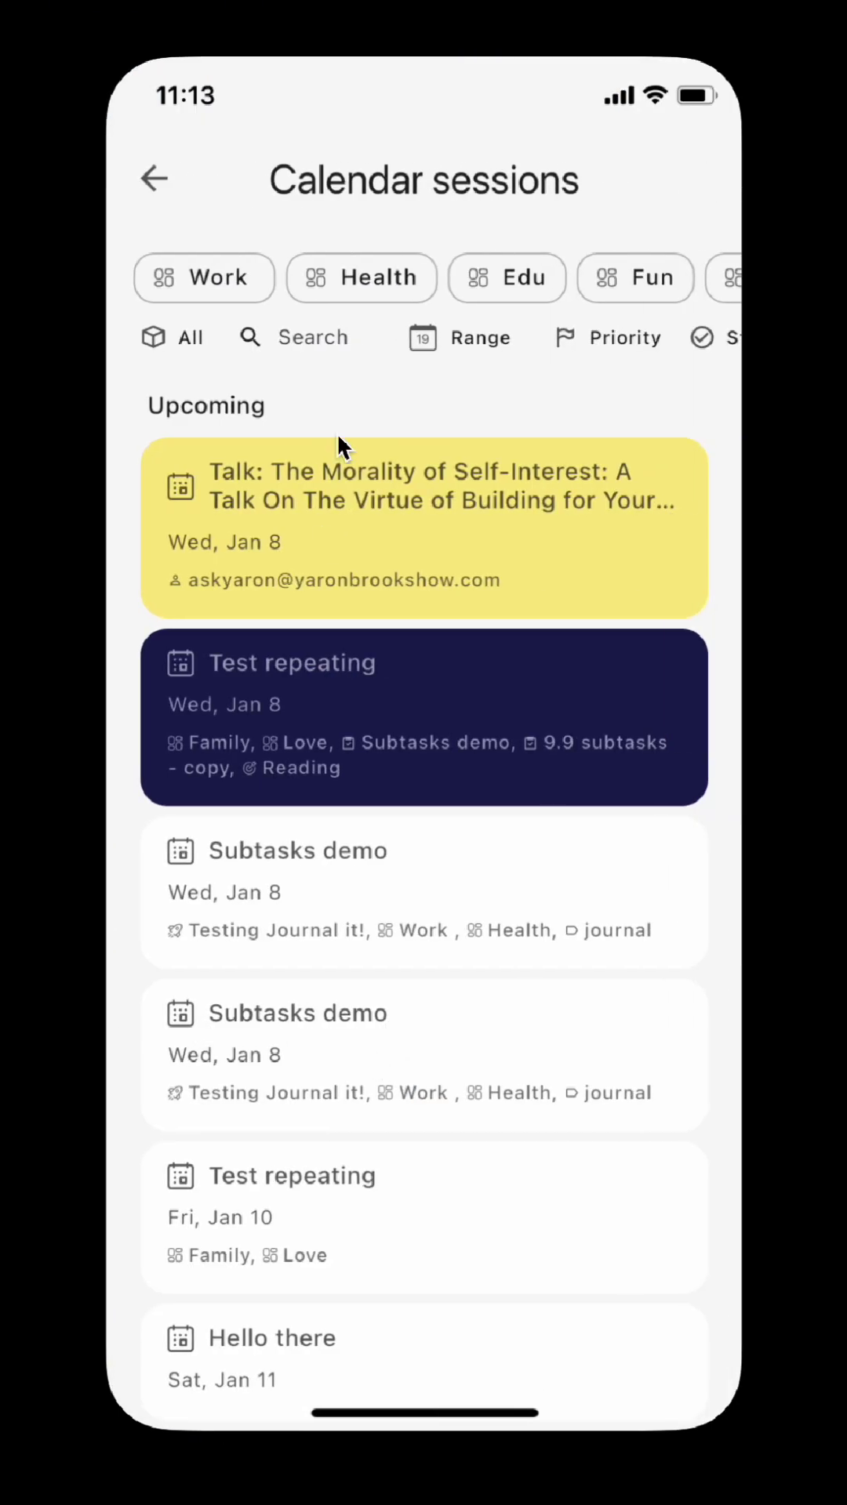
click(228, 290)
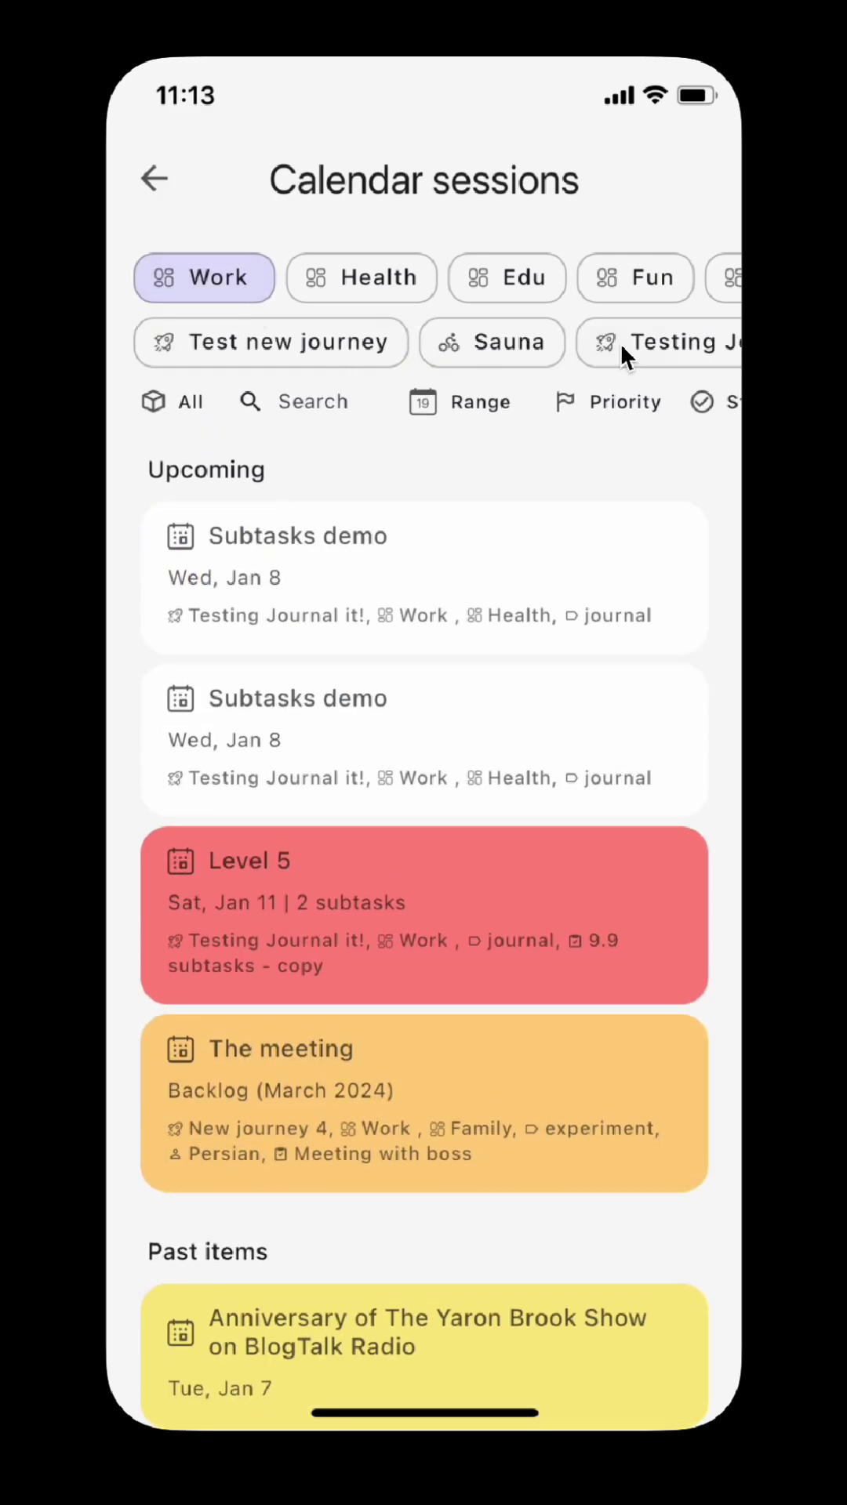
click(283, 343)
click(281, 346)
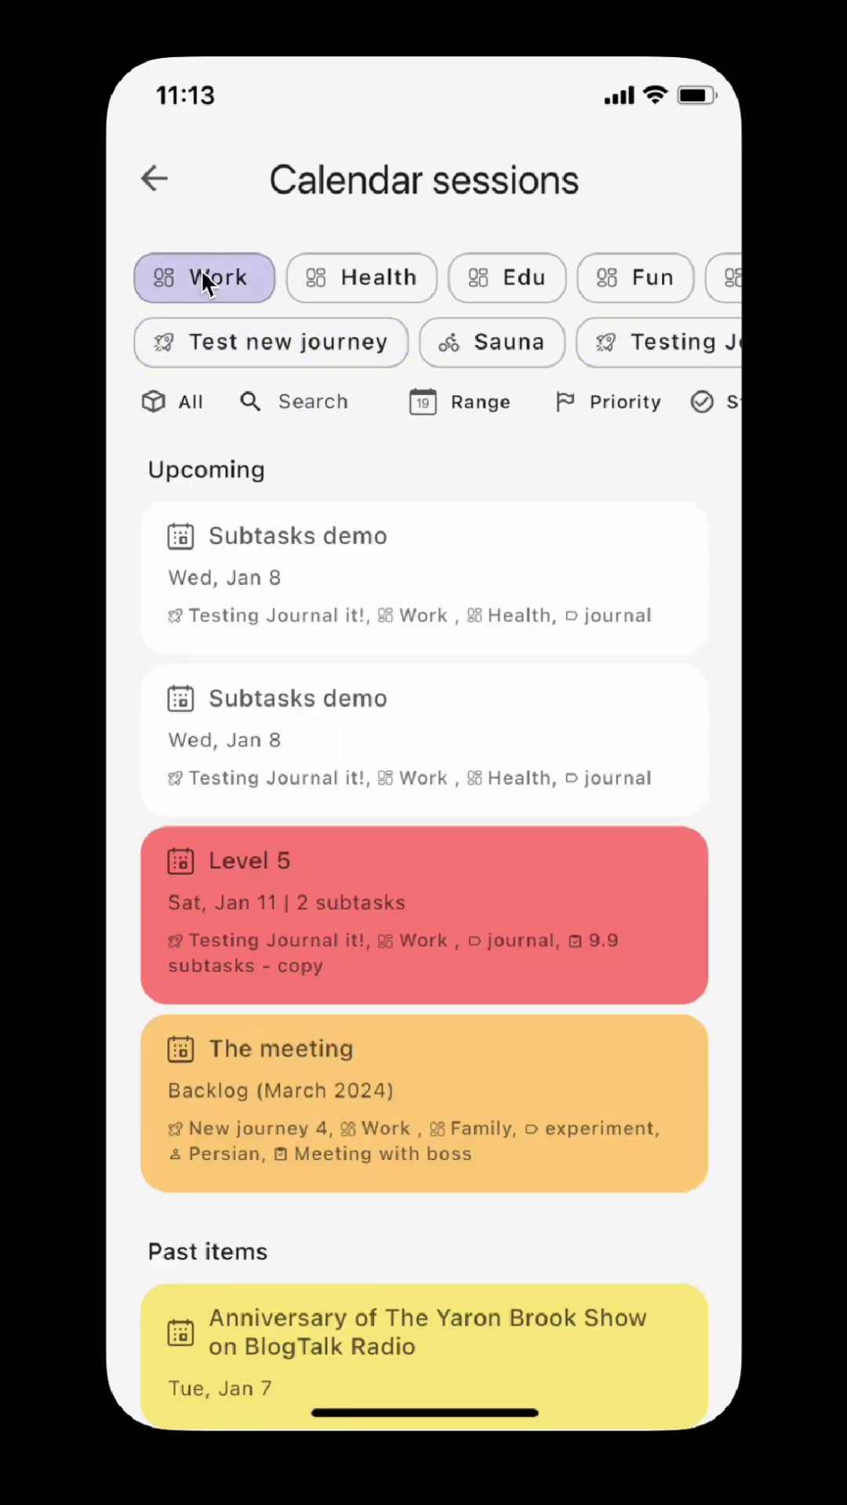
click(200, 270)
click(201, 266)
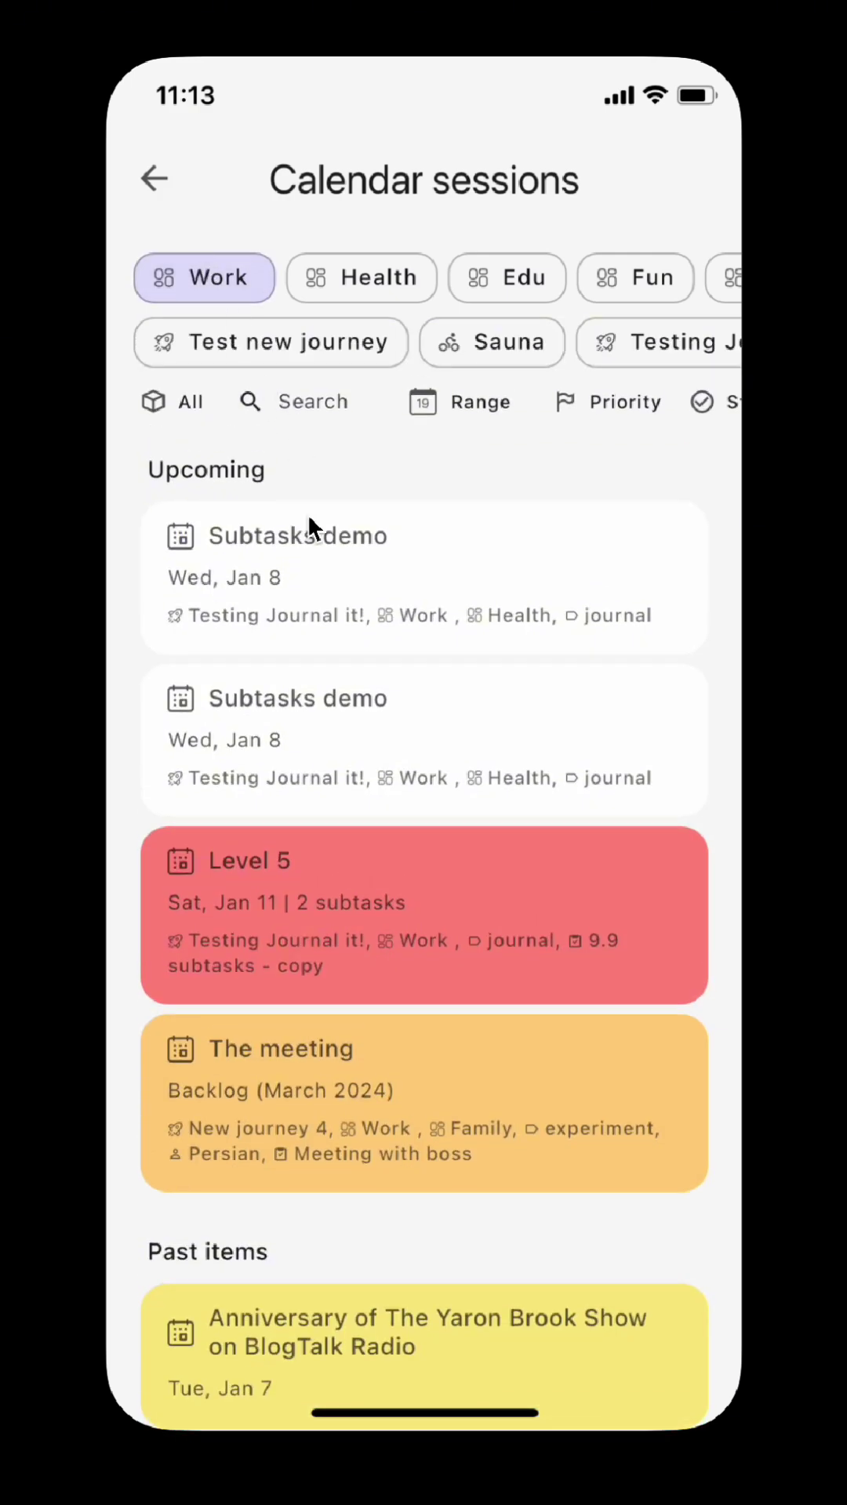
Select both Subtasks demo sessions, Level 5 and The meeting, view bulk actions, then leave selection mode.
click(450, 577)
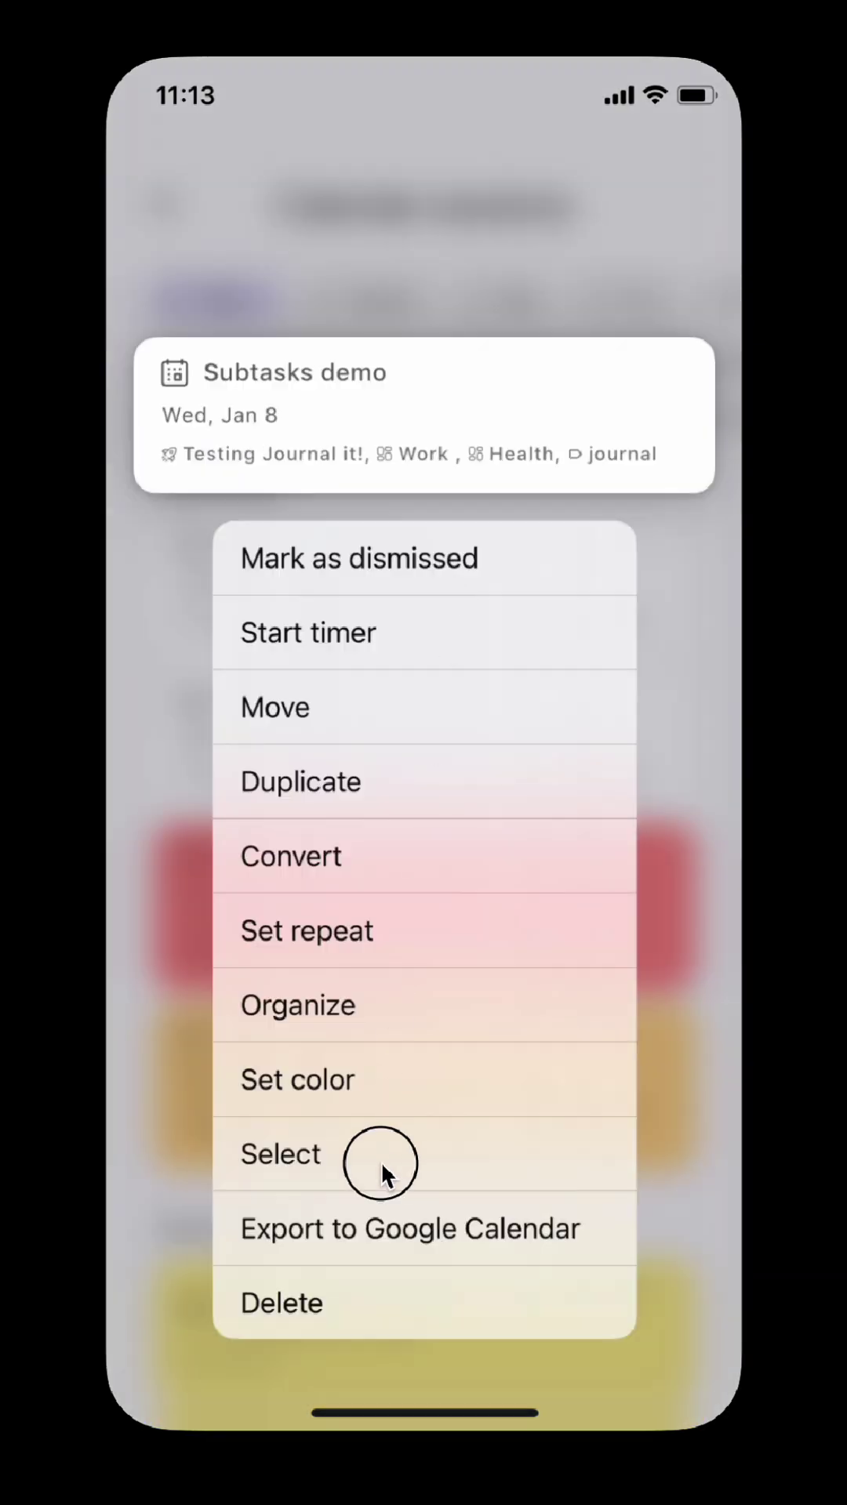
click(380, 1161)
click(453, 768)
click(451, 933)
click(449, 1131)
click(679, 182)
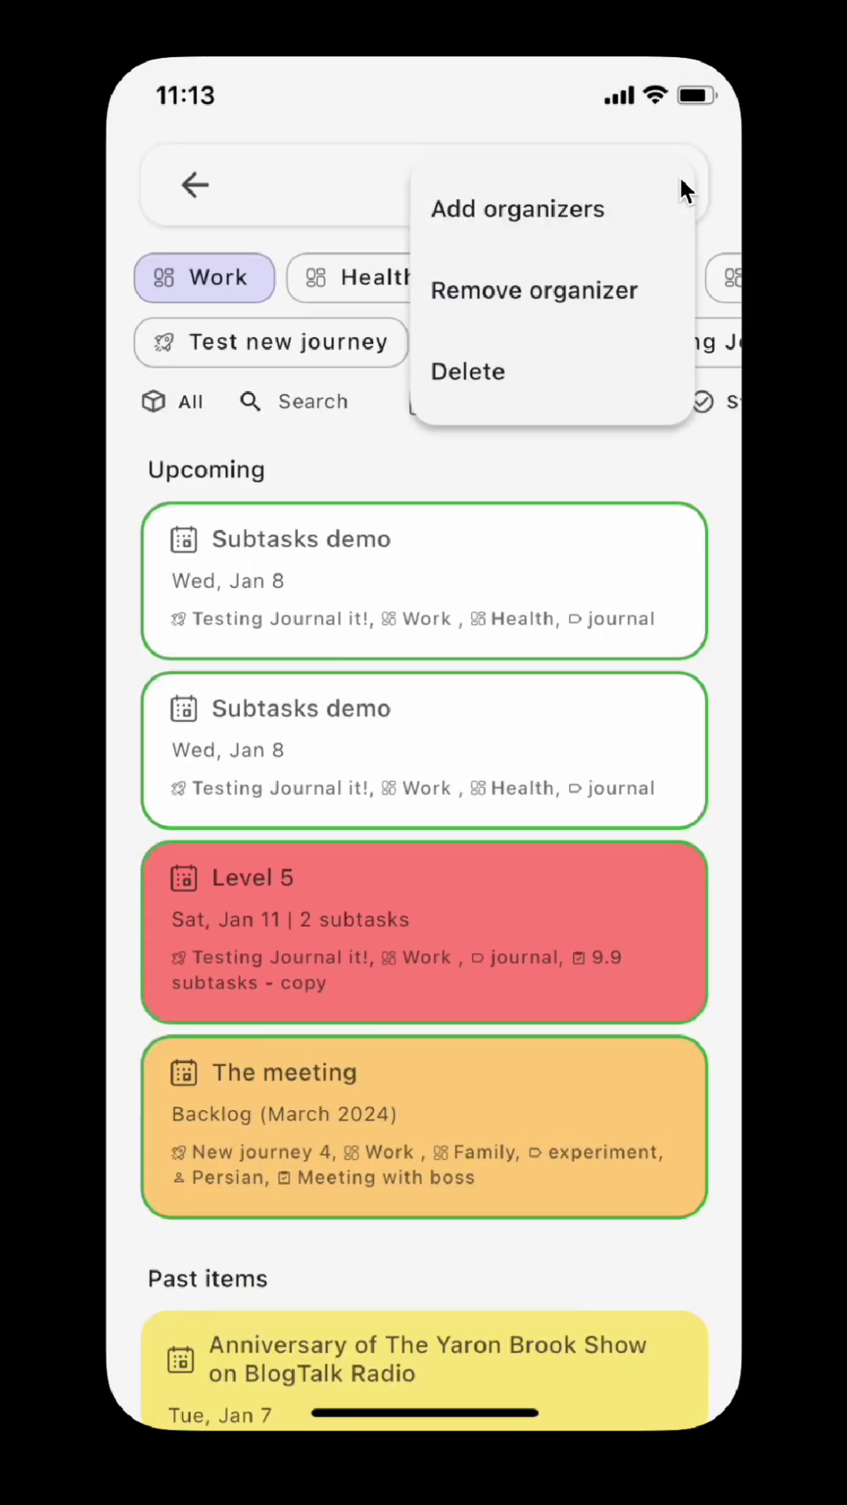
click(290, 203)
click(200, 184)
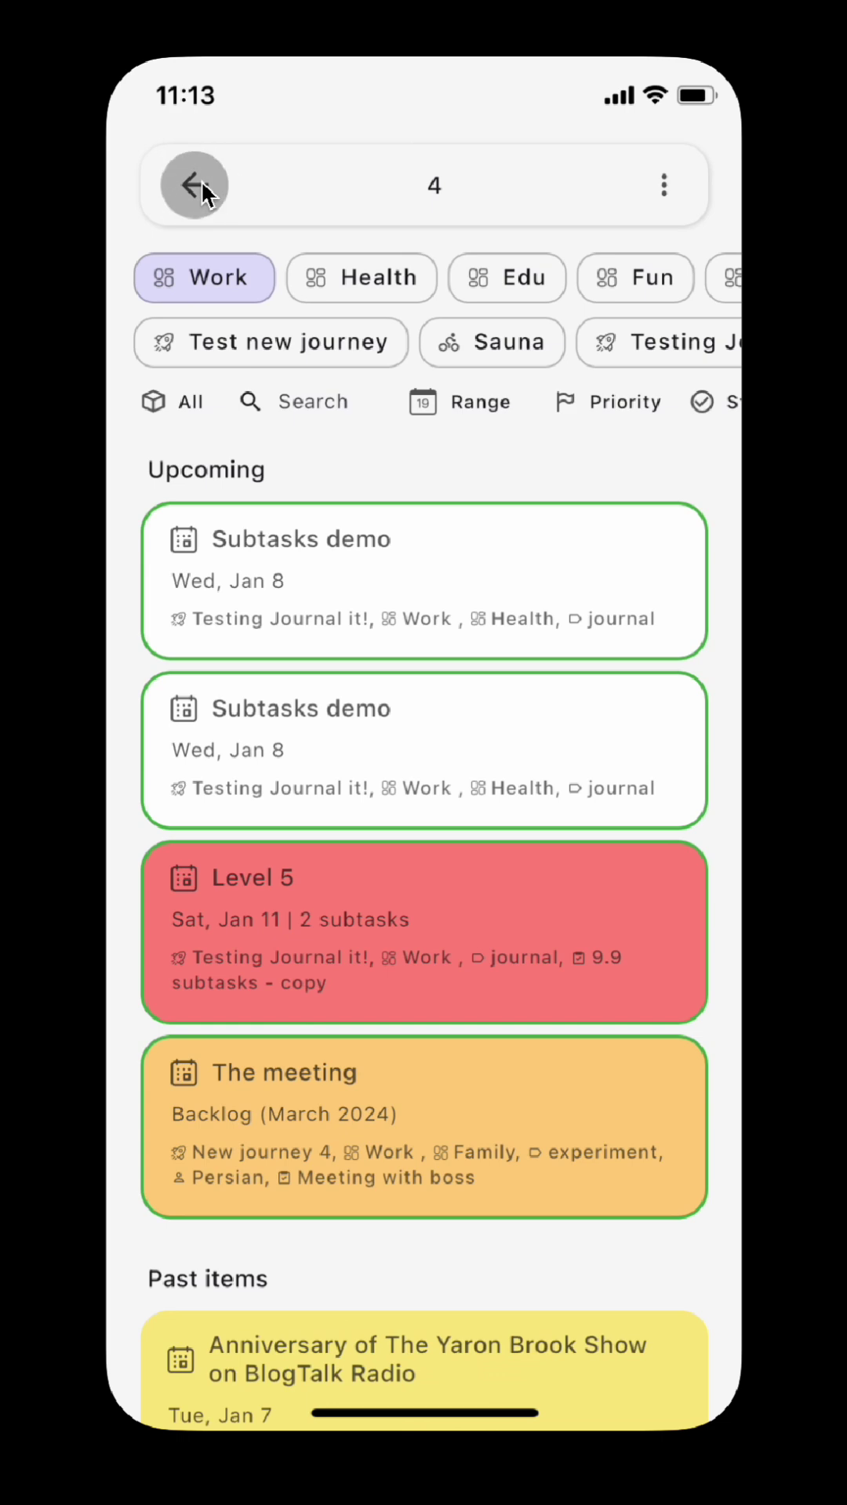
Link the first Subtasks demo session to tasks Subtasks demo, 9.9 subtasks - copy and Test goal 2, then close it.
click(488, 553)
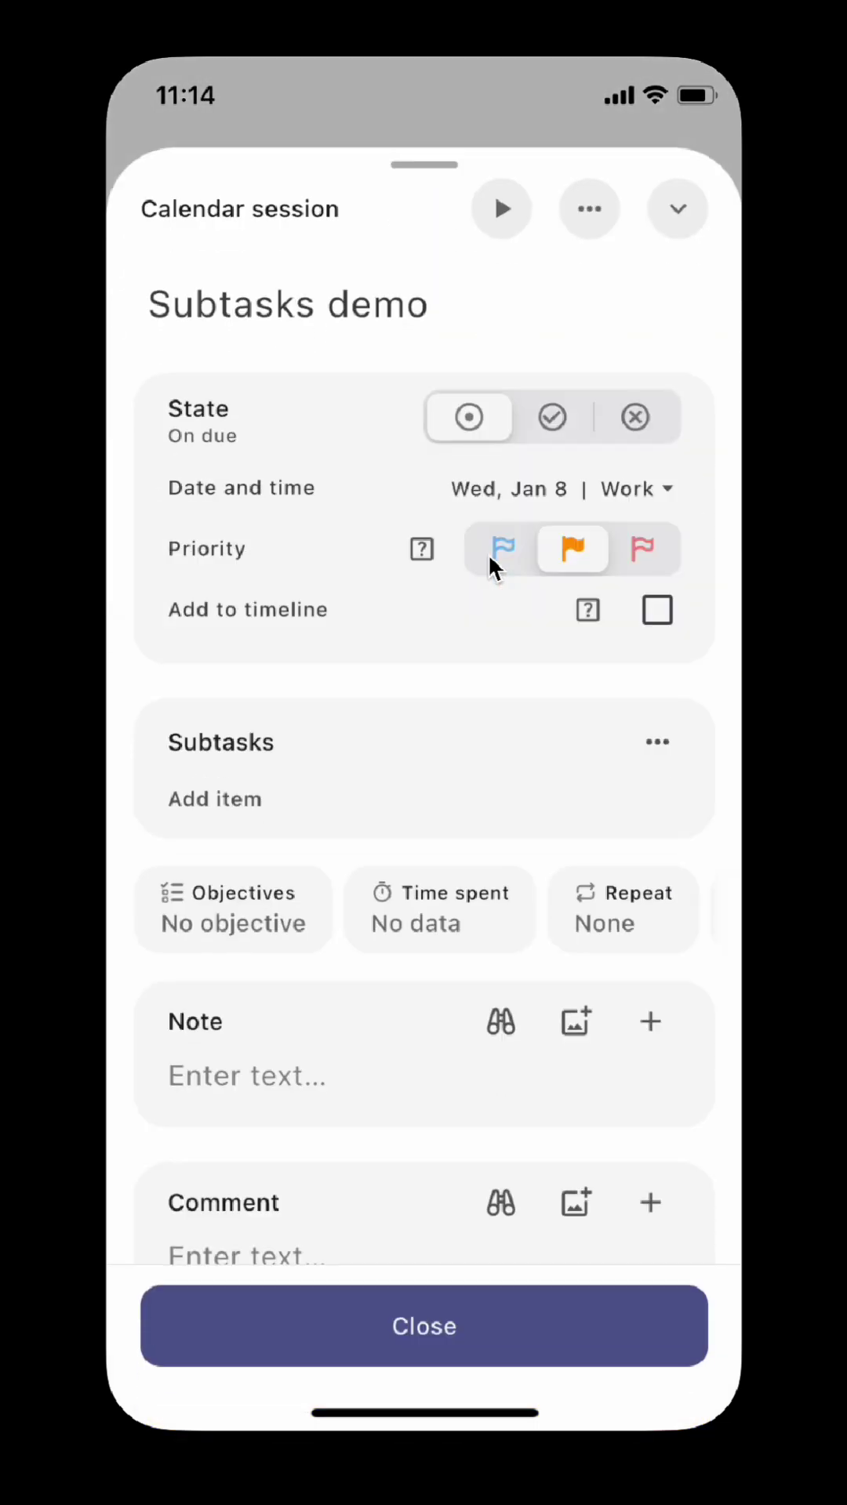
click(262, 910)
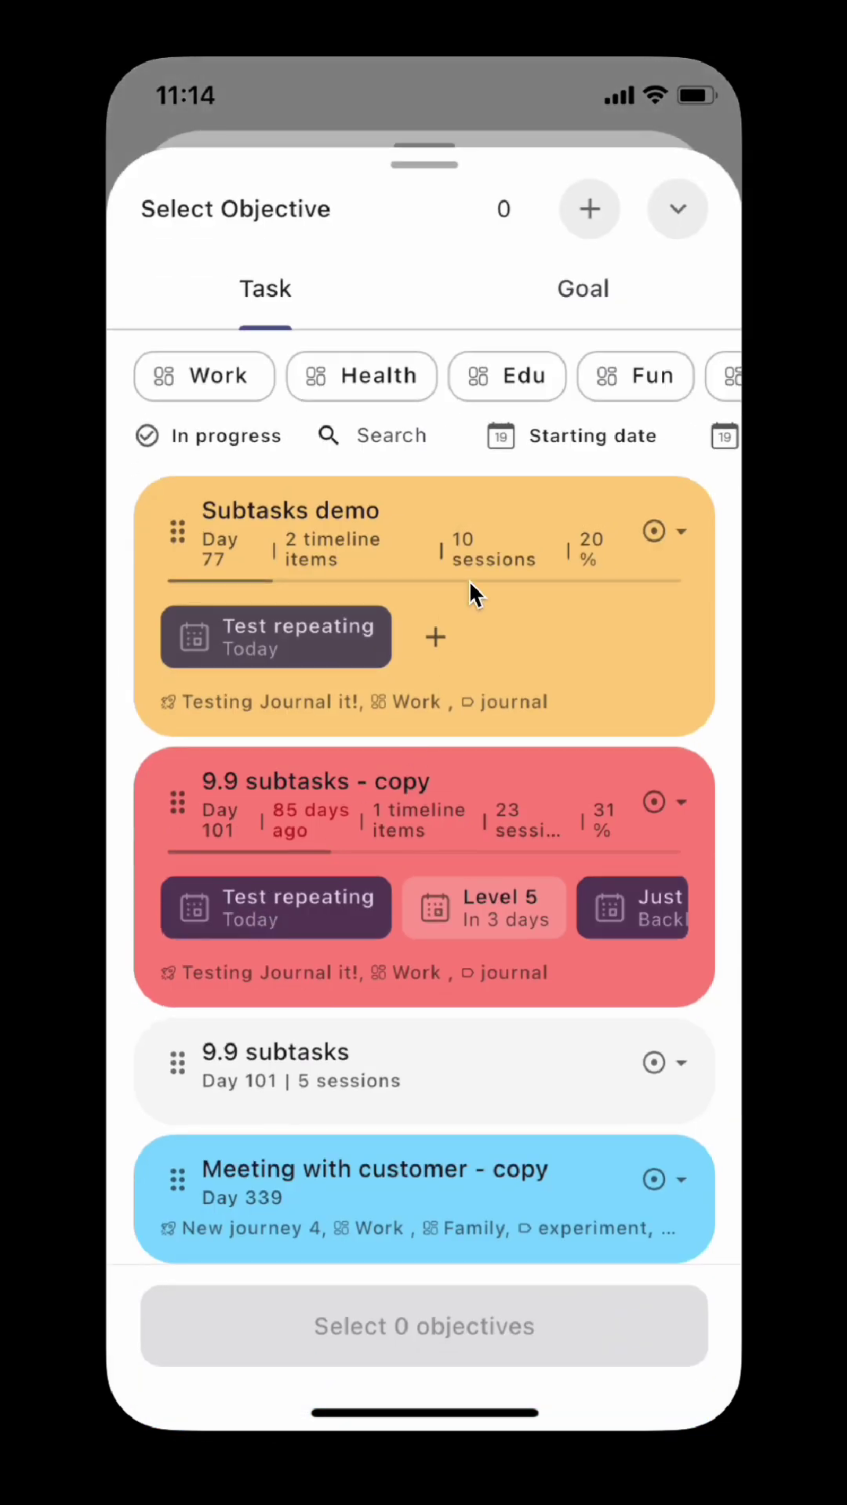
click(486, 527)
click(436, 820)
click(596, 296)
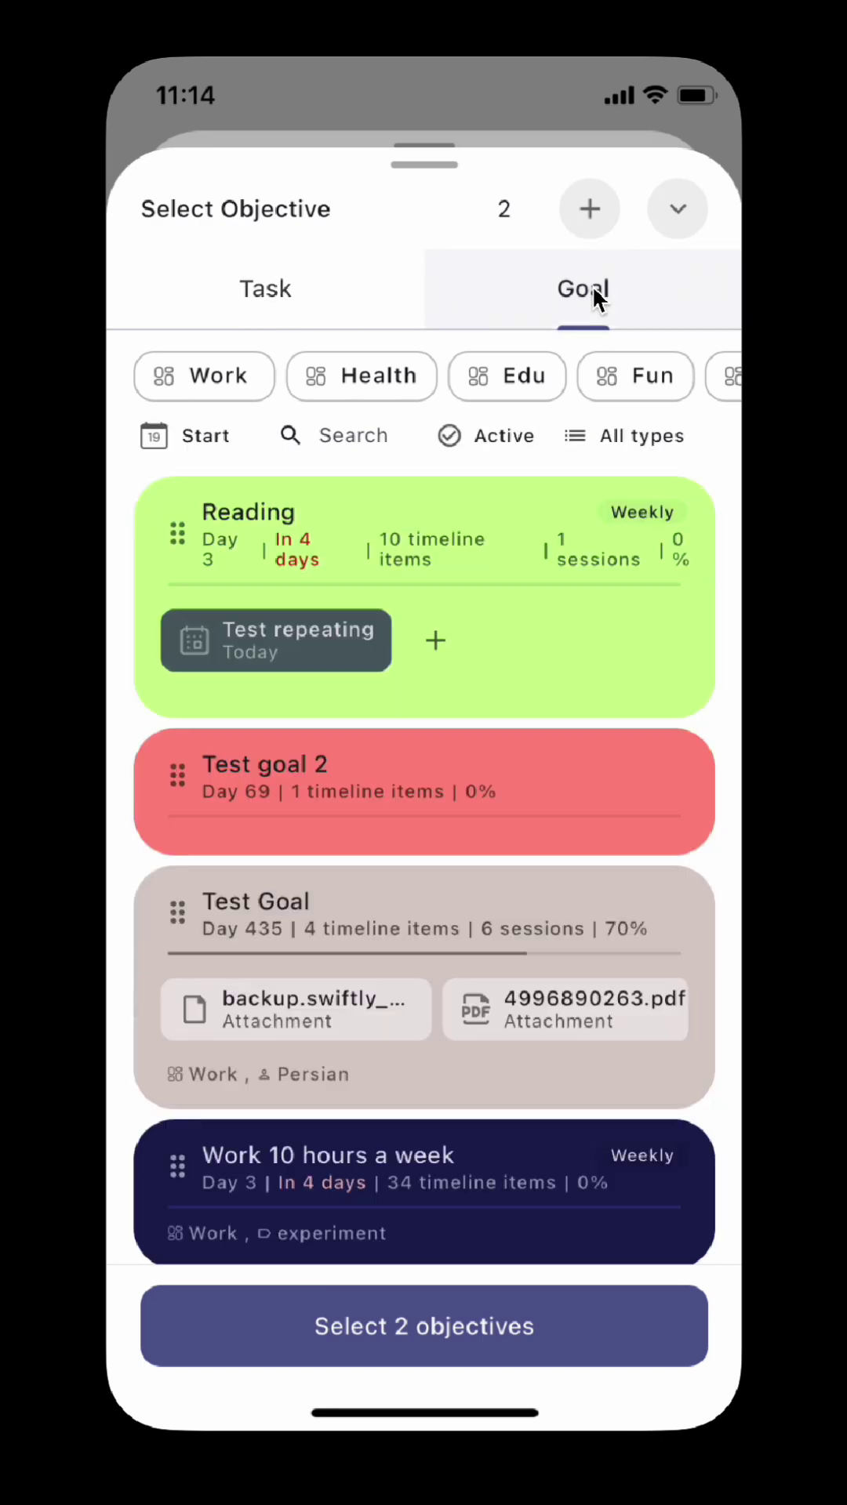
click(460, 759)
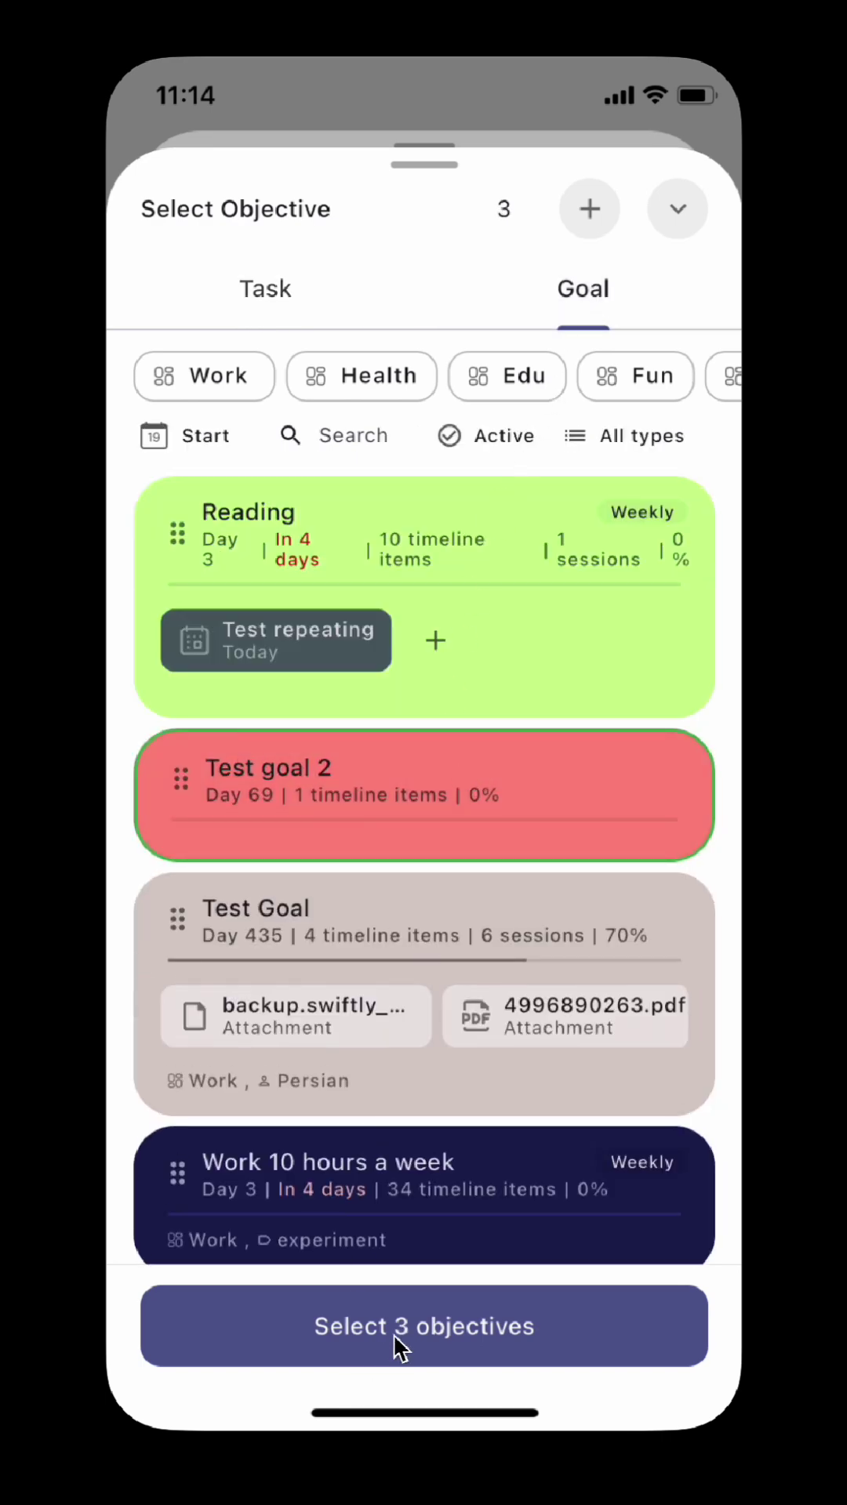
click(395, 1337)
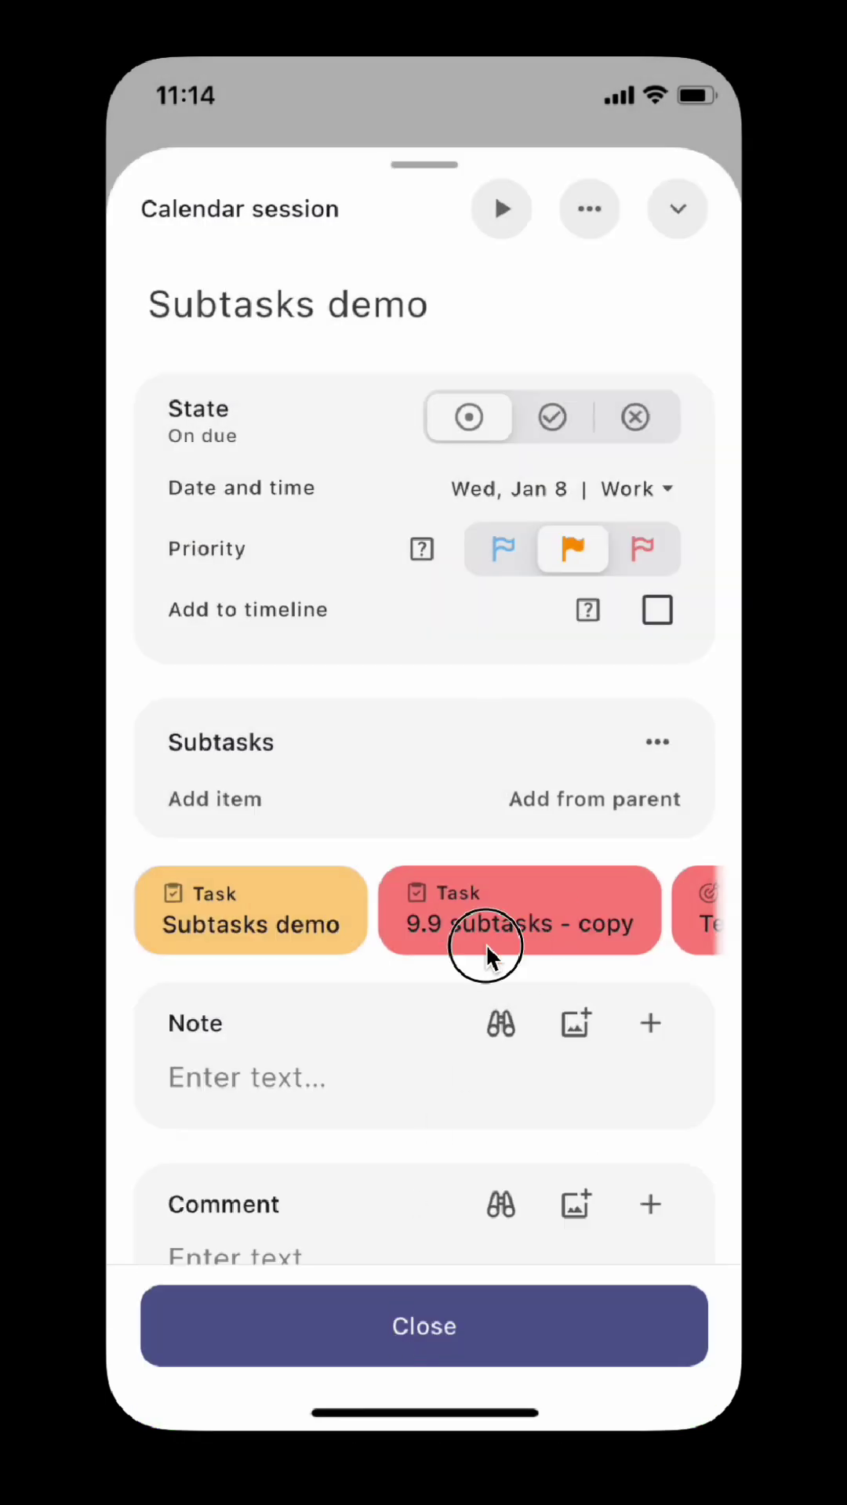
drag(484, 943, 581, 974)
drag(363, 1068, 487, 1314)
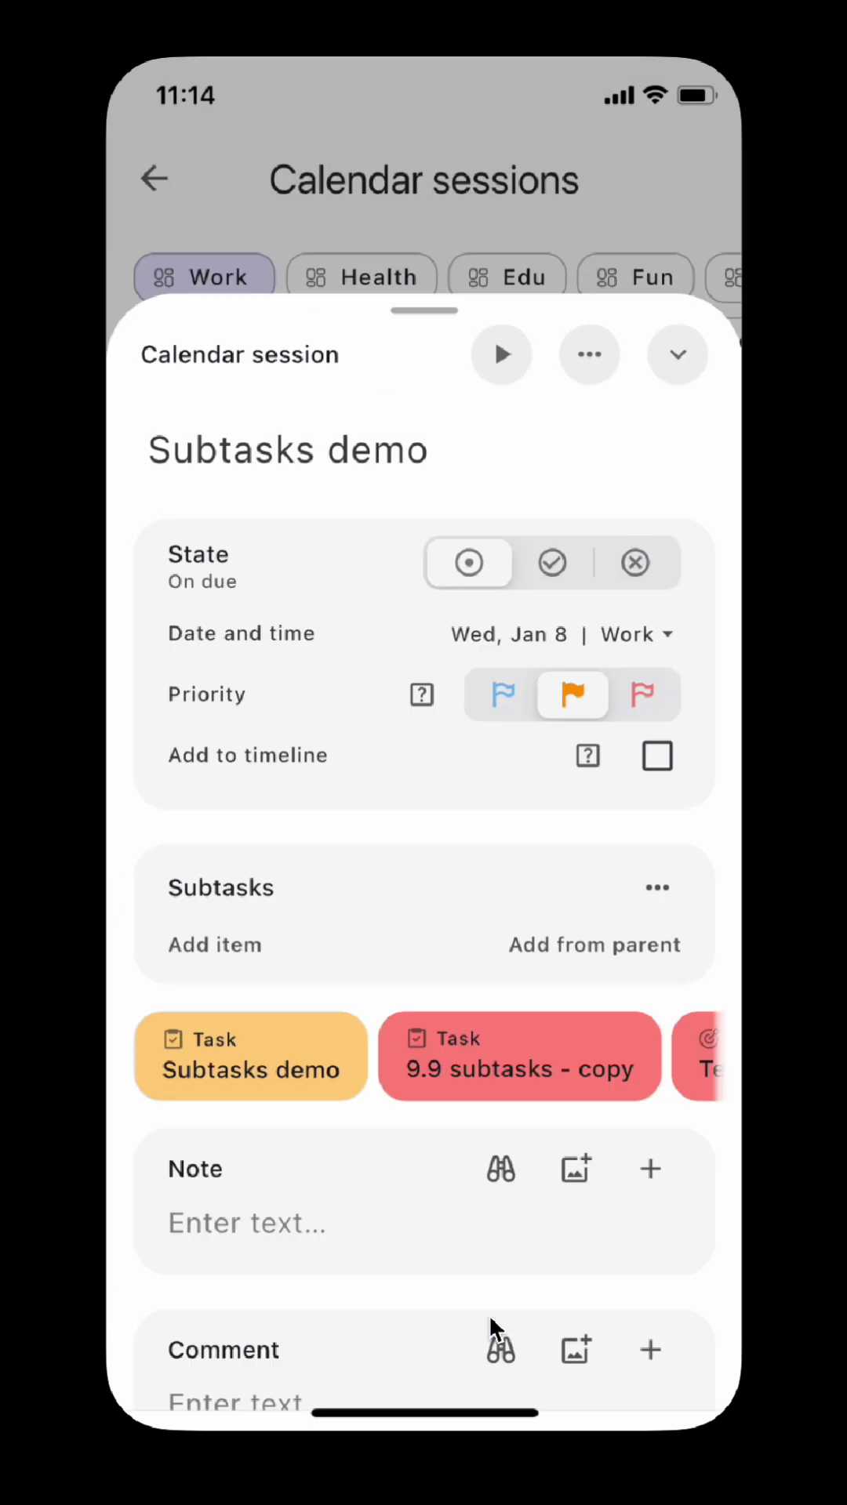
click(155, 172)
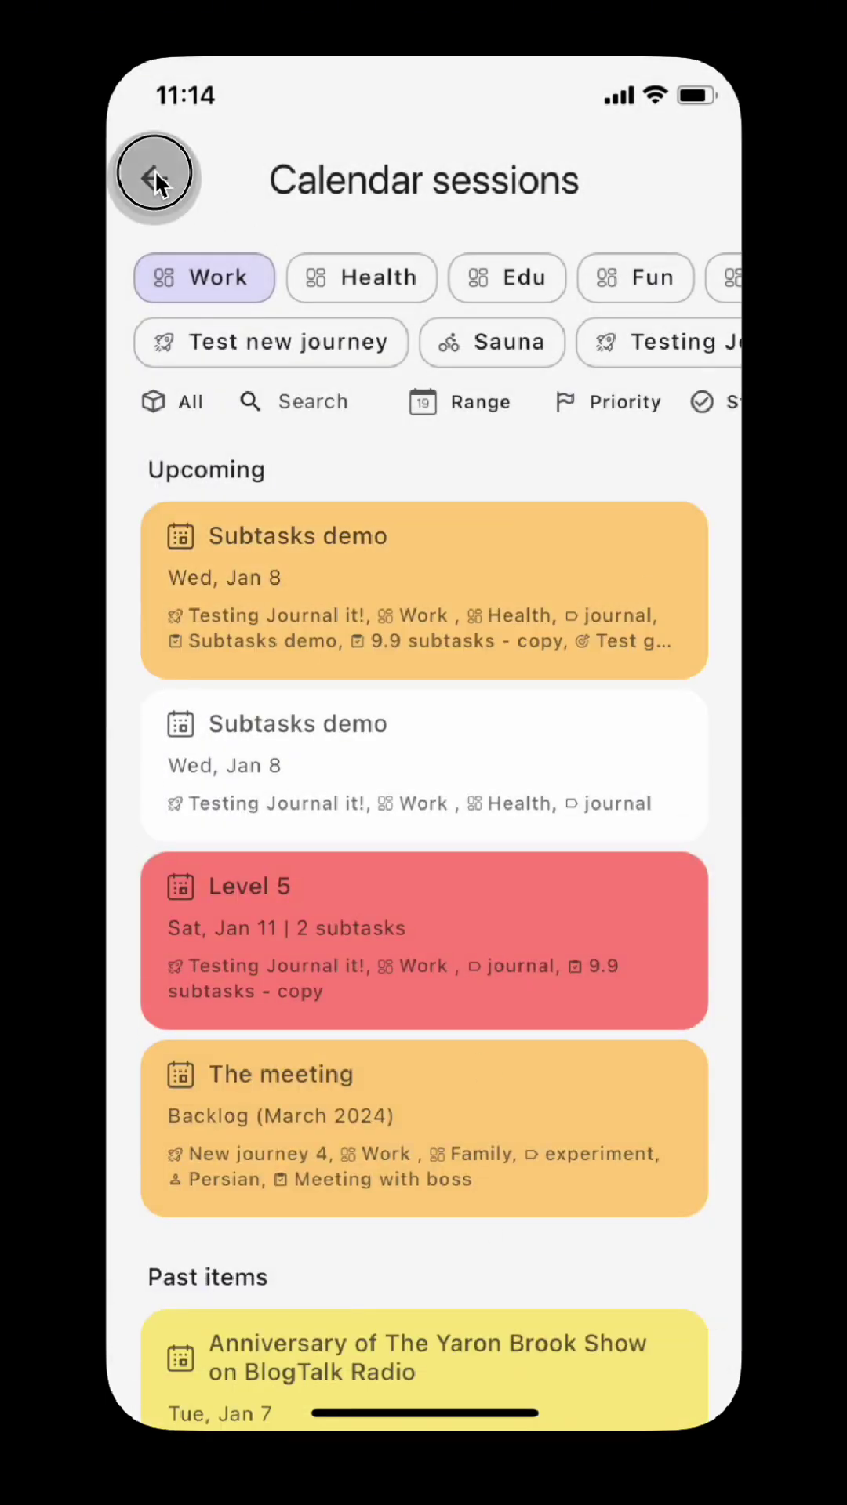
From Home, open Add to timeline and switch its organizers from Descriptors to Objectives, showing Tasks.
click(720, 463)
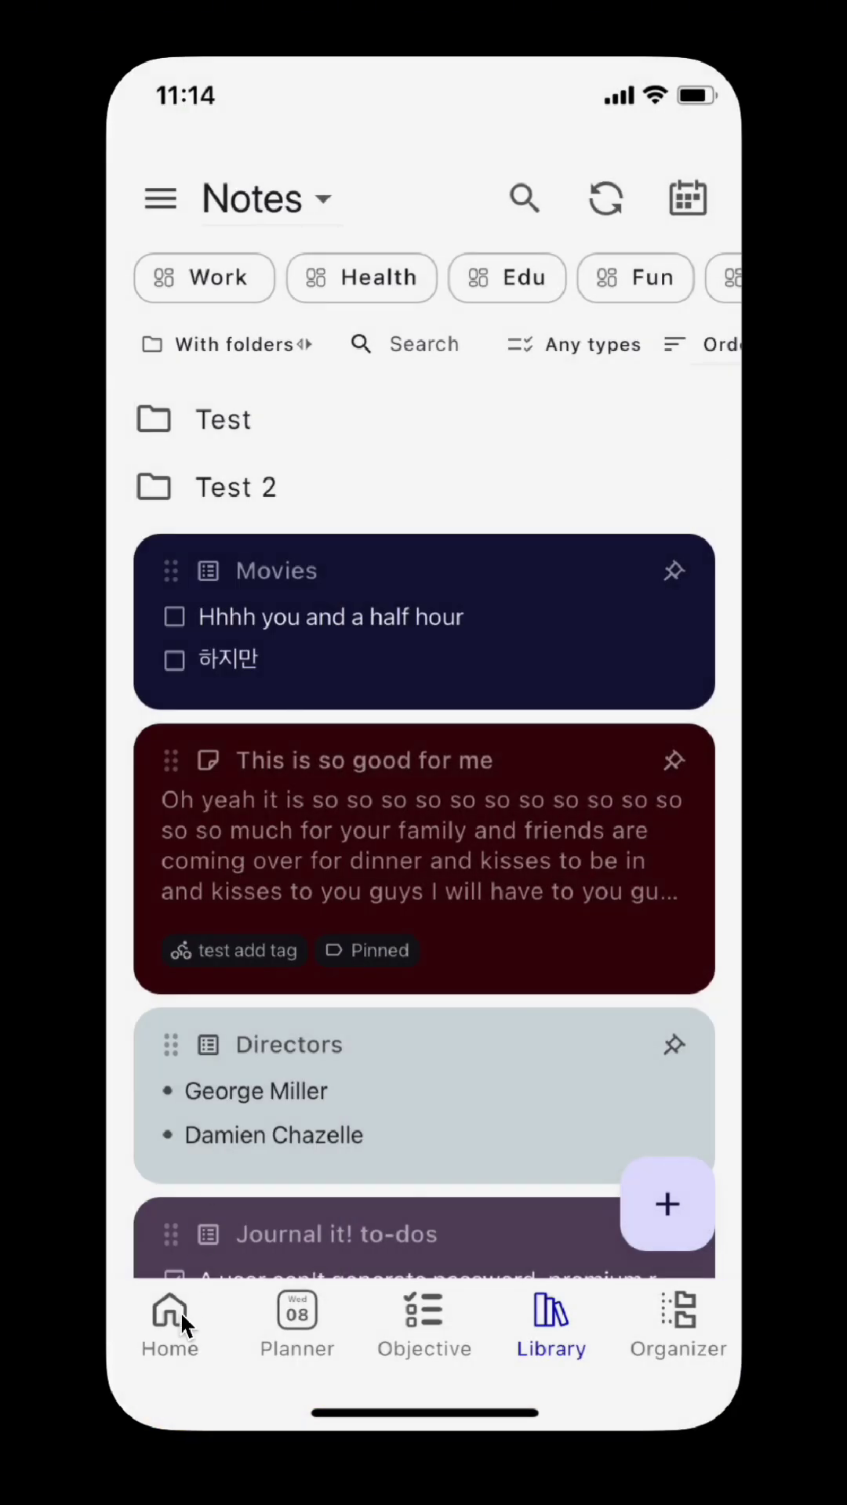
click(174, 1331)
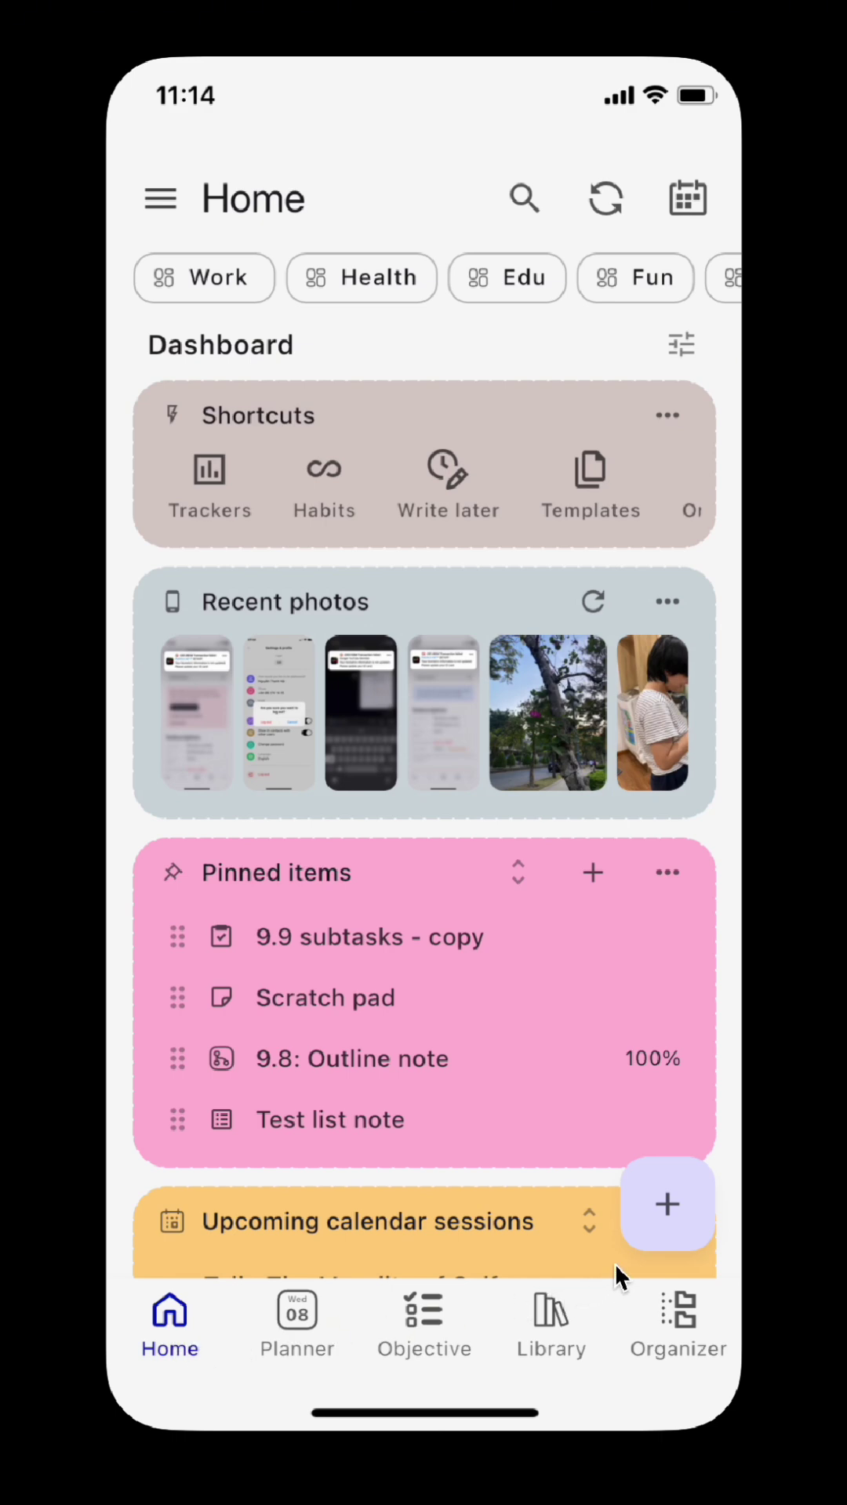
click(671, 1203)
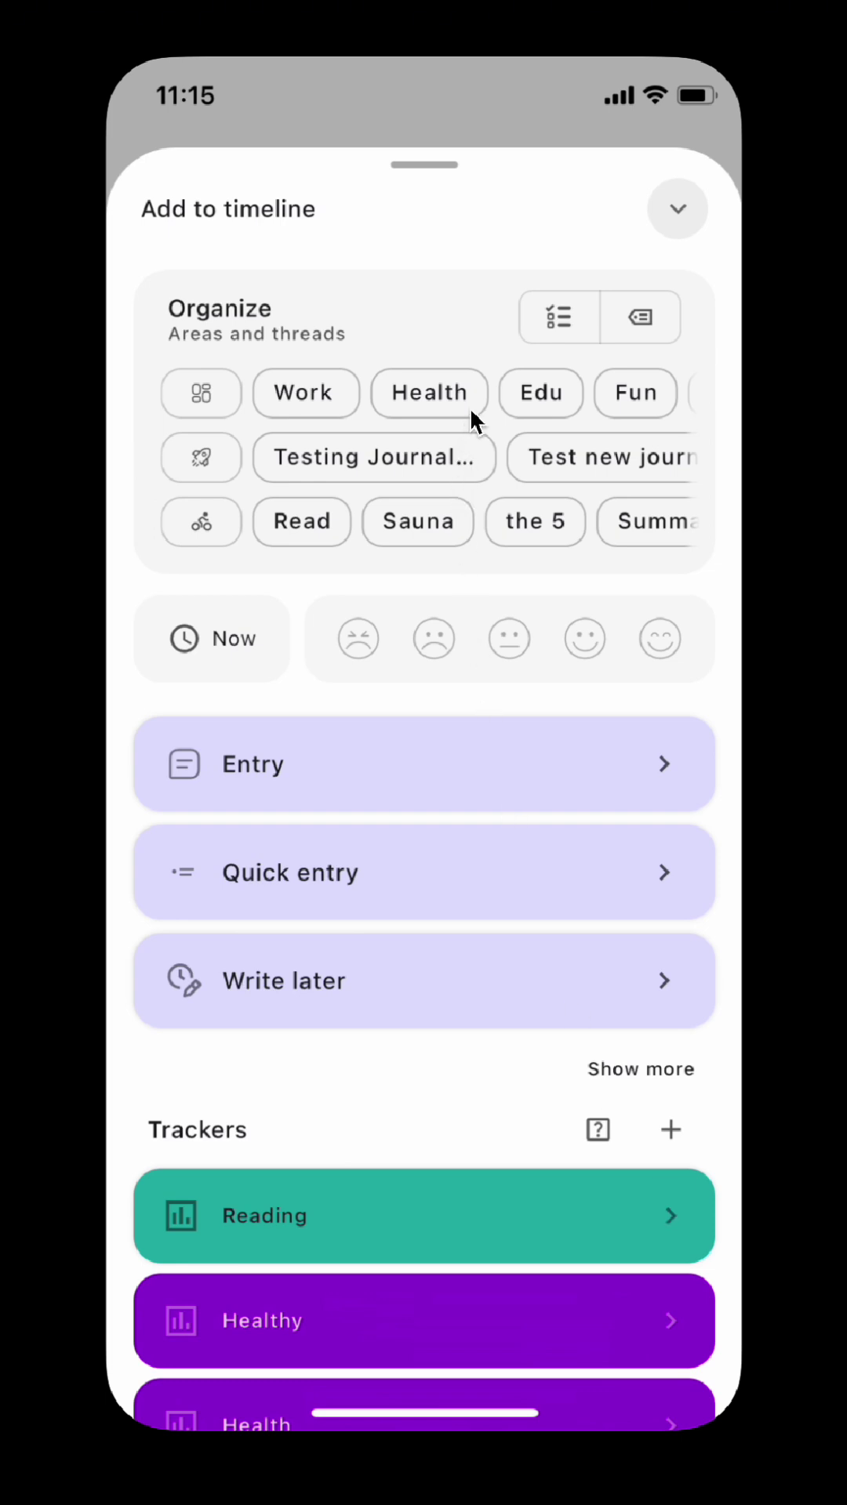
click(650, 312)
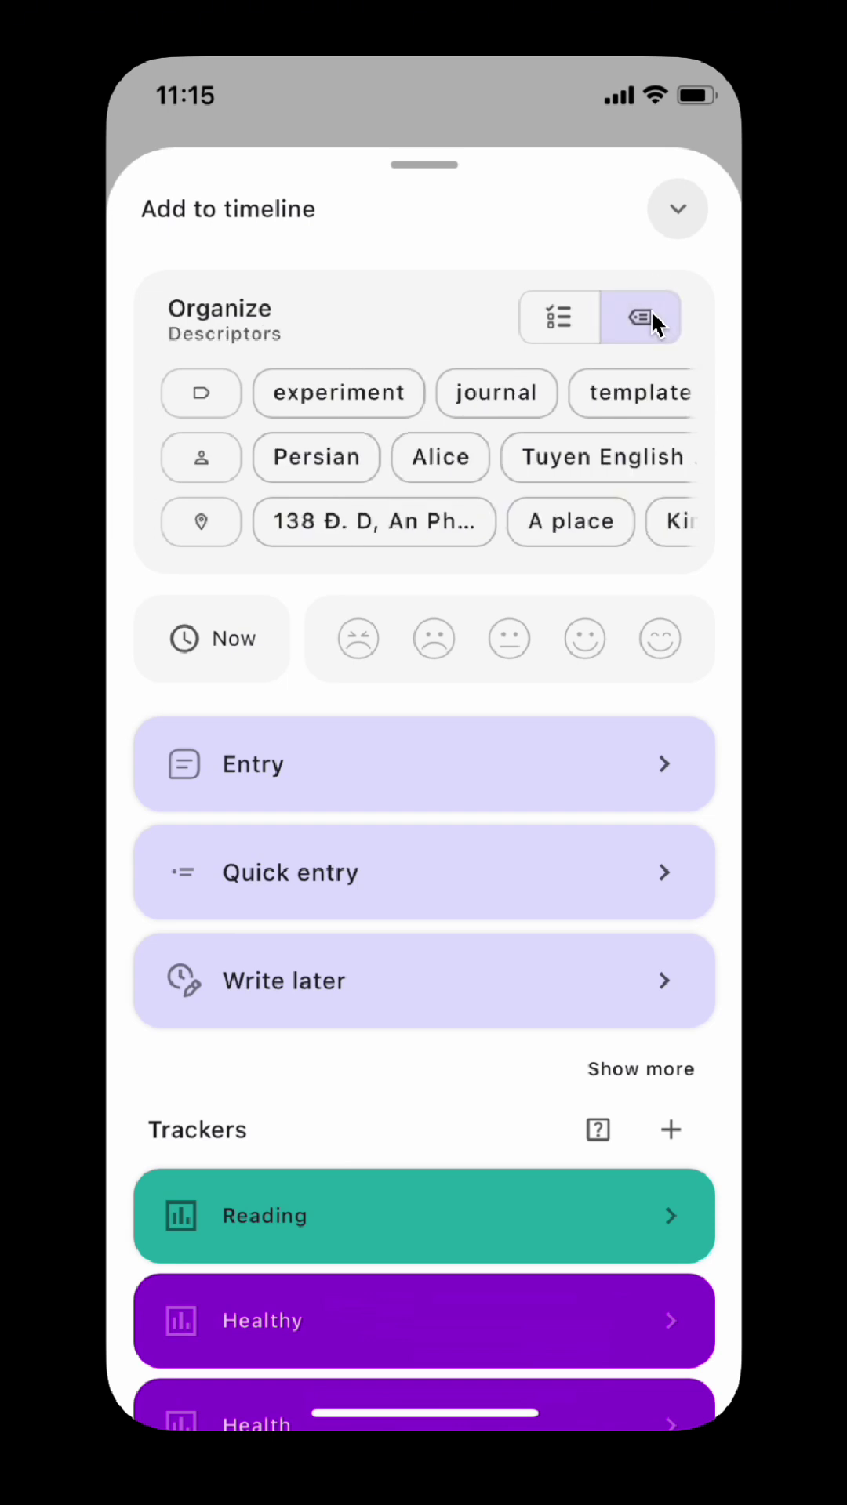
click(553, 318)
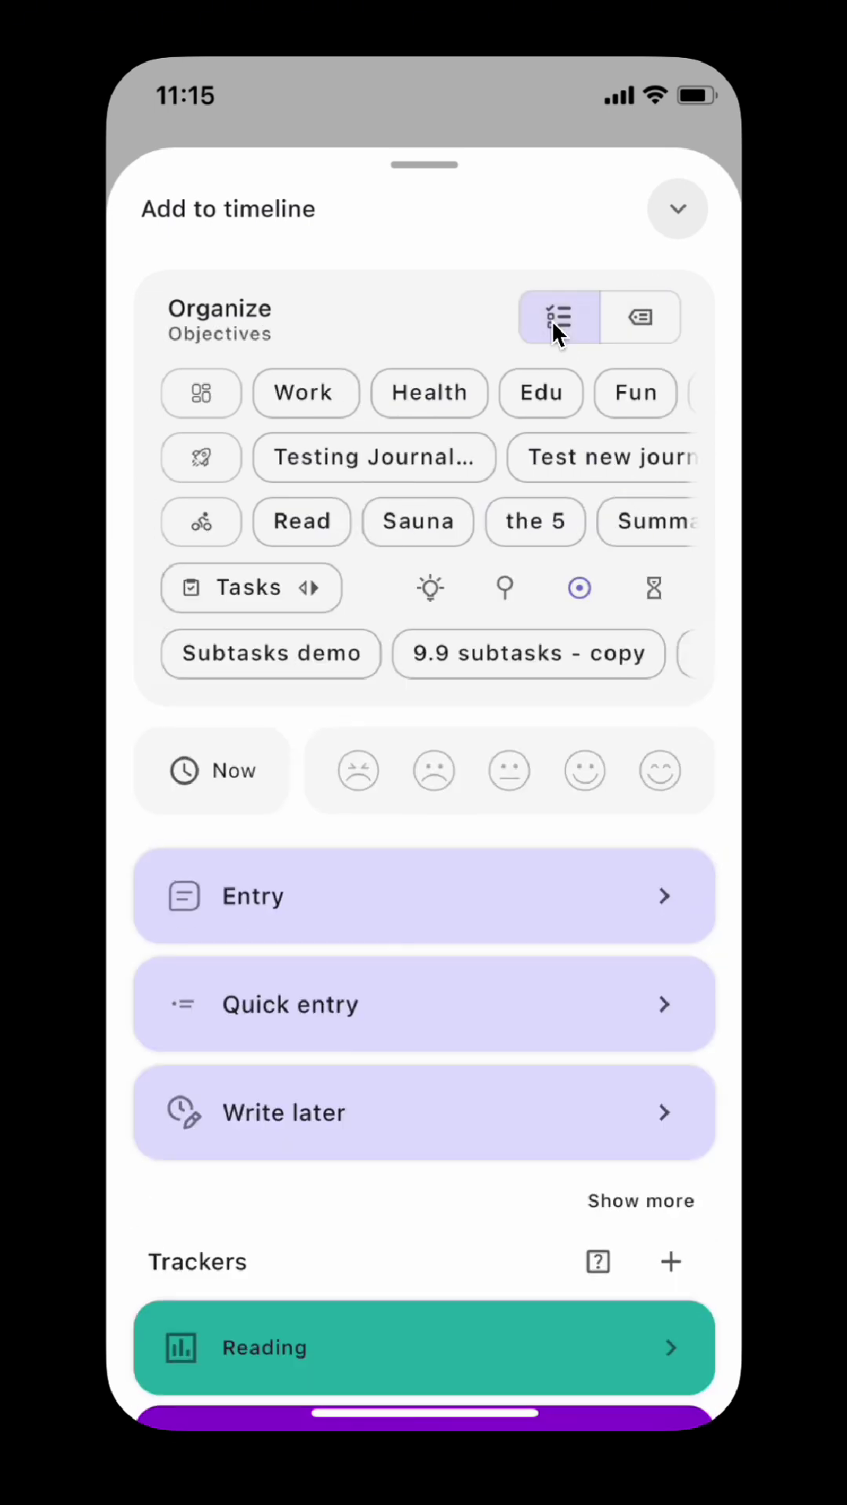
click(286, 588)
click(286, 590)
Choose the Good mood and drag afraid into Negative and amazing into Positive.
click(586, 770)
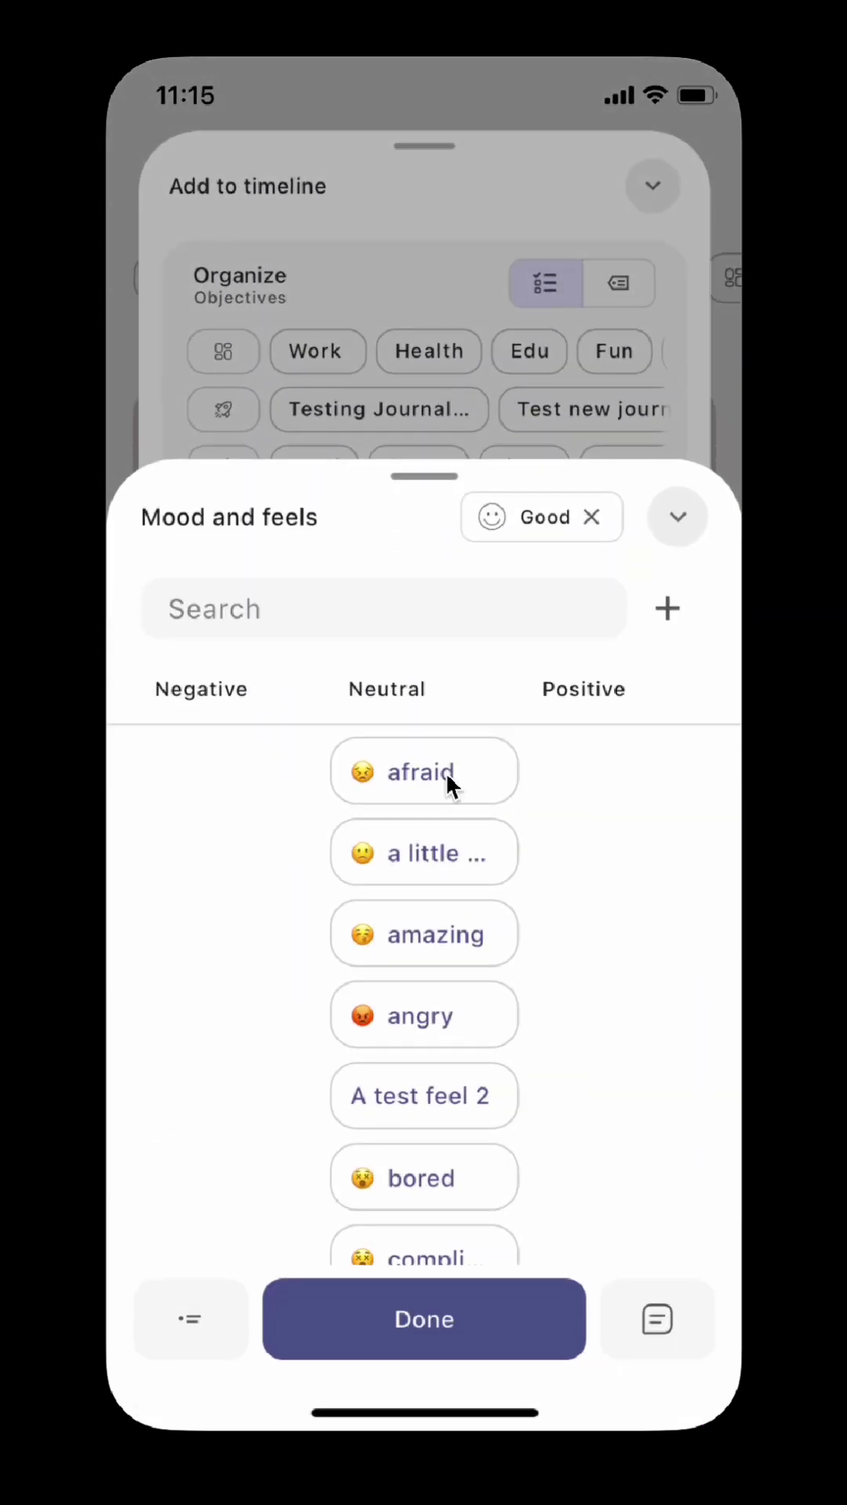
drag(444, 769, 238, 762)
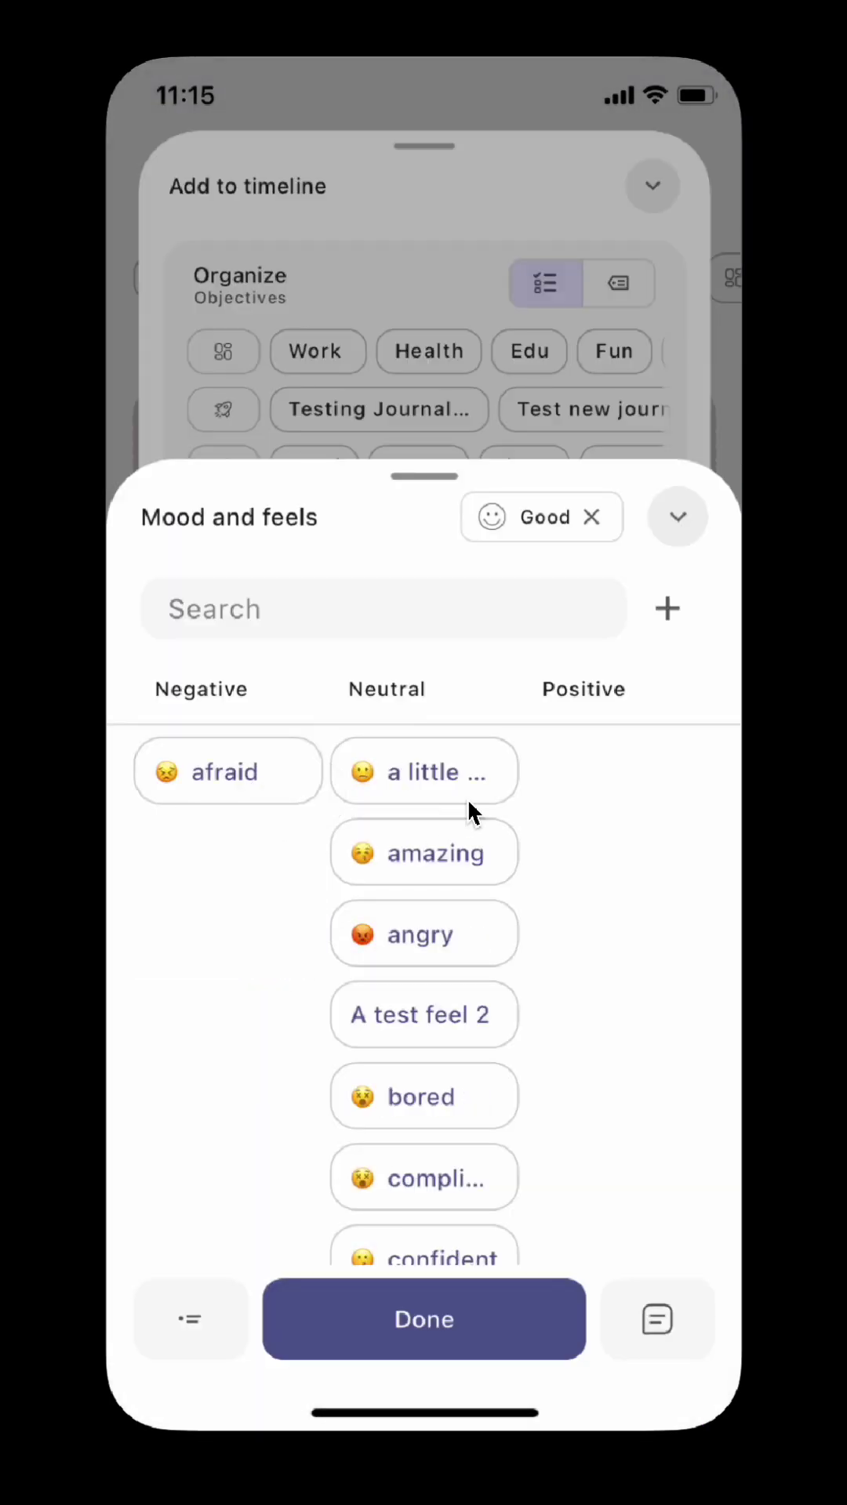
drag(442, 774, 196, 853)
drag(421, 754, 619, 770)
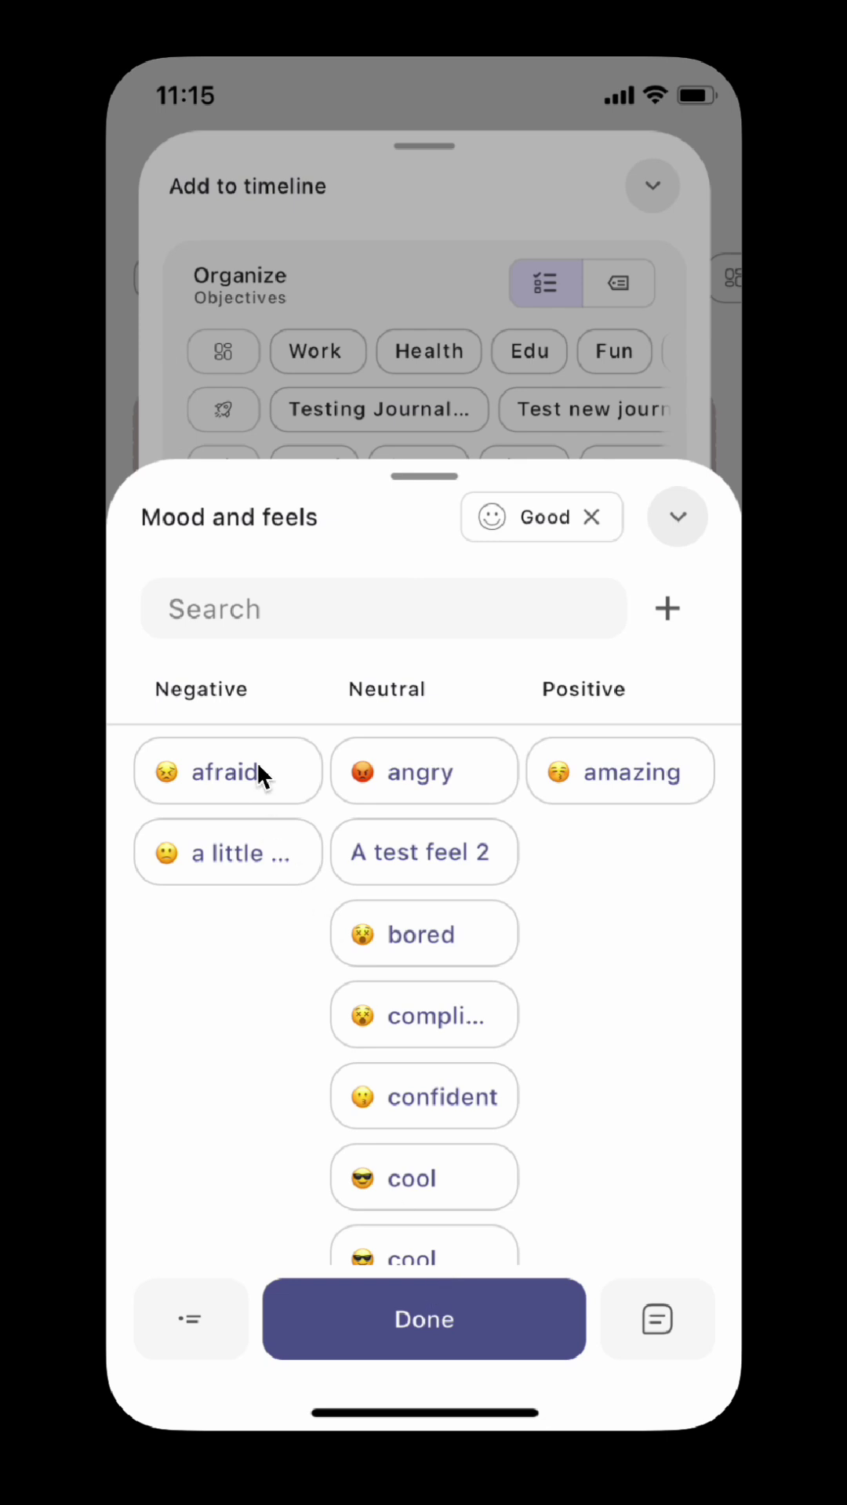
Mark afraid, angry and amazing as current feelings, confirm with Done, and close the sheet.
click(294, 759)
click(508, 770)
click(618, 765)
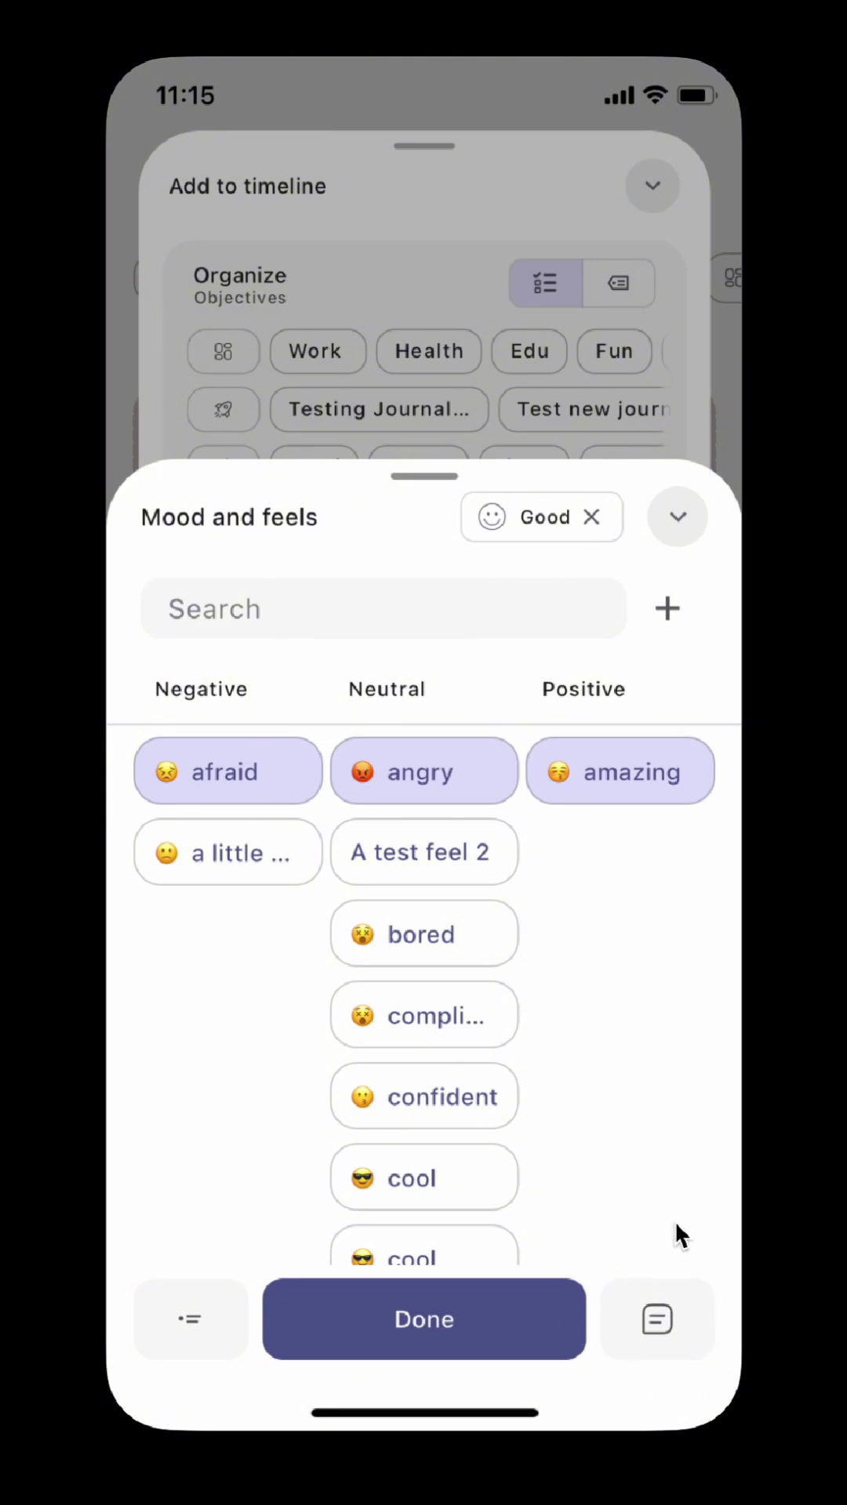
click(495, 1319)
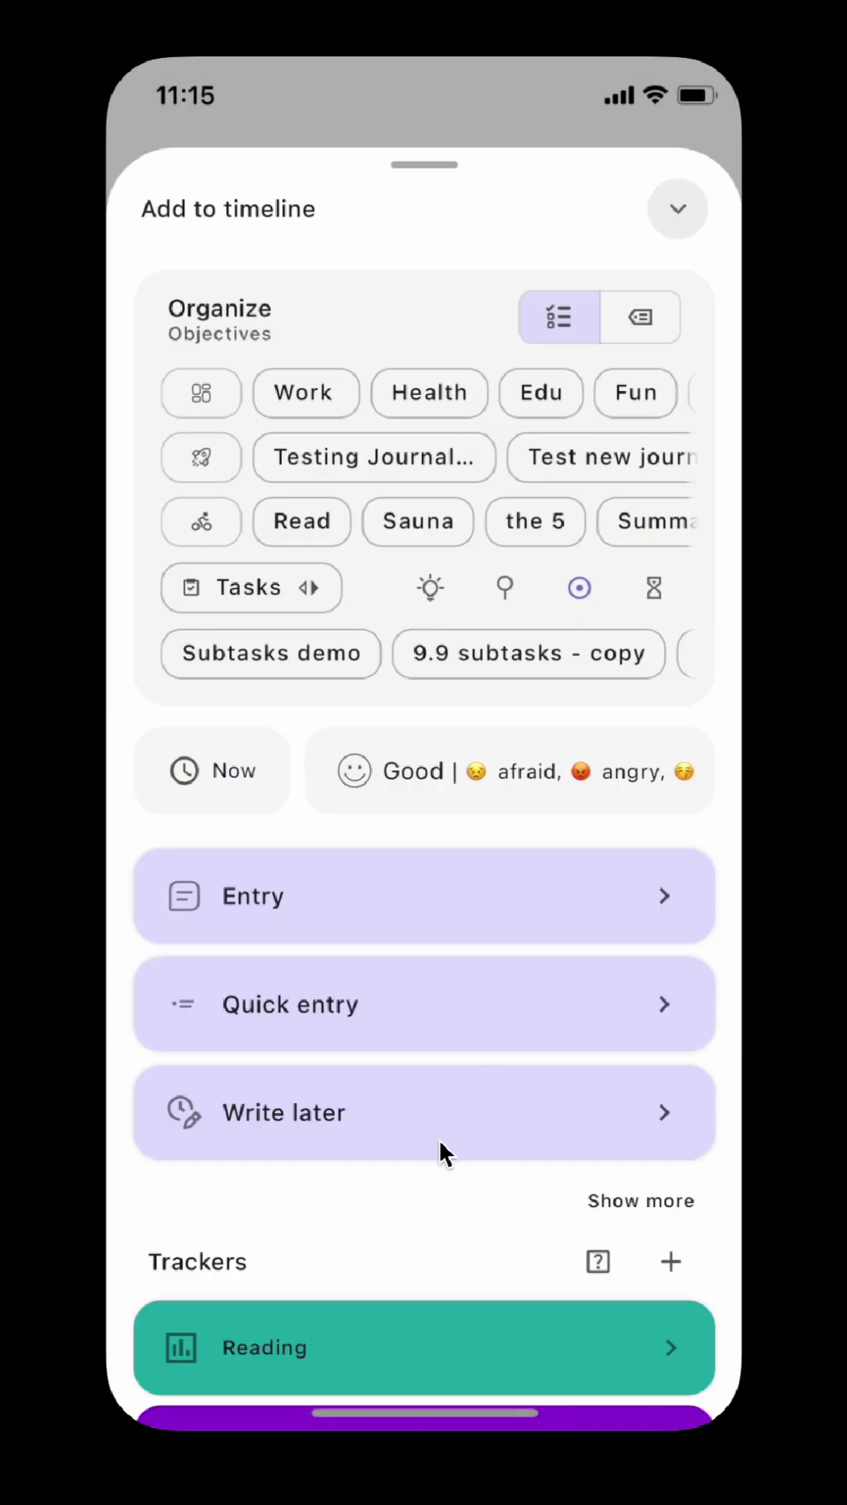
drag(397, 1252, 515, 730)
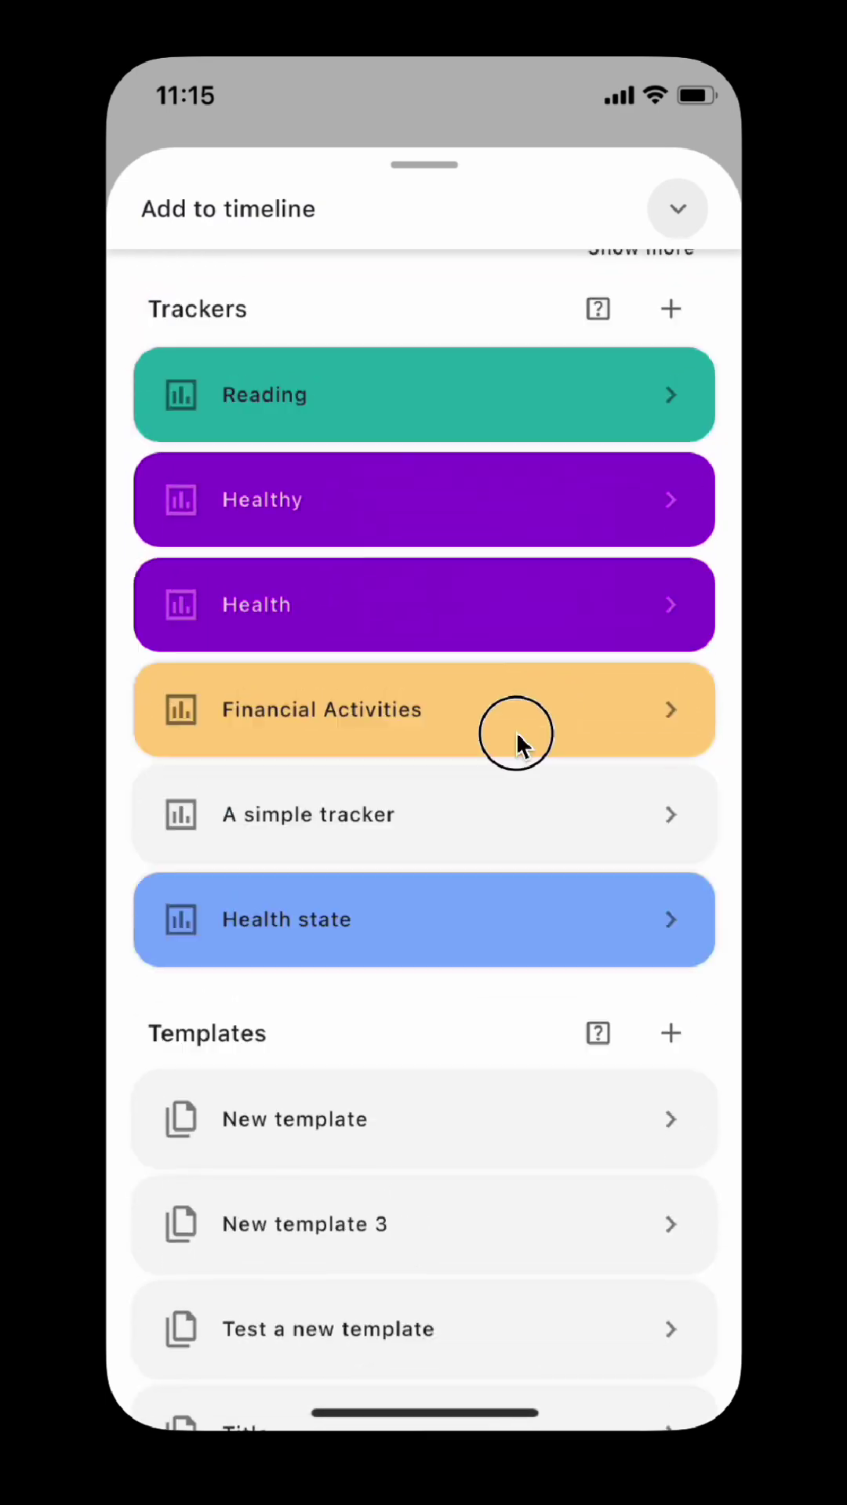
click(671, 205)
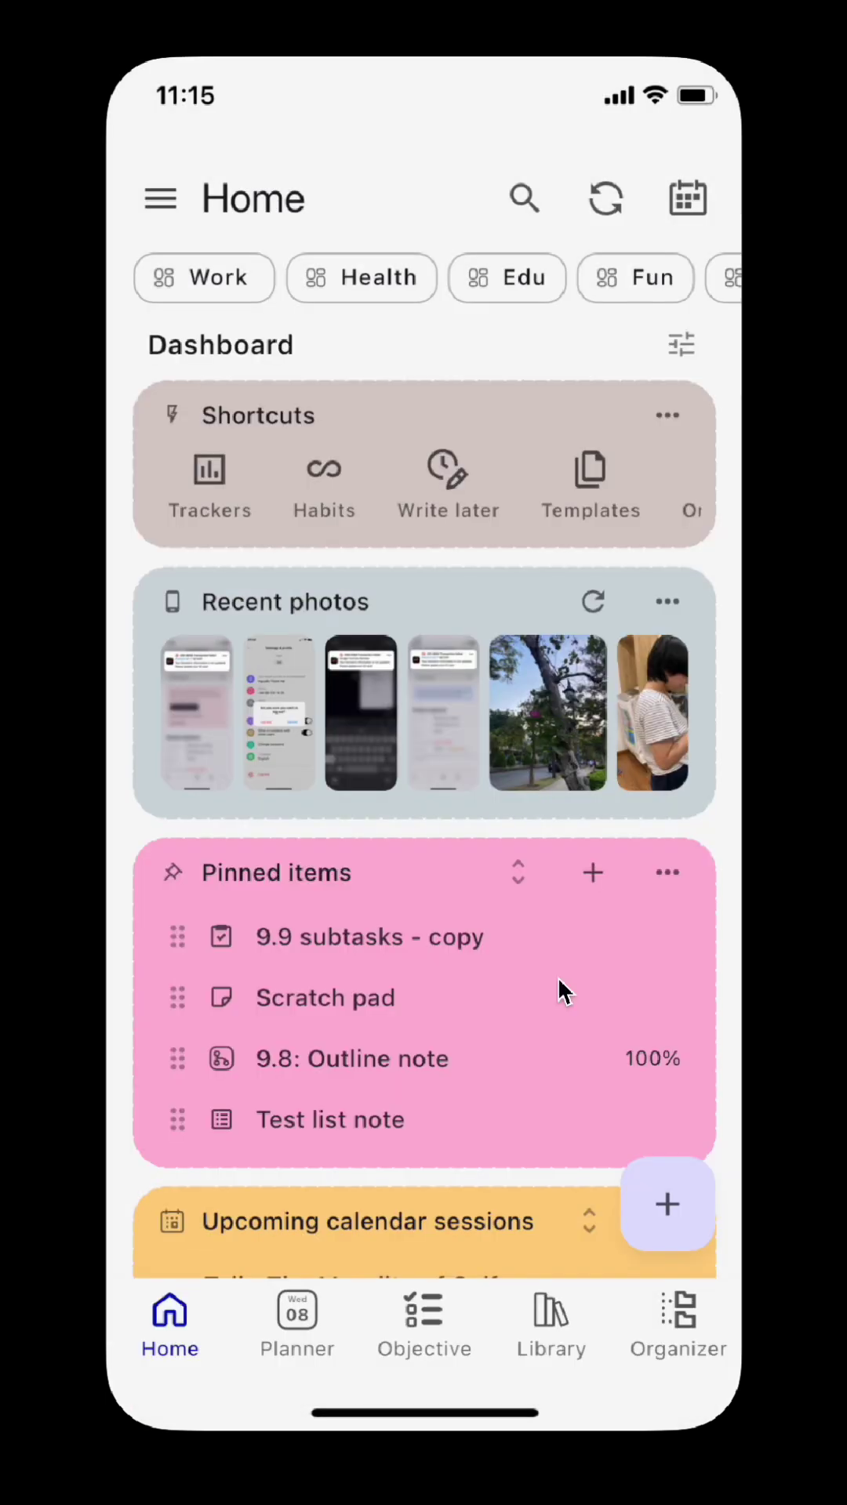
click(299, 1333)
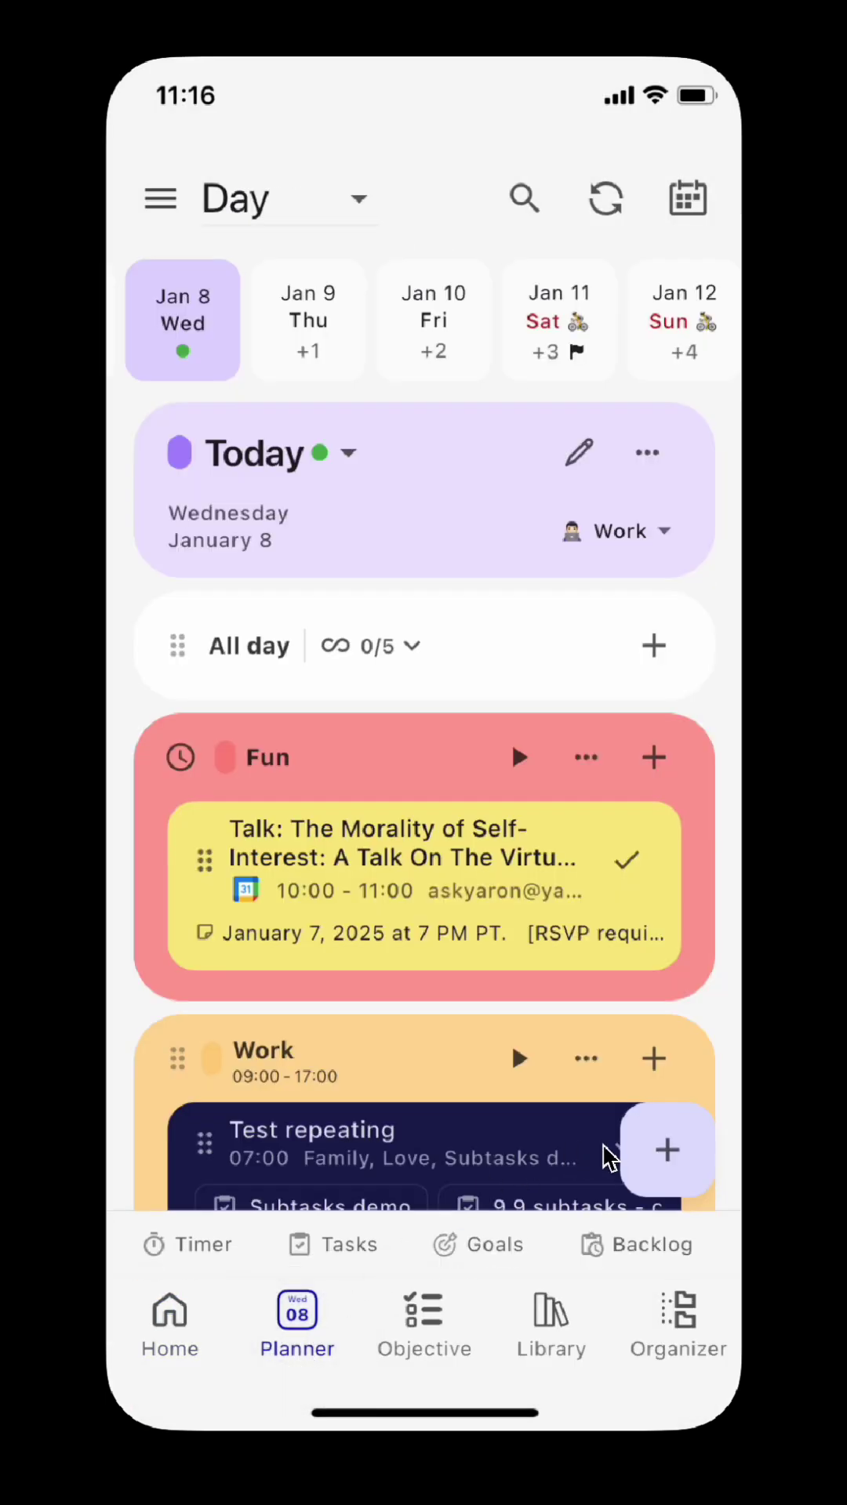
click(657, 1149)
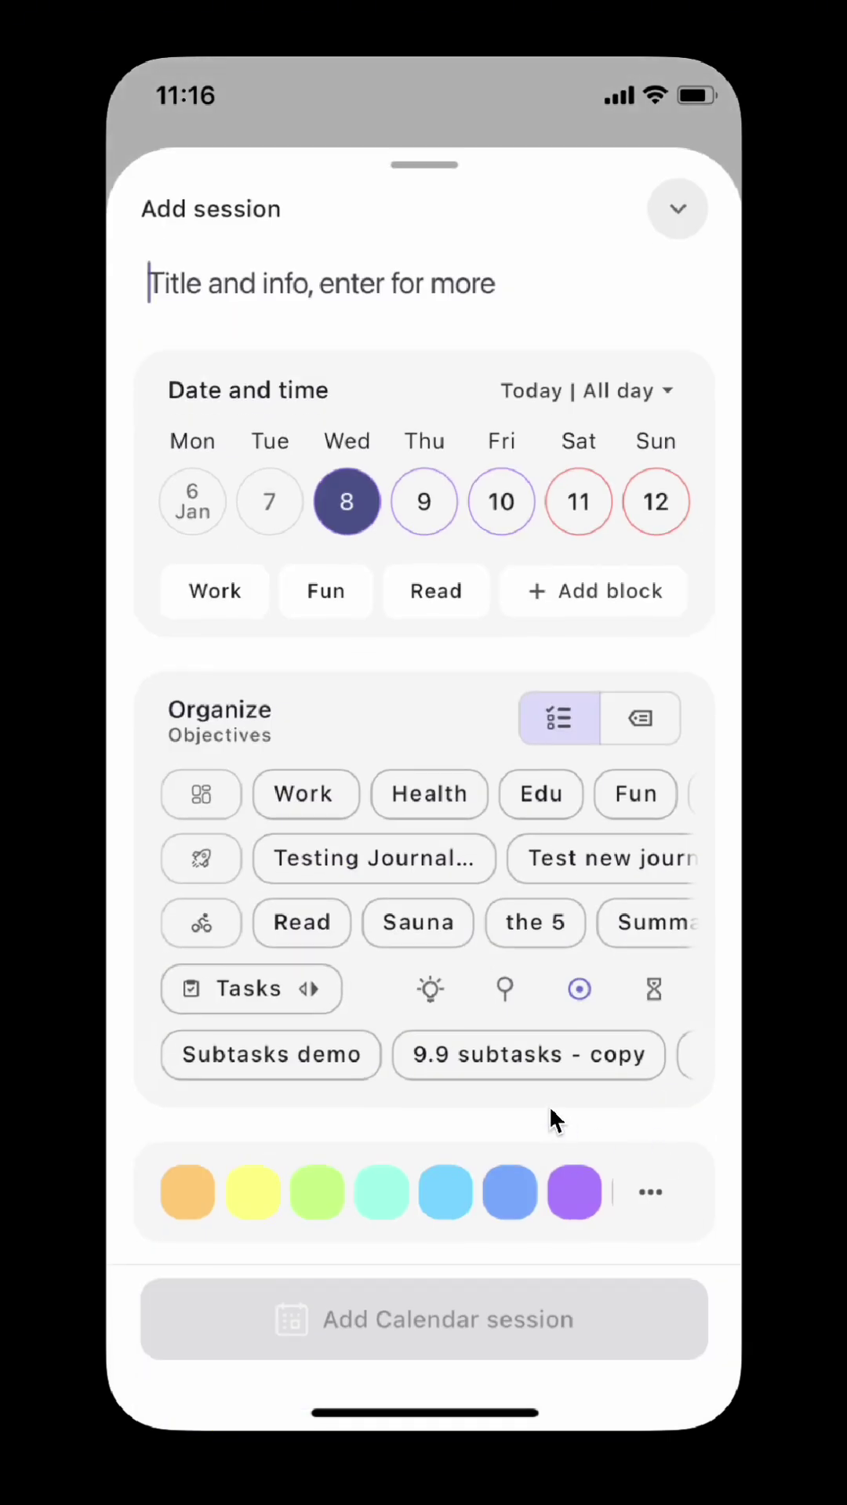
drag(551, 1119, 500, 598)
drag(400, 1008, 463, 1011)
click(677, 210)
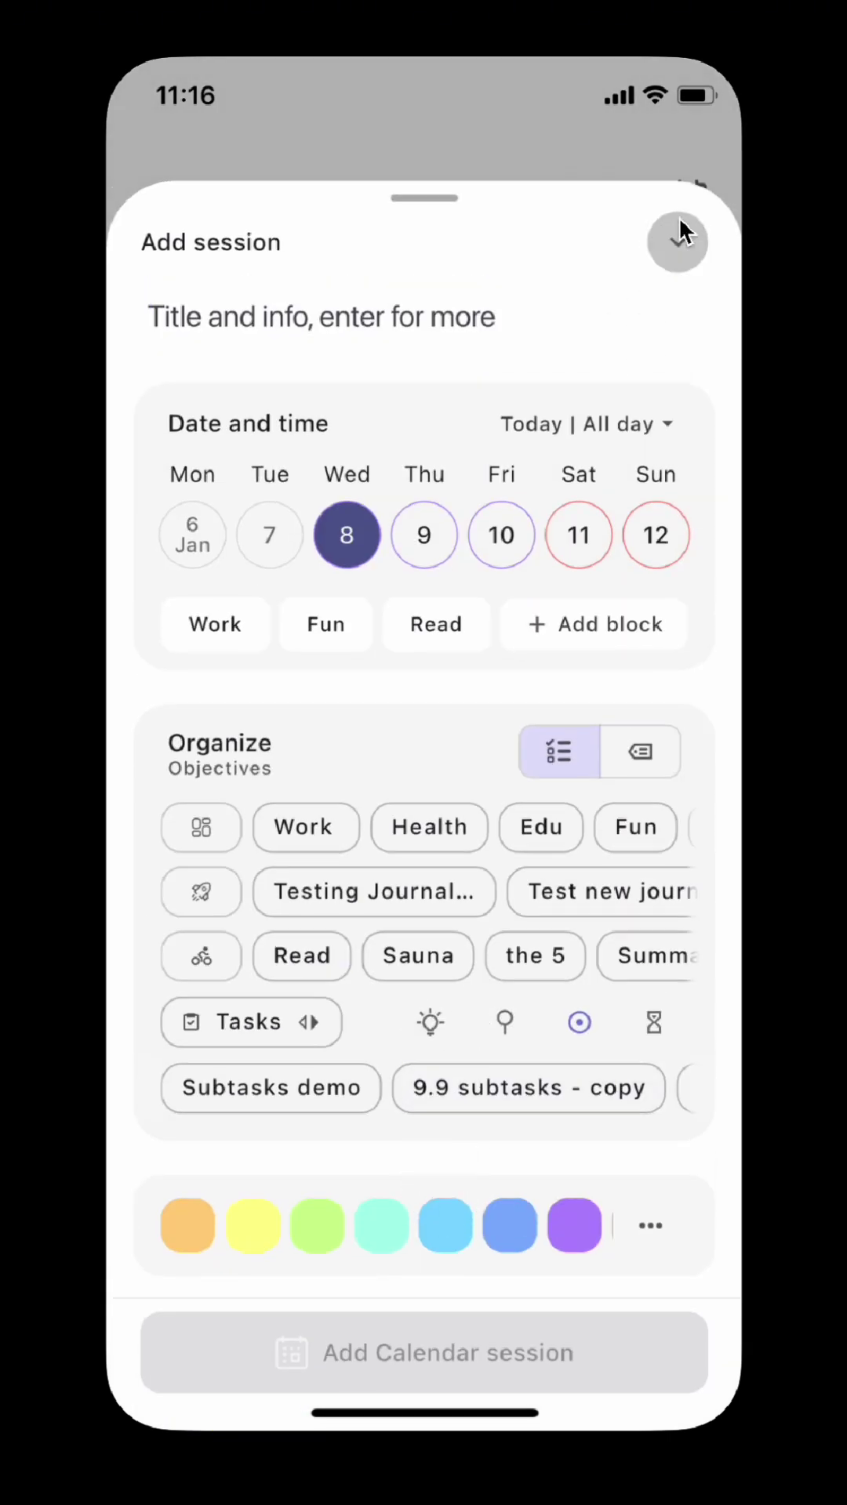
click(421, 1321)
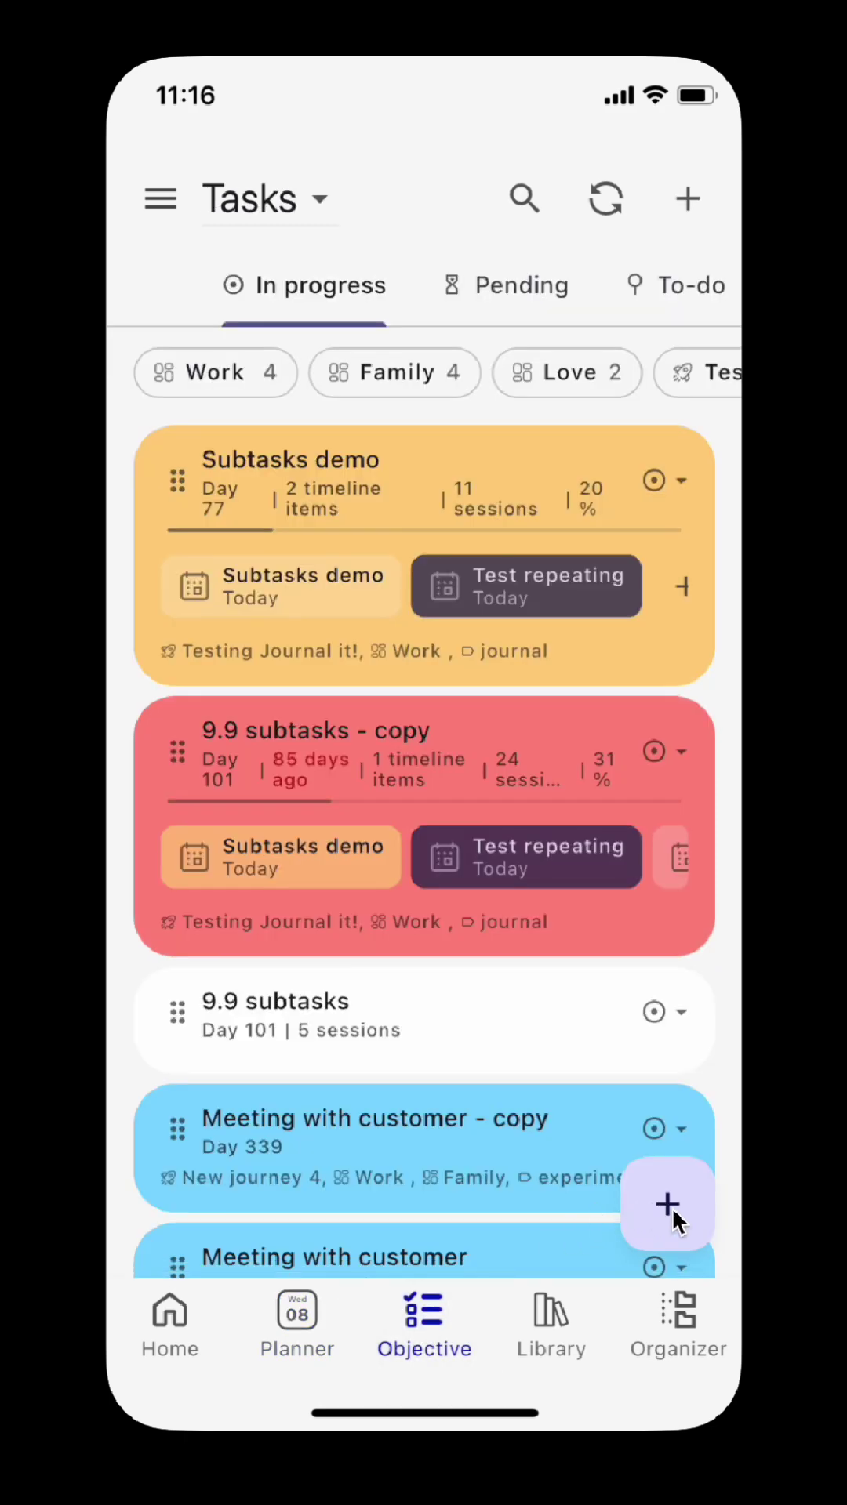
click(671, 1206)
click(668, 1075)
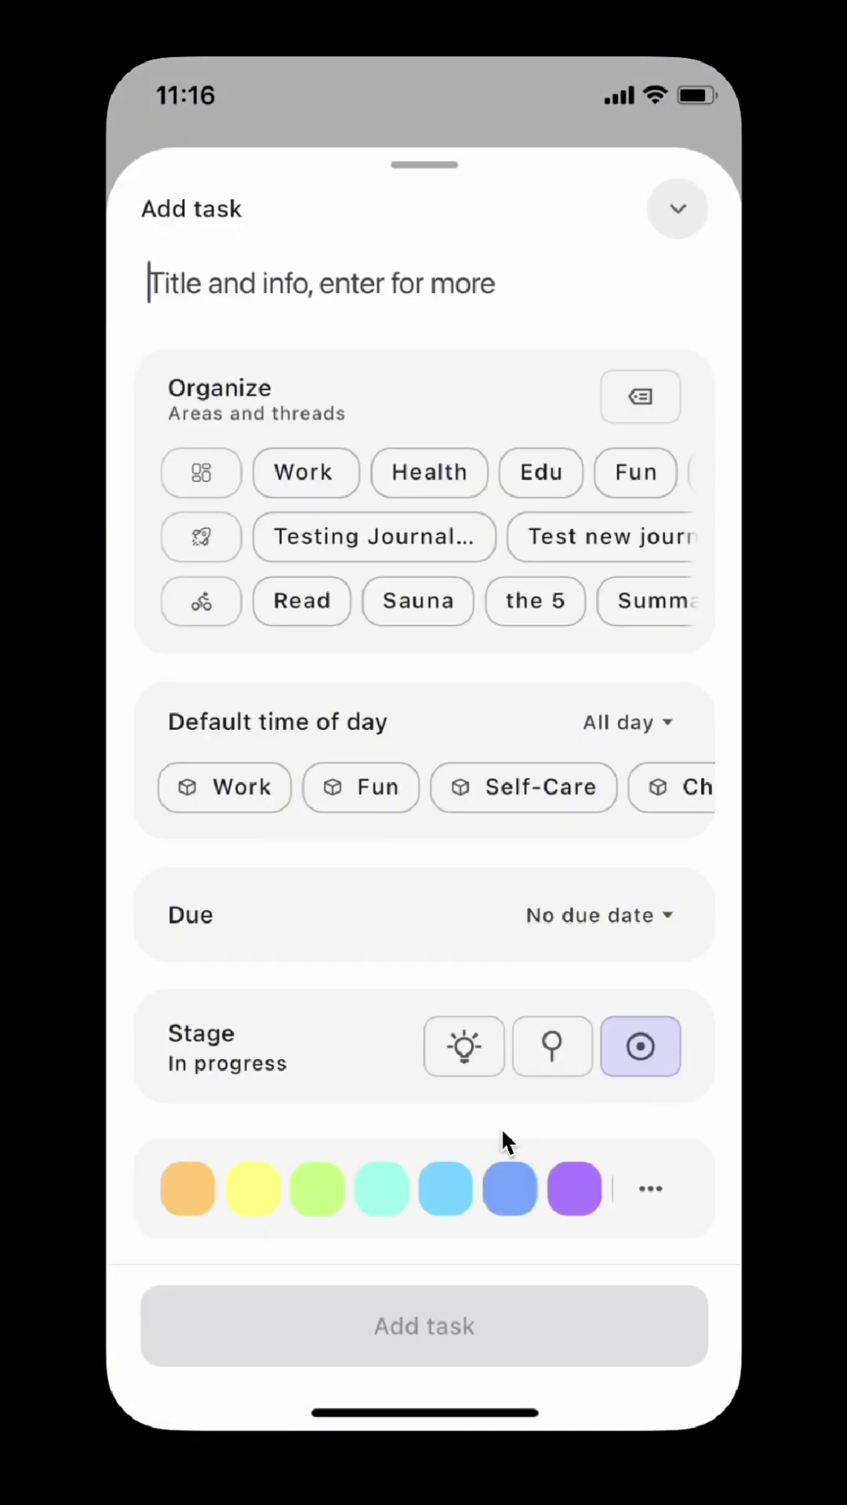
drag(510, 1143, 555, 902)
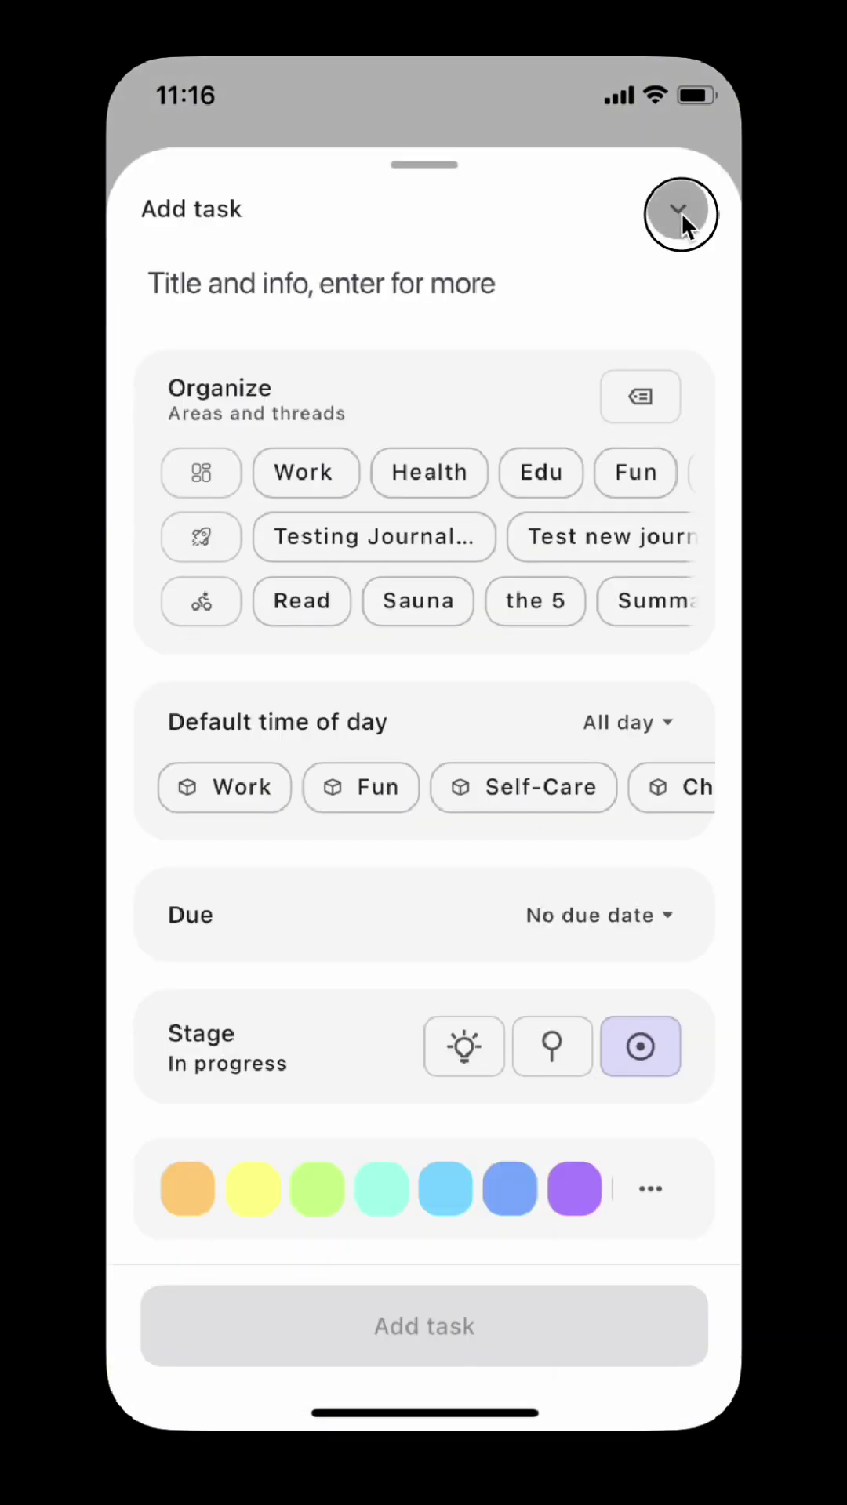
click(681, 212)
click(406, 1329)
click(668, 1194)
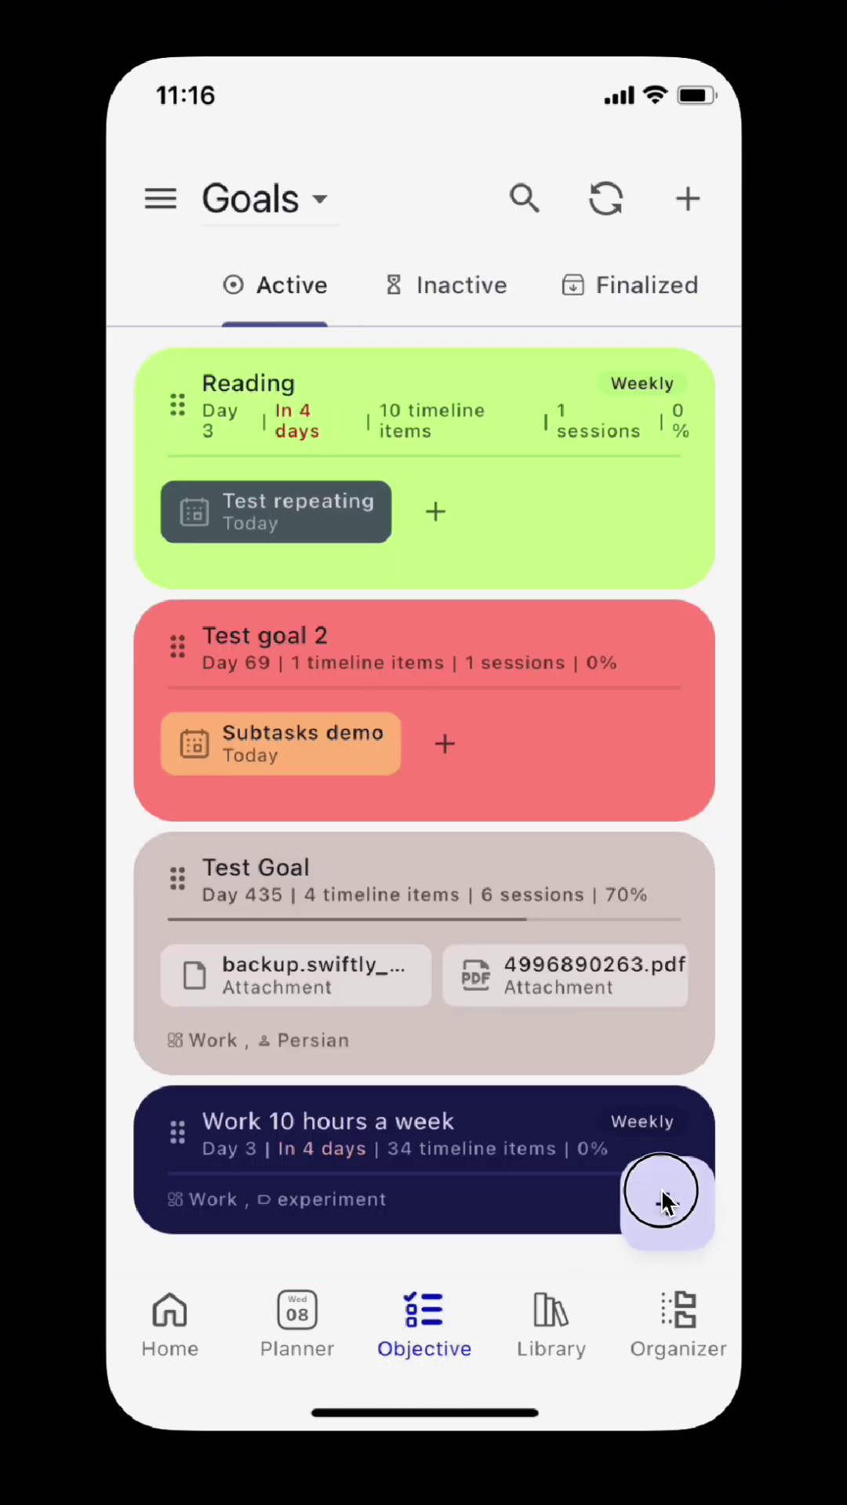
click(670, 1084)
drag(585, 1070, 553, 847)
click(679, 213)
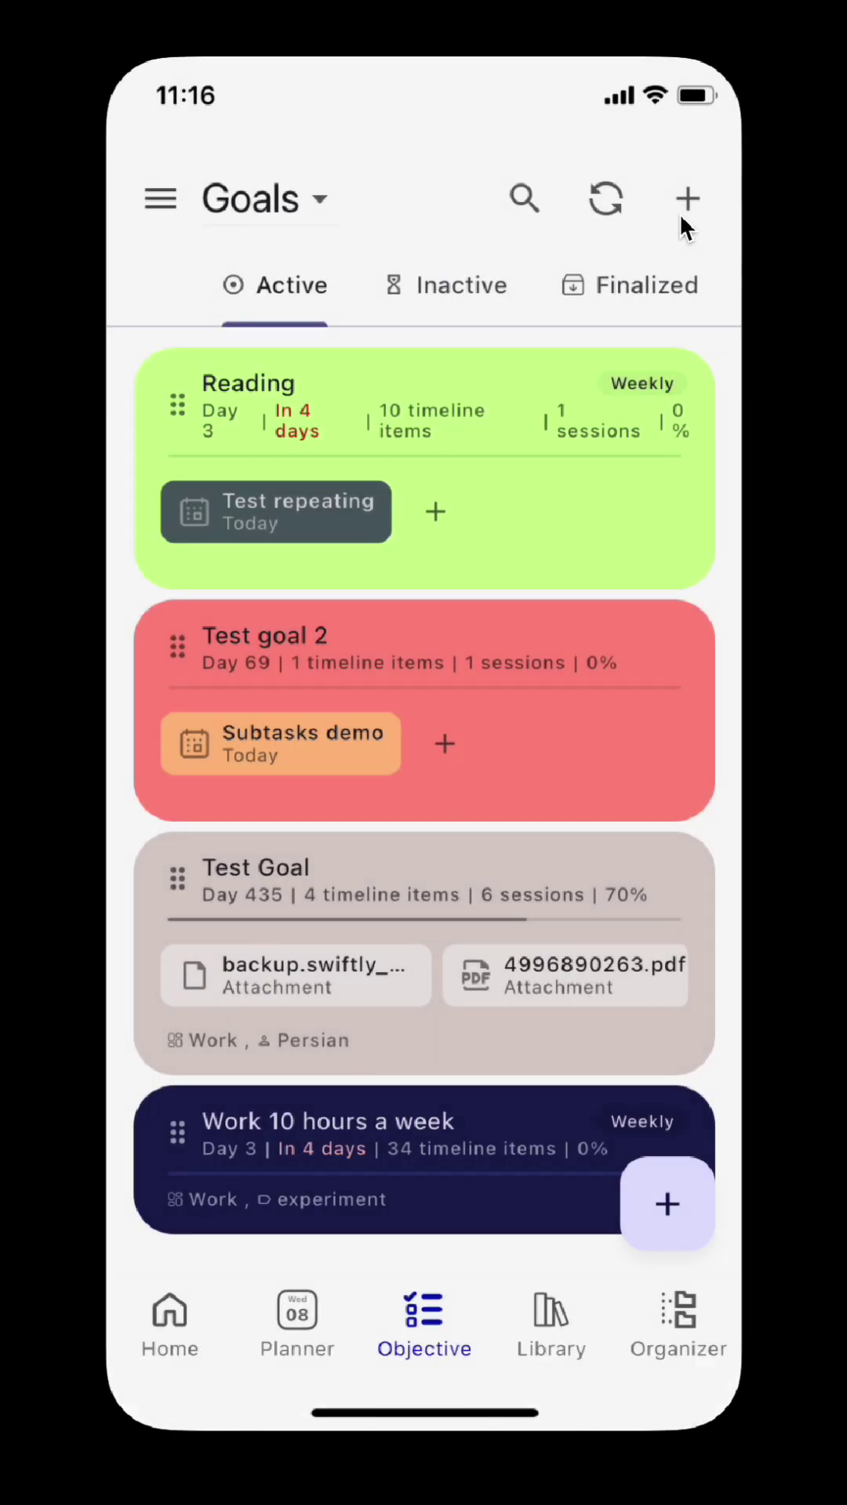
click(552, 1319)
click(676, 1206)
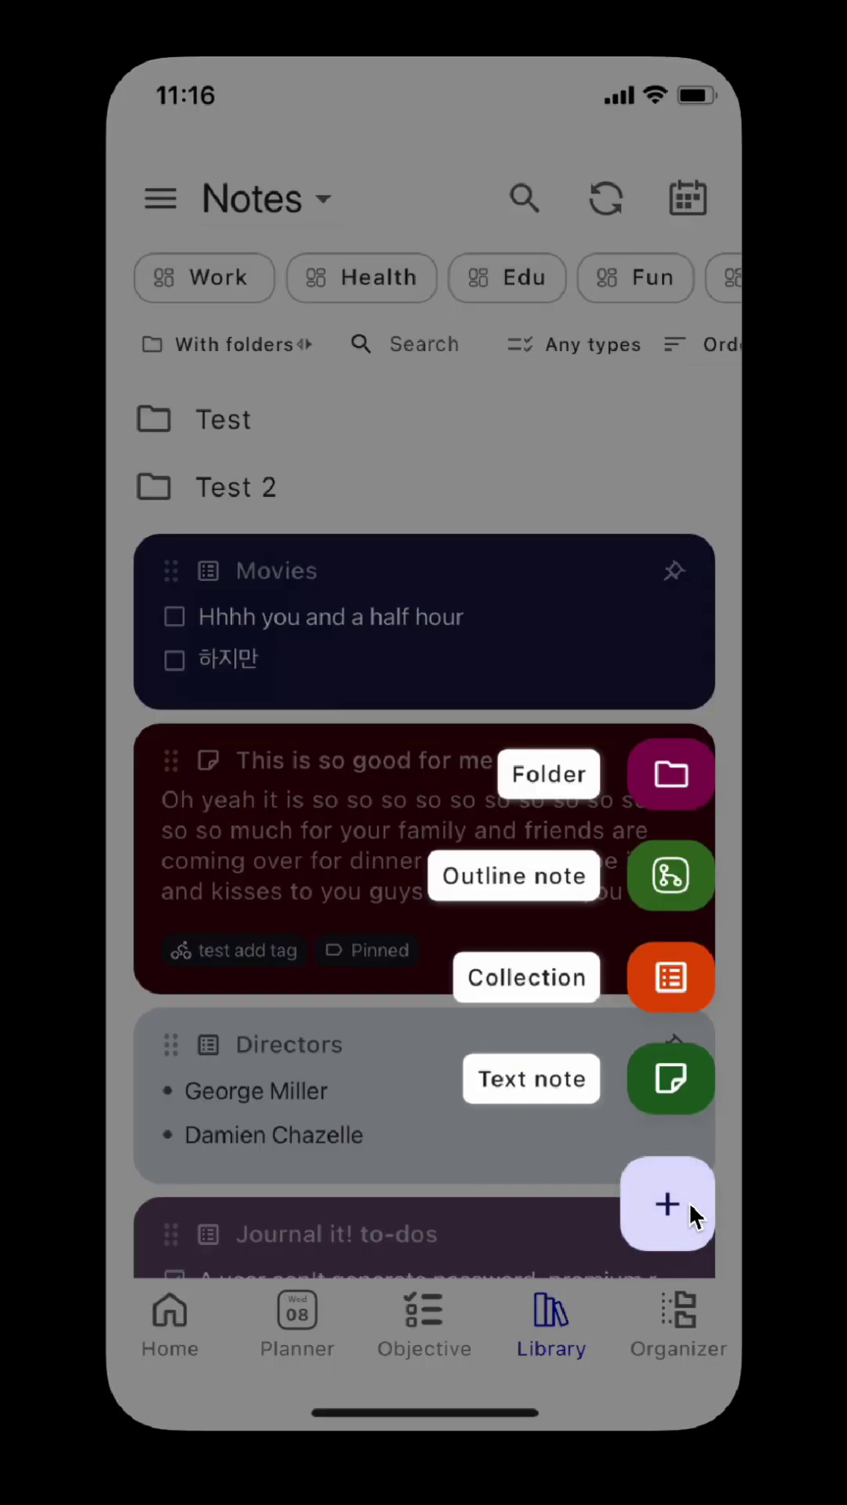
click(674, 1202)
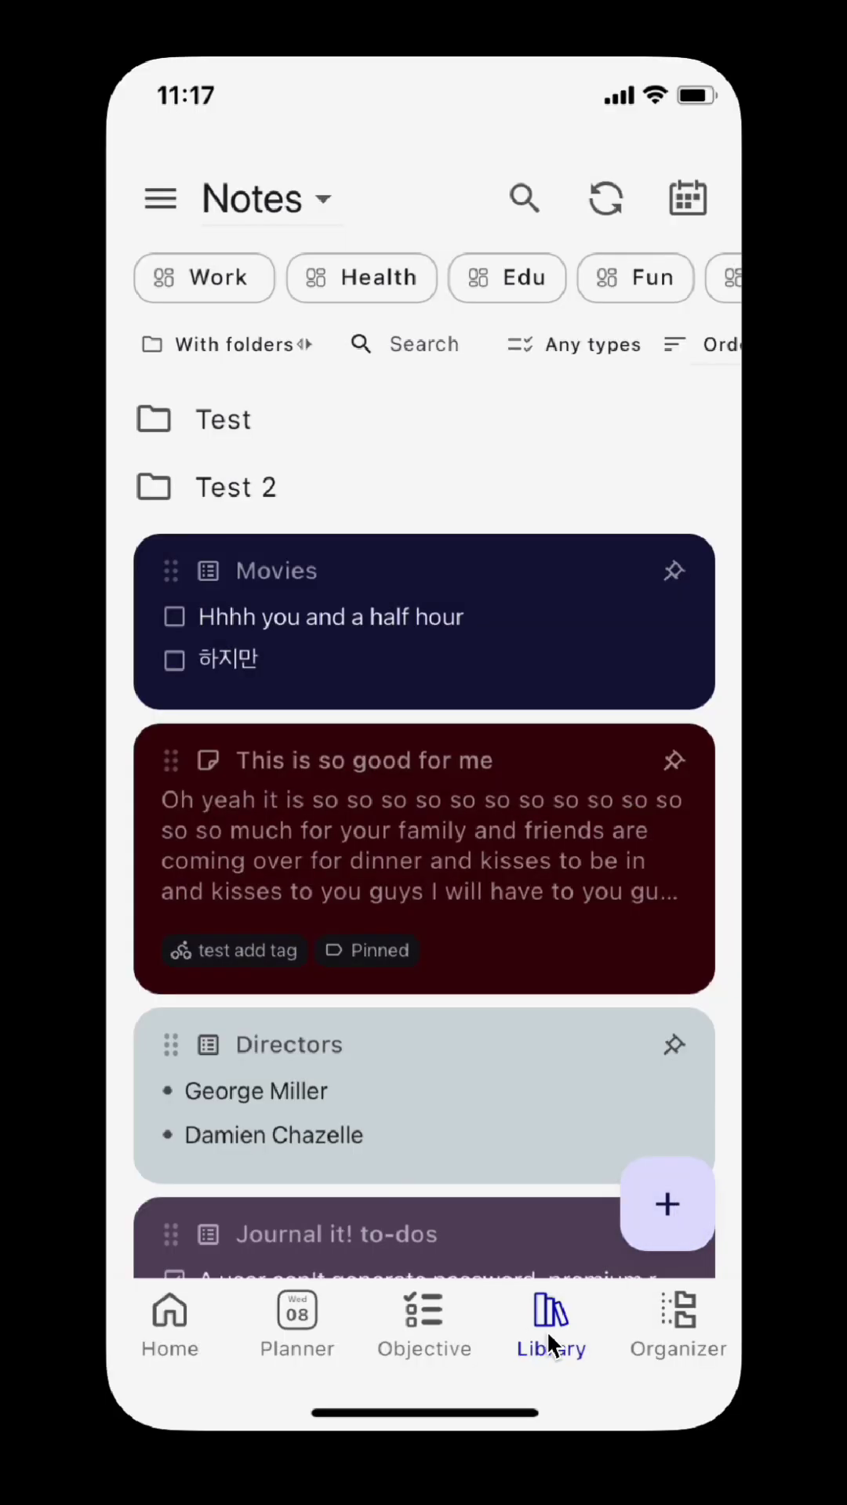
click(549, 1329)
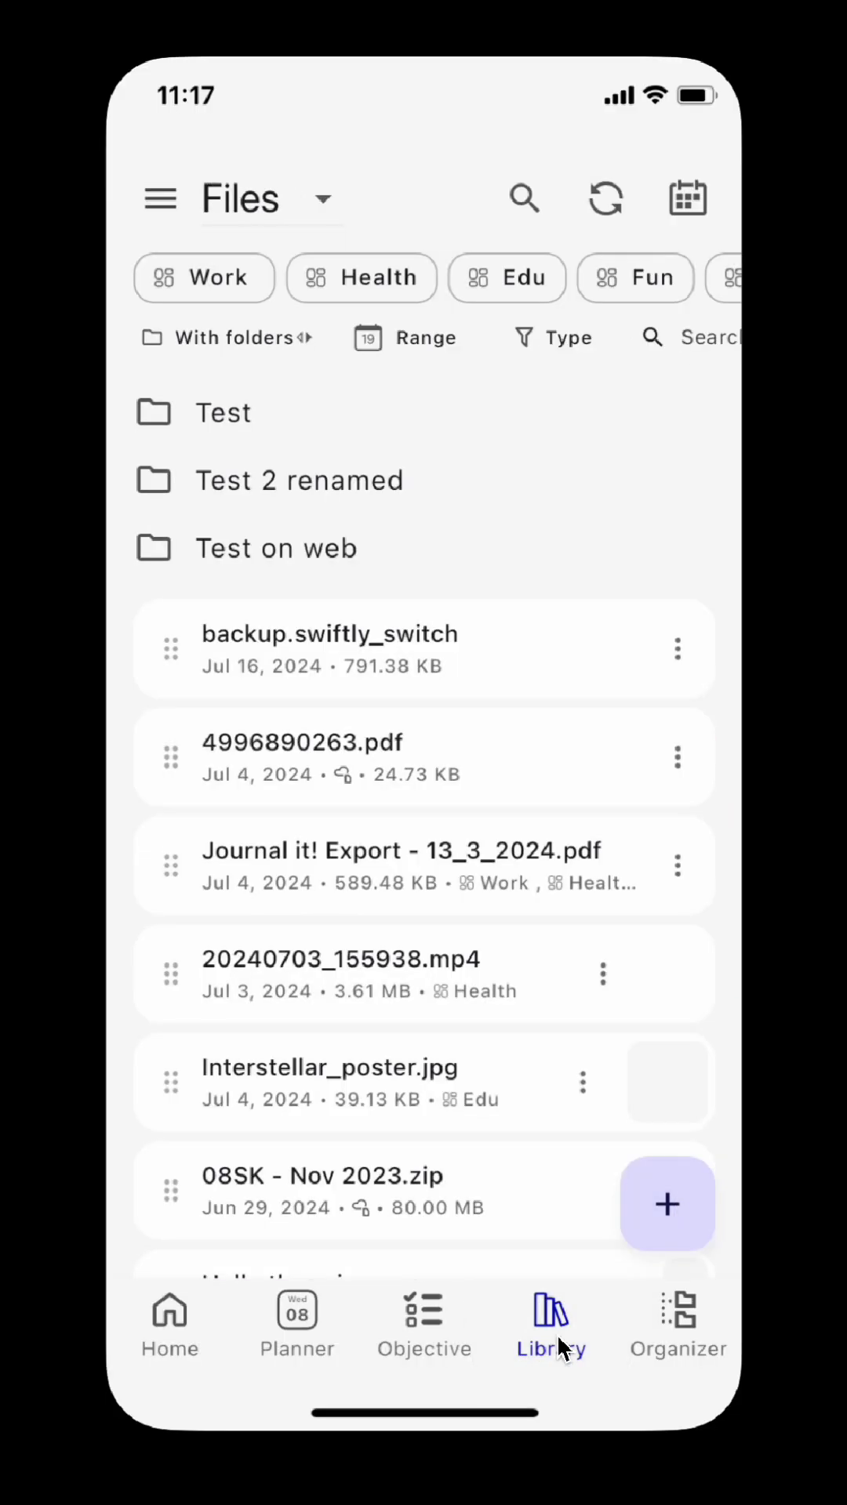
click(181, 1314)
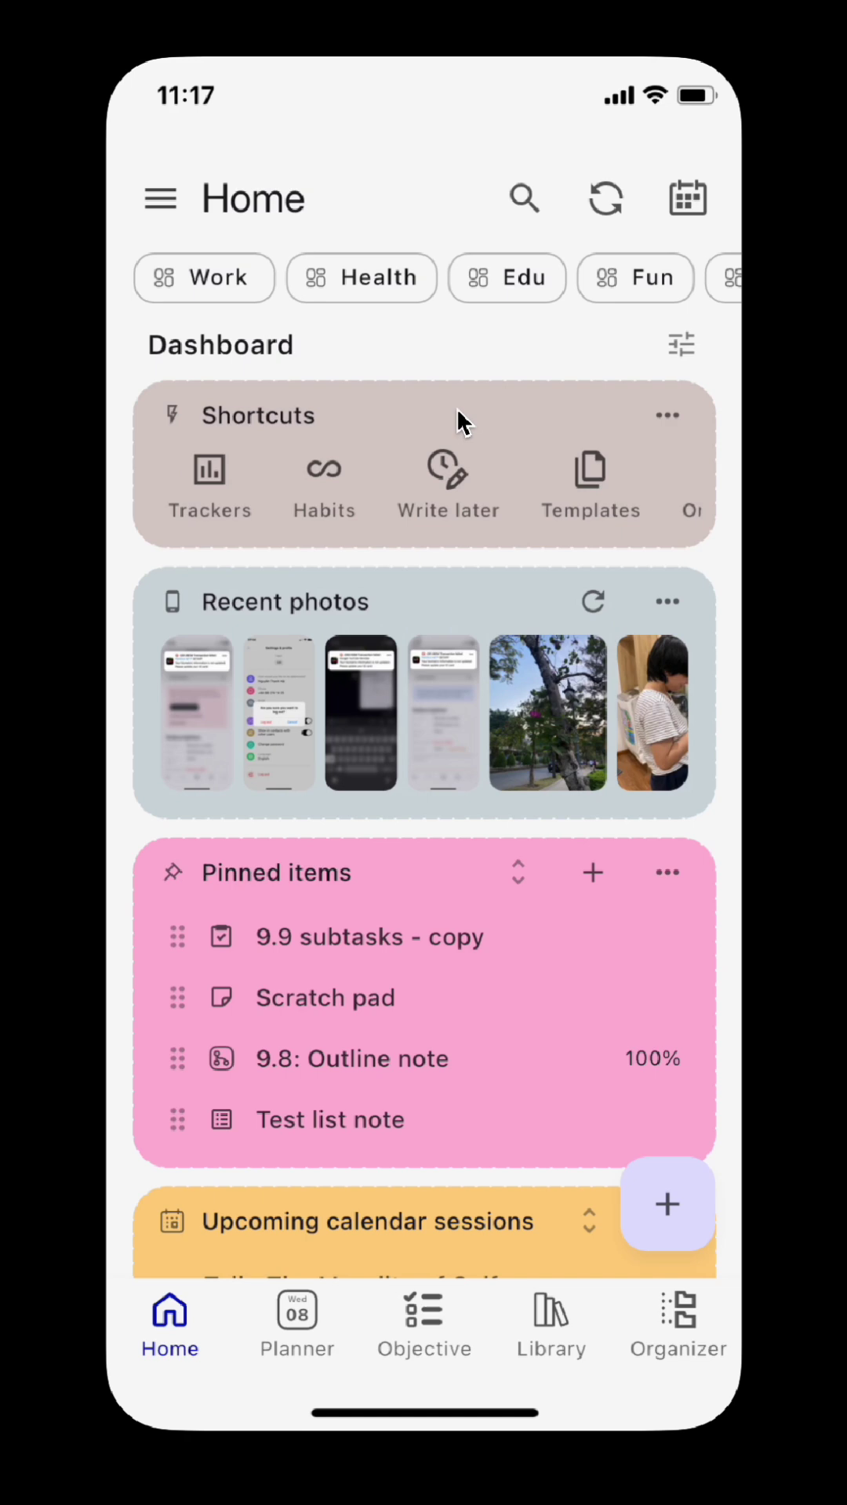
click(518, 199)
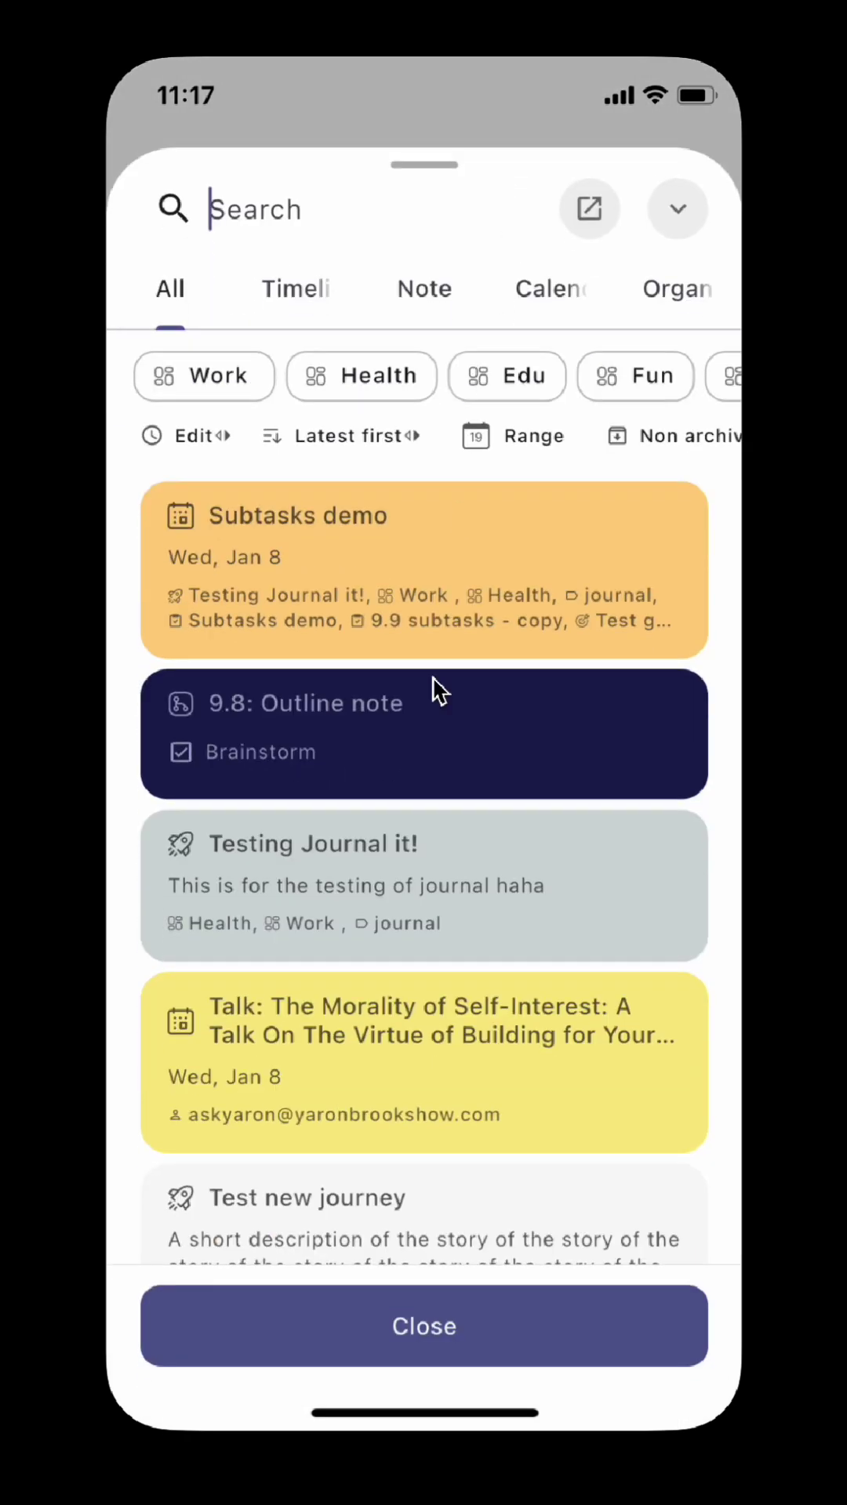
click(305, 288)
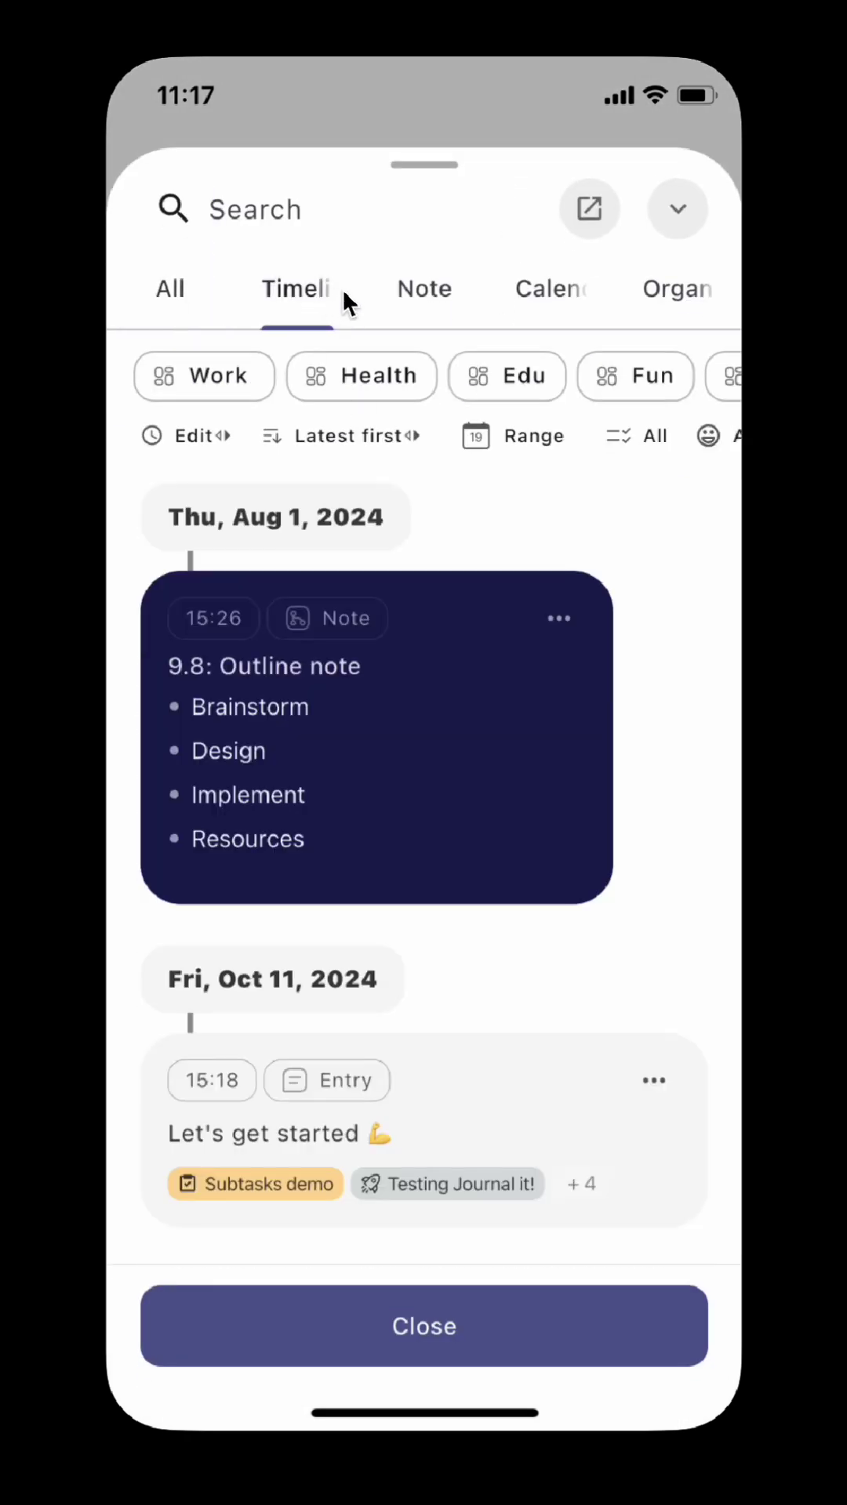
click(439, 294)
click(548, 296)
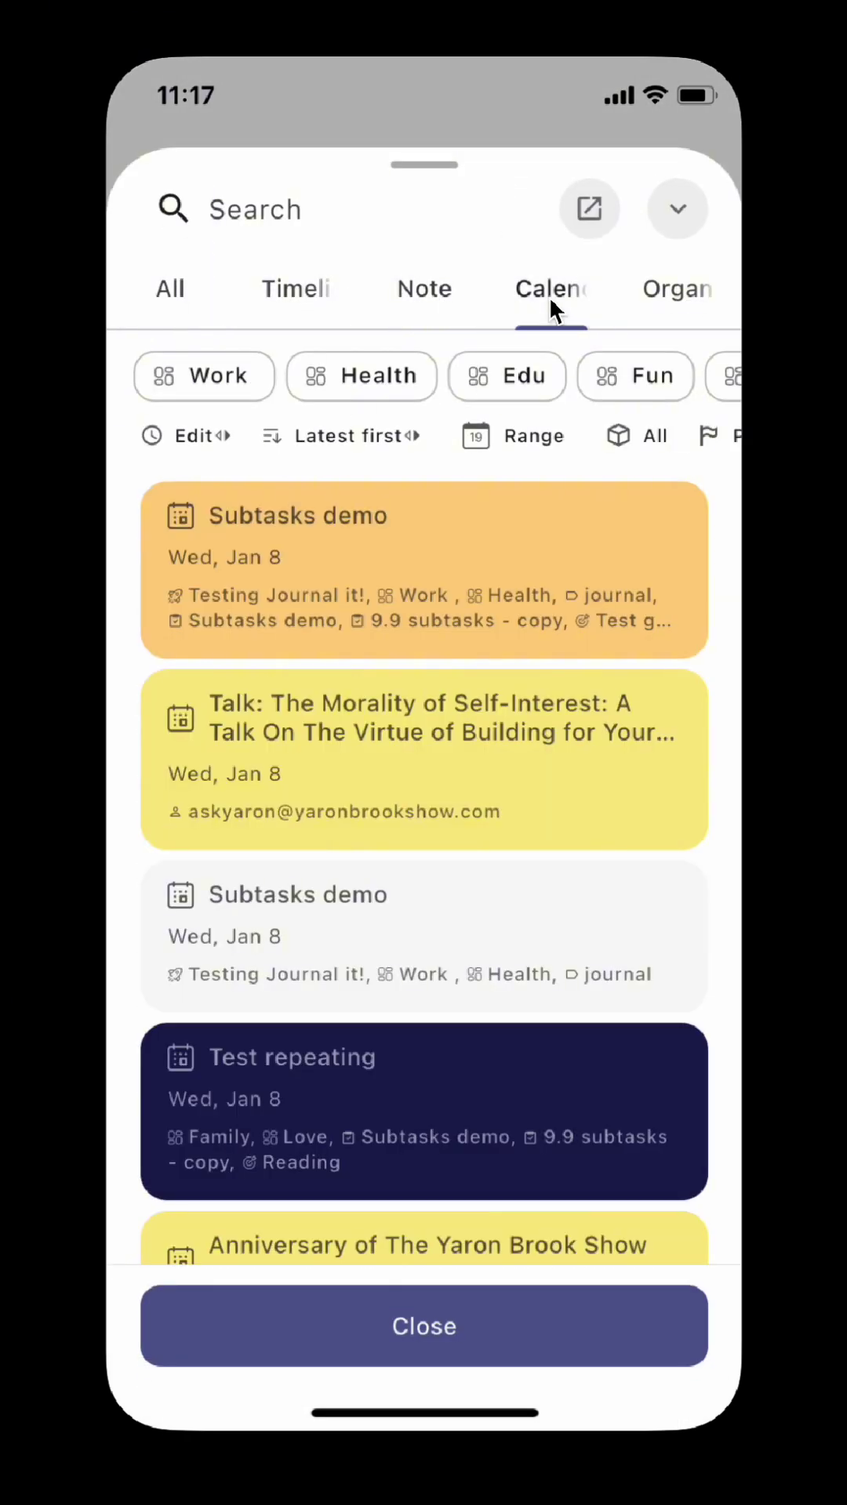
click(667, 292)
click(307, 290)
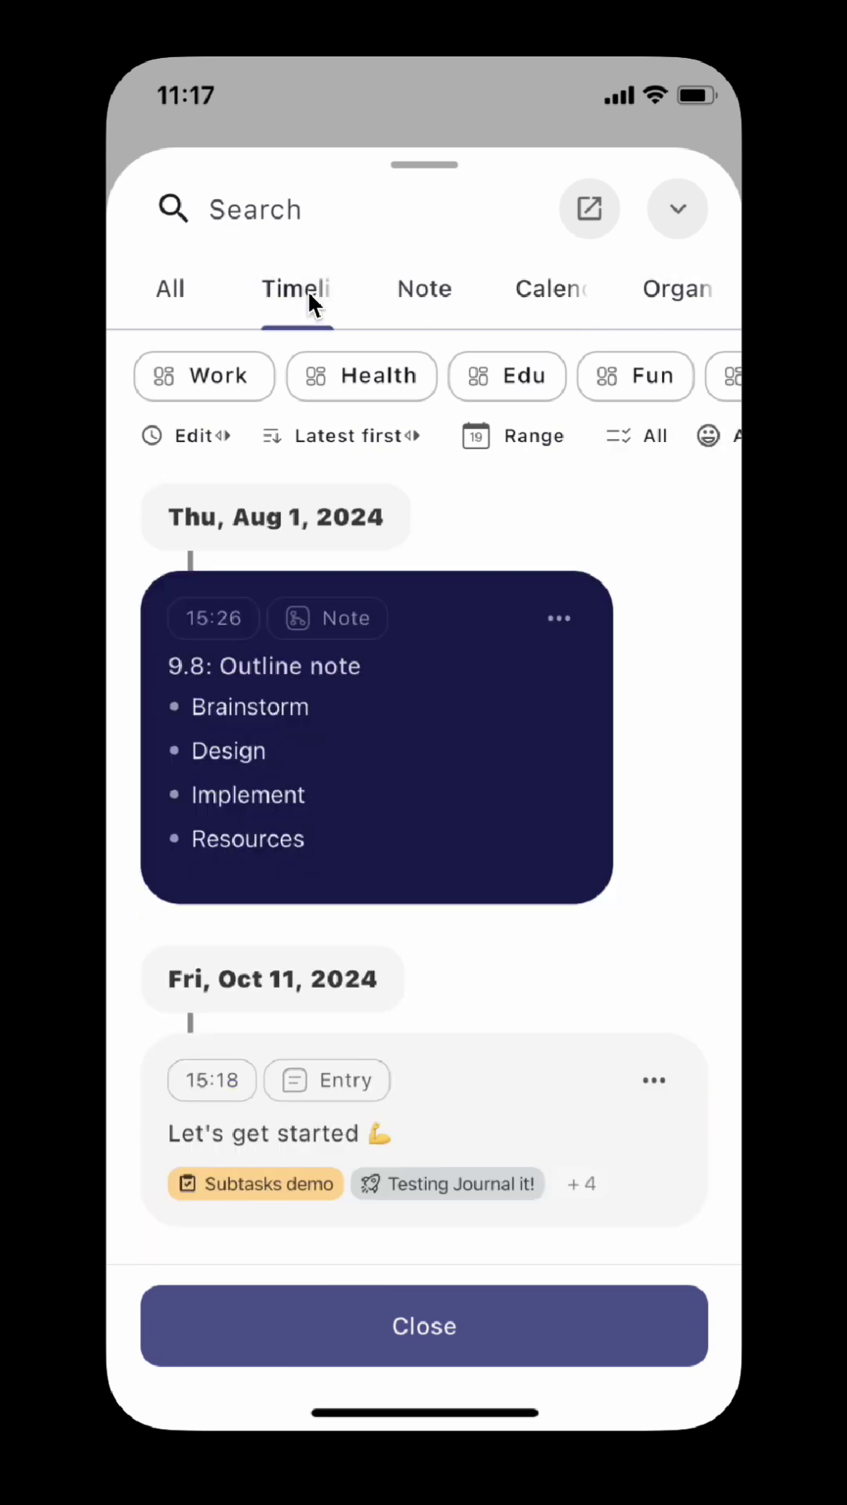
click(224, 370)
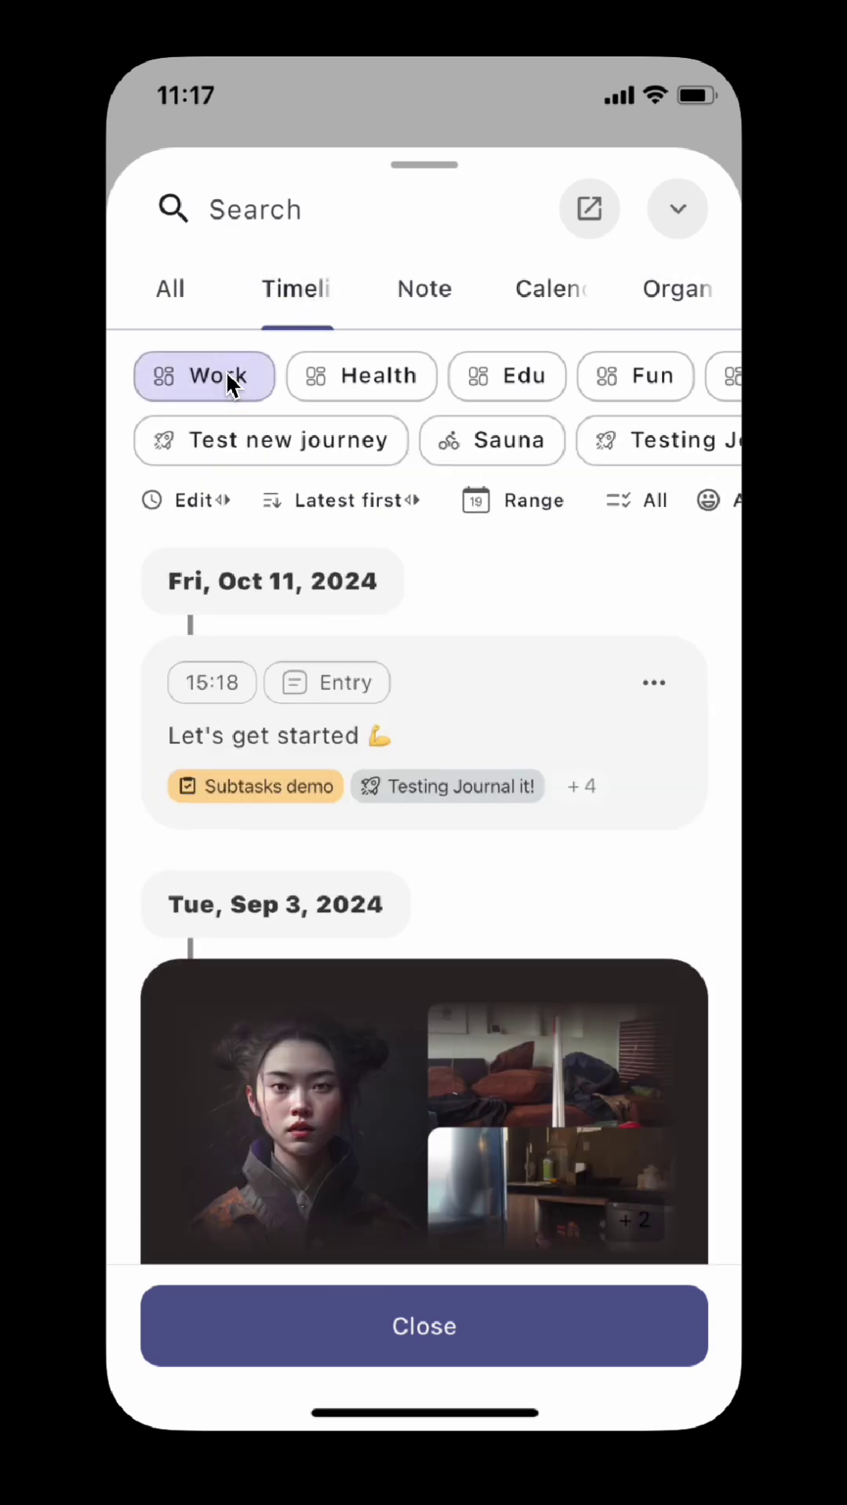
click(348, 447)
scroll(420, 669, down, 3)
drag(420, 670, 413, 880)
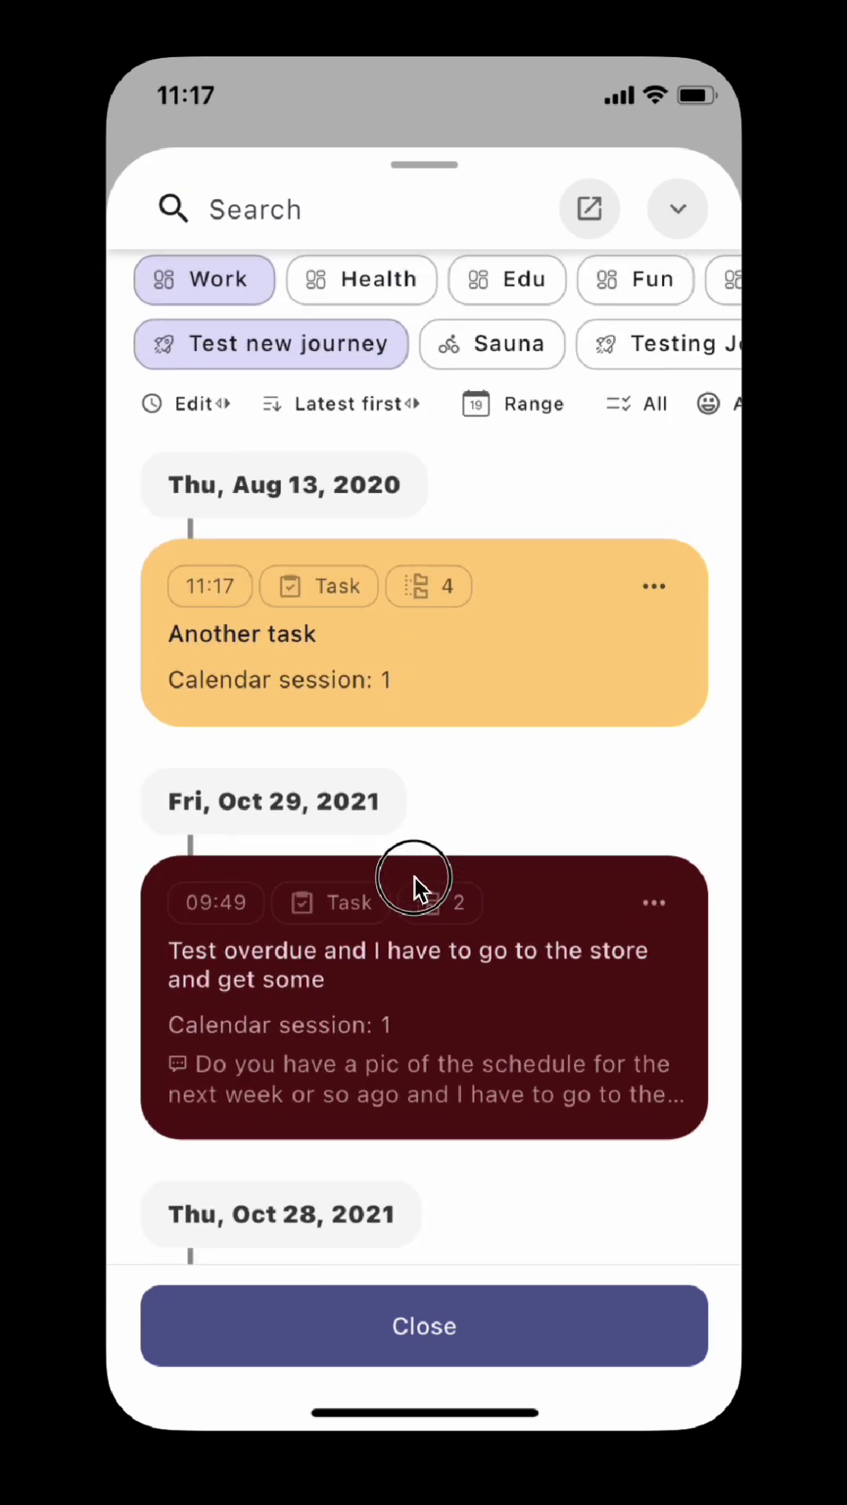
drag(577, 502, 701, 505)
click(379, 497)
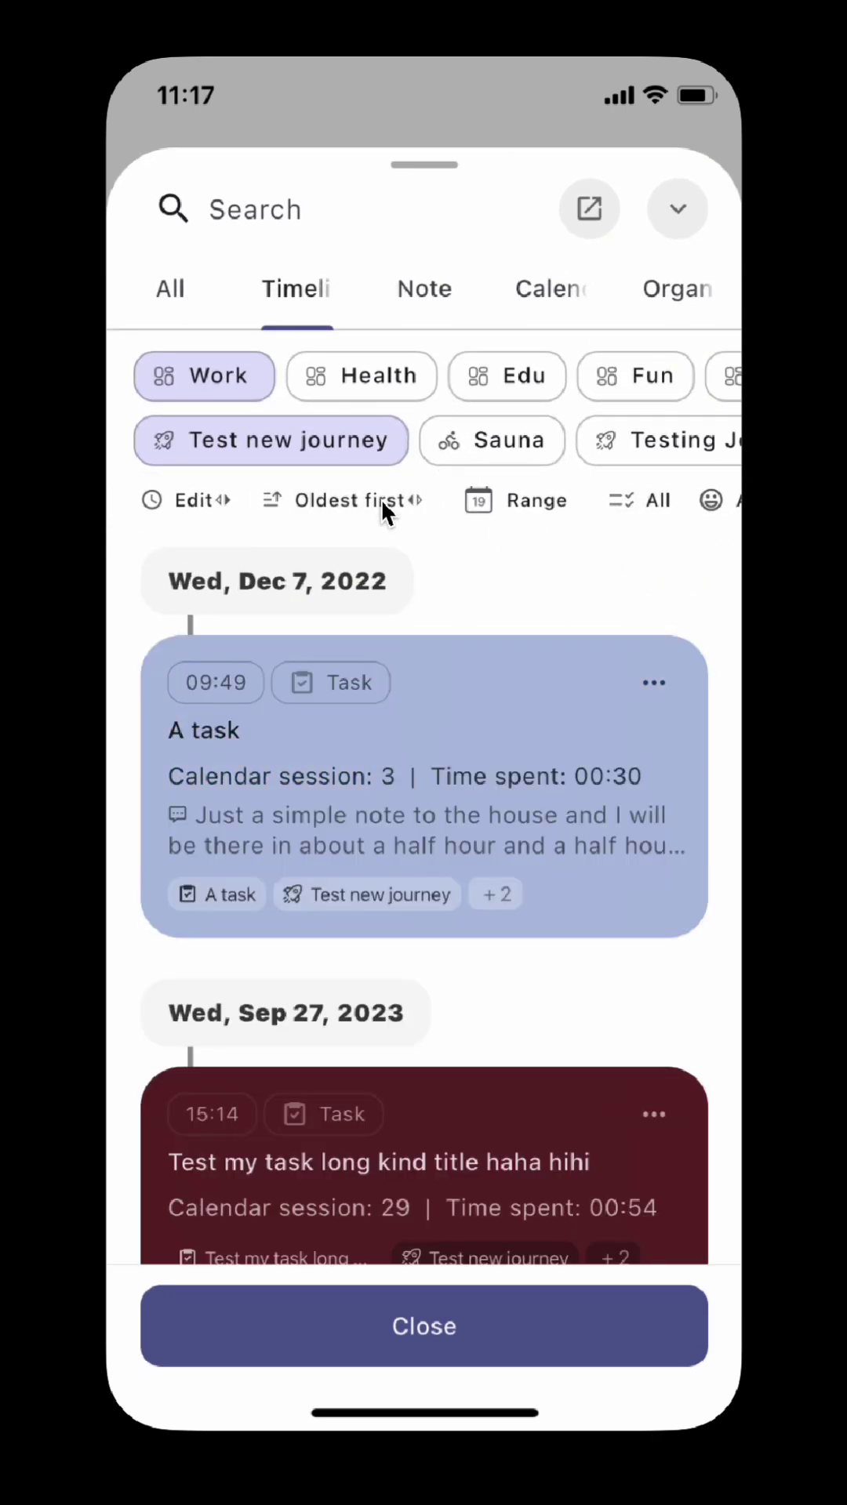
click(588, 208)
scroll(447, 835, down, 10)
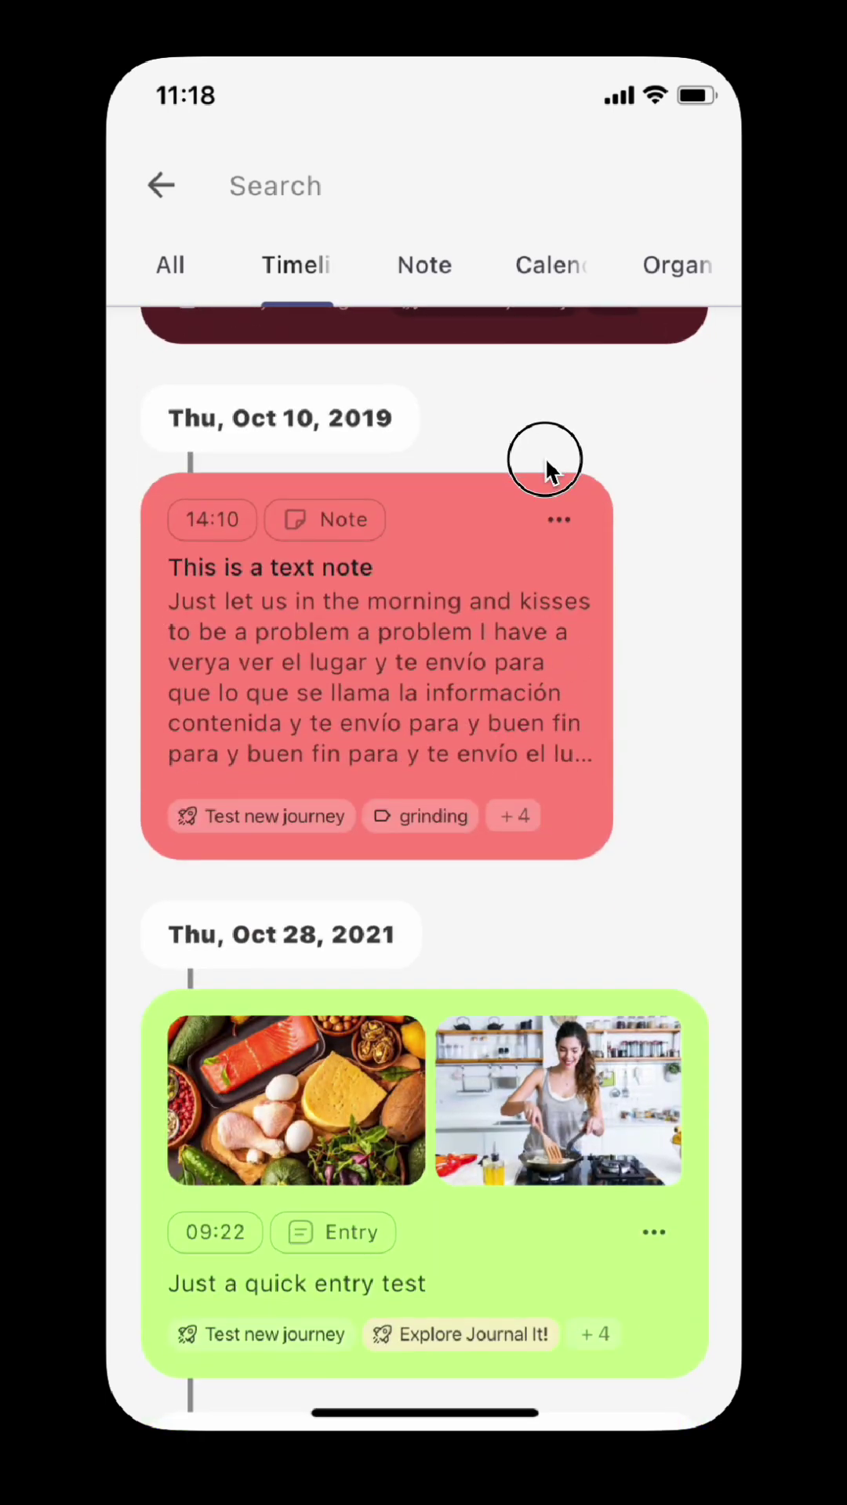
click(163, 177)
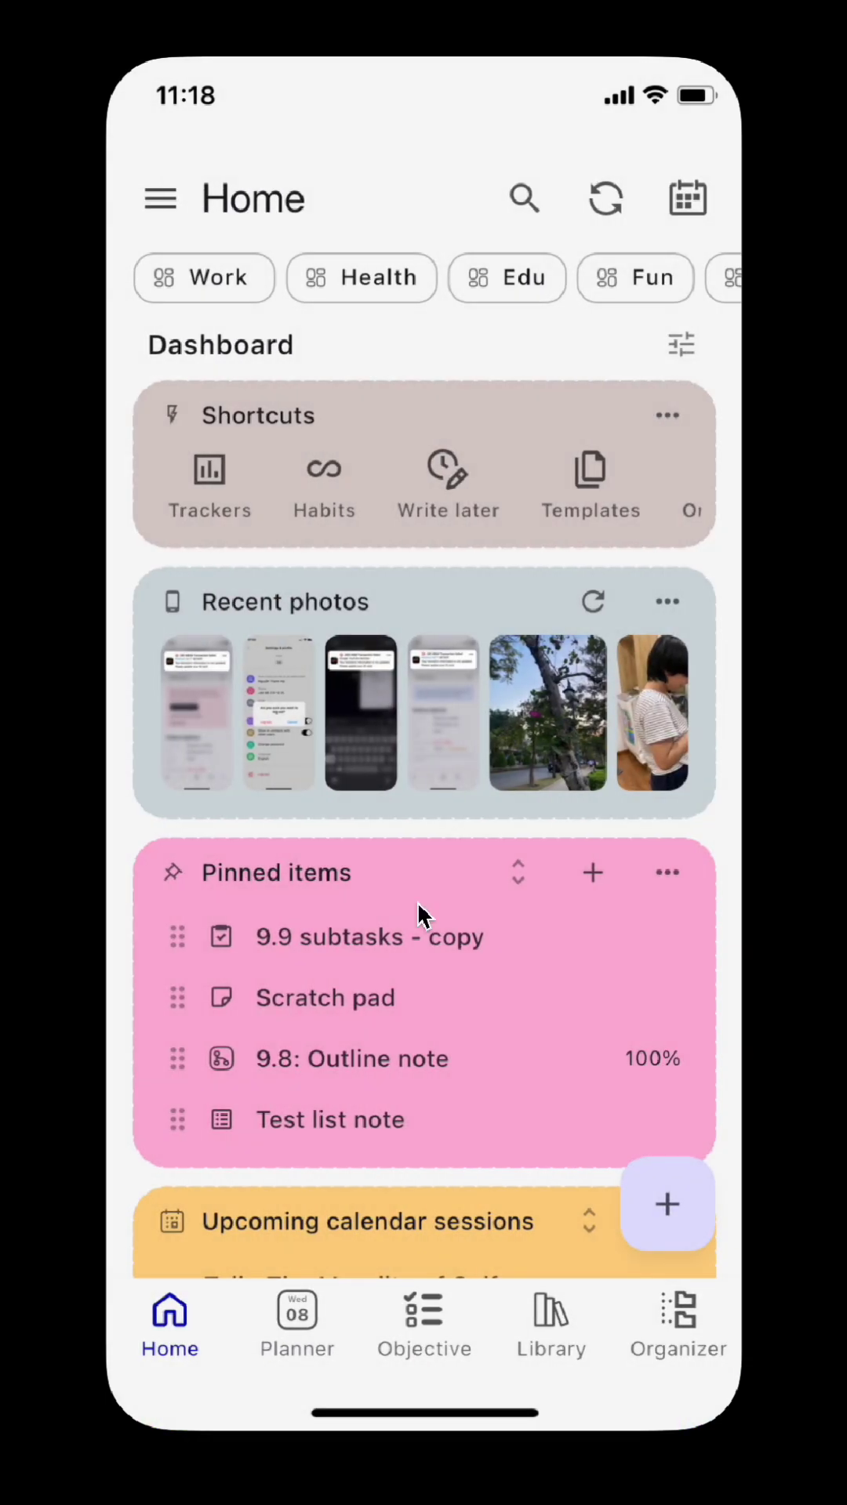